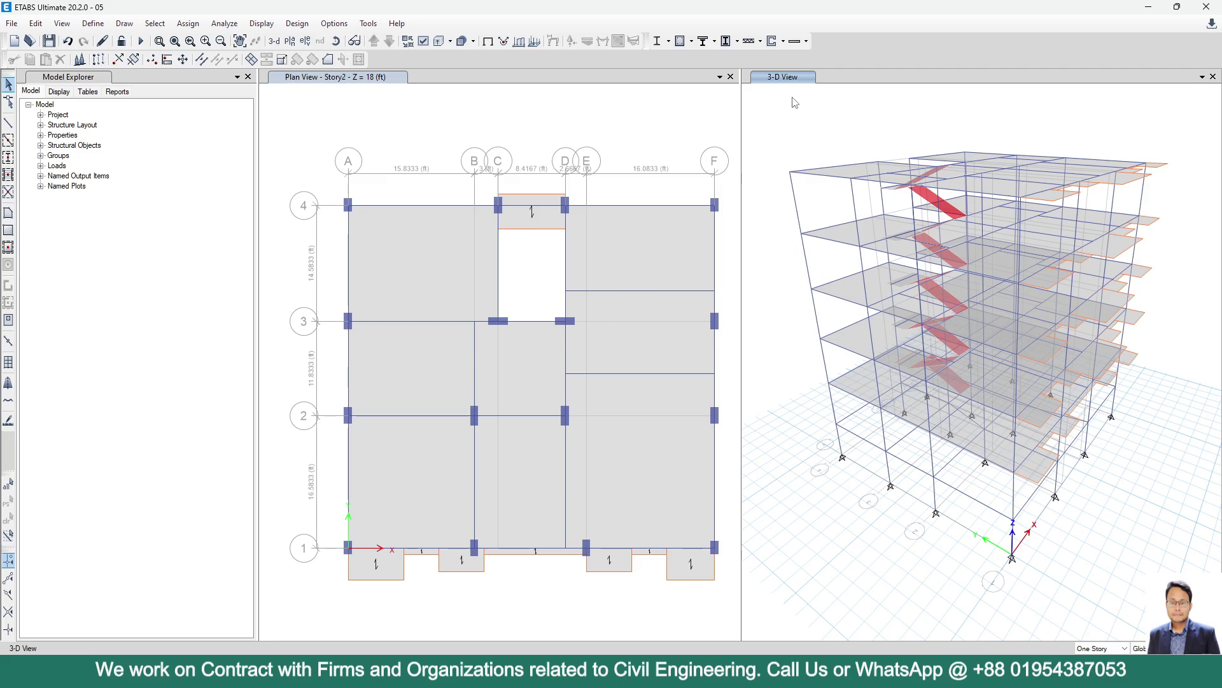
Select the WT BS 8 INCH section in the defined slab sections list
click(89, 26)
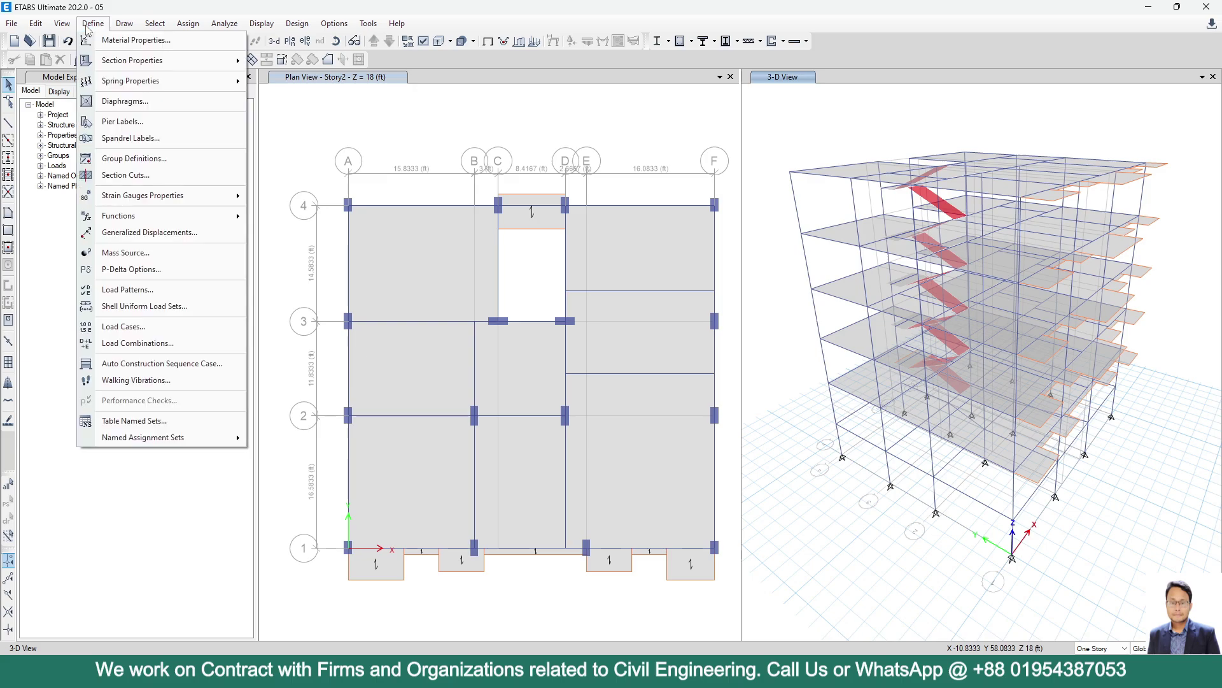
mouse_move(130, 62)
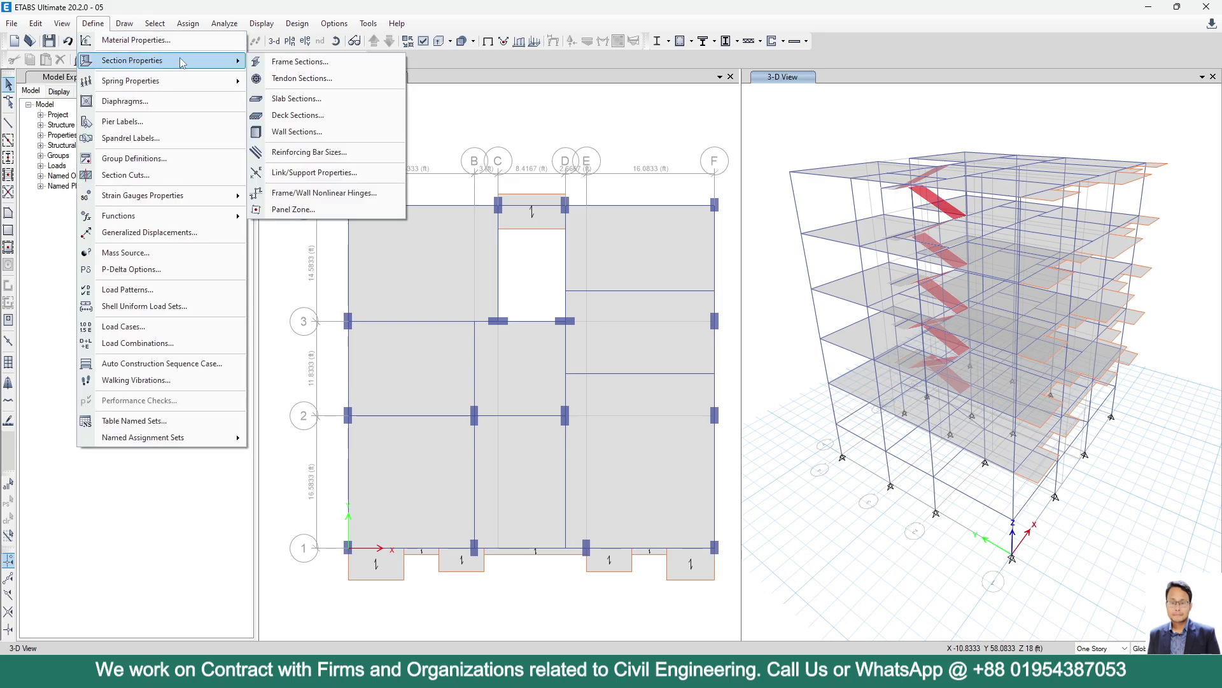
click(297, 99)
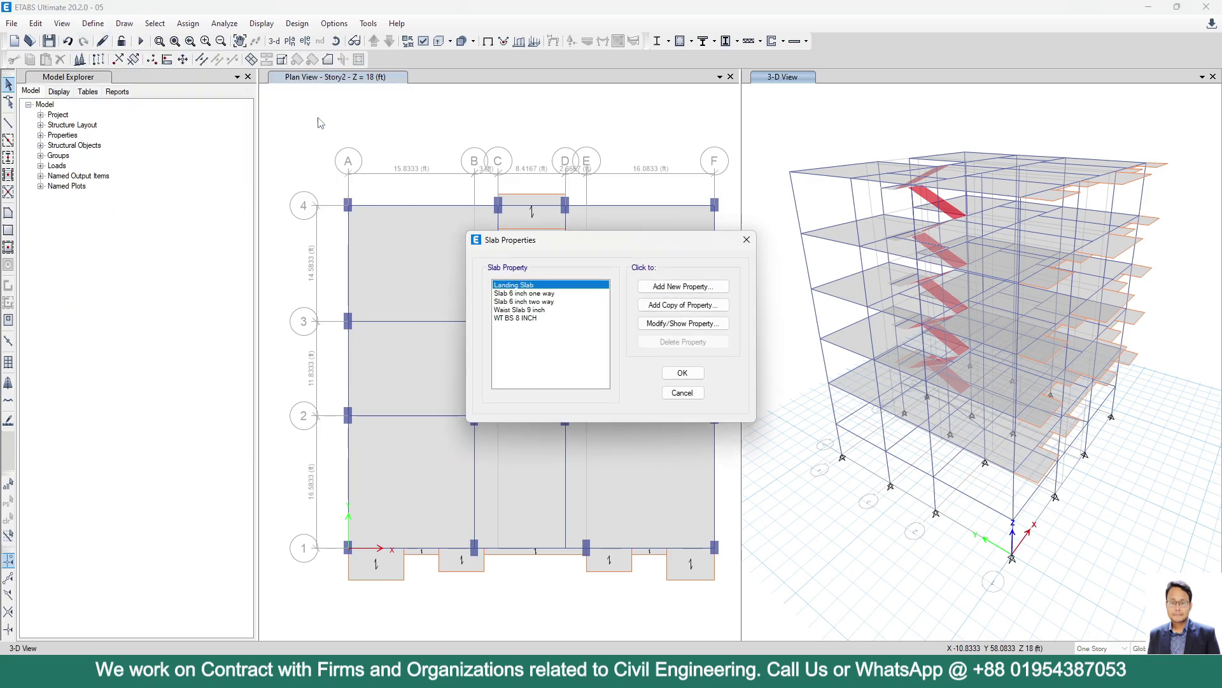
click(538, 319)
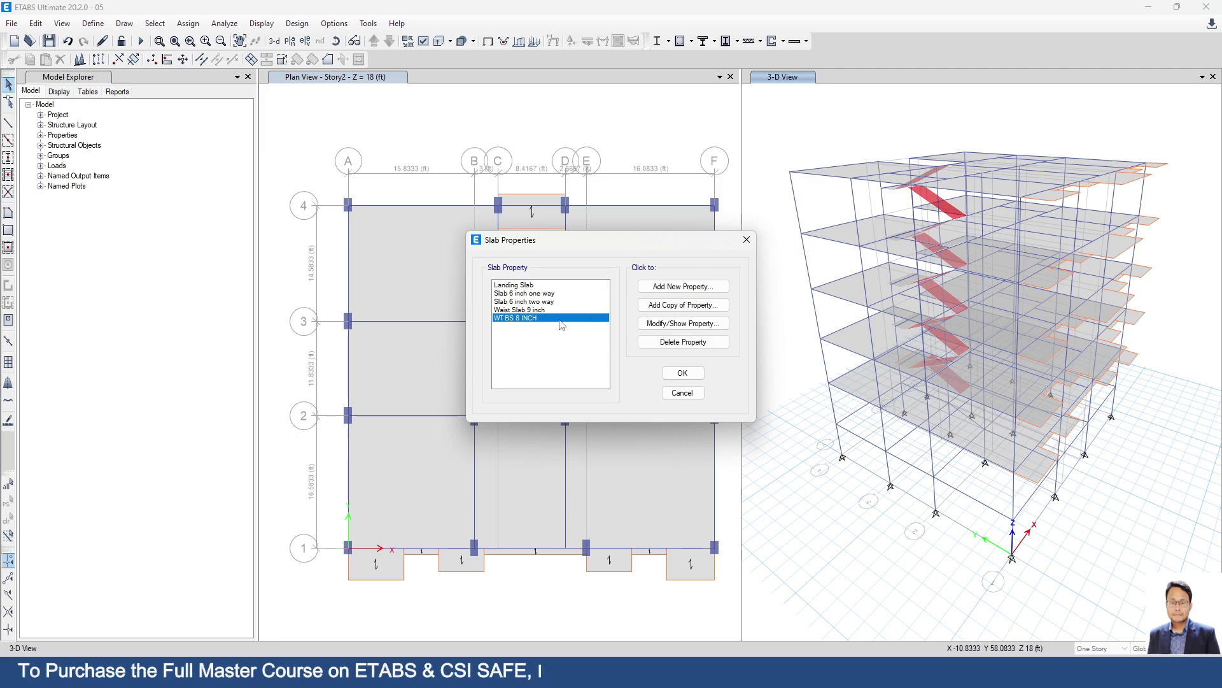
click(682, 372)
Move the plan view up to Story6 at Z = 58 ft
click(401, 150)
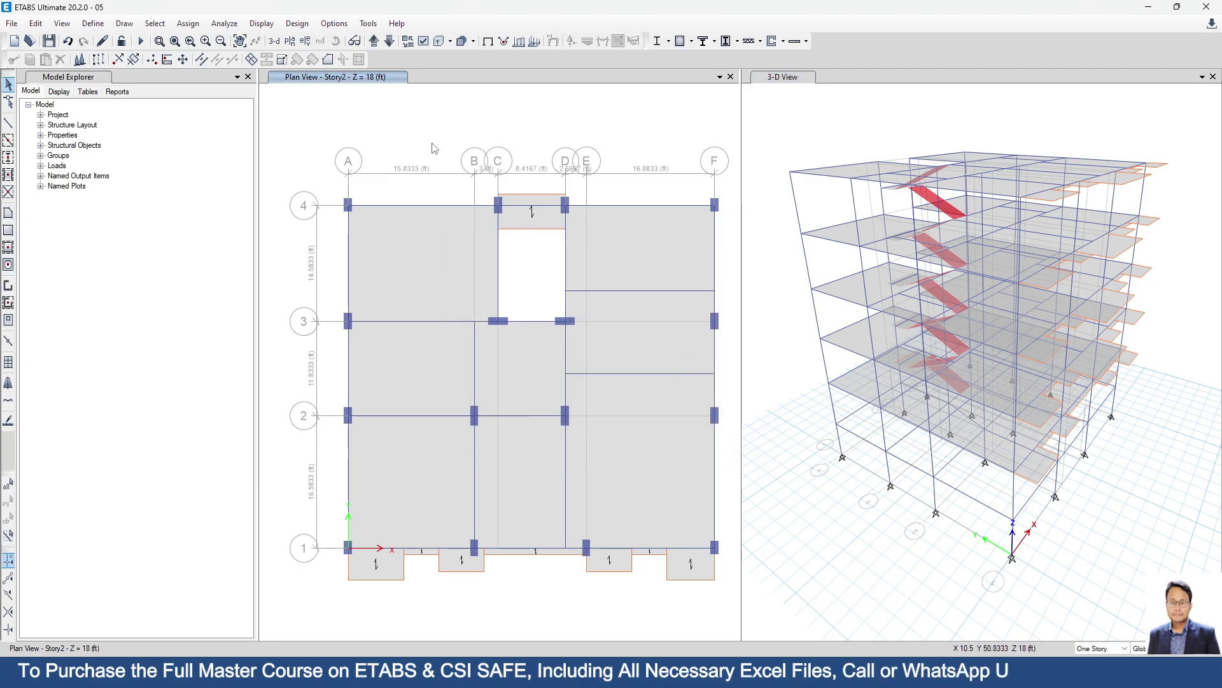
click(374, 41)
click(374, 41)
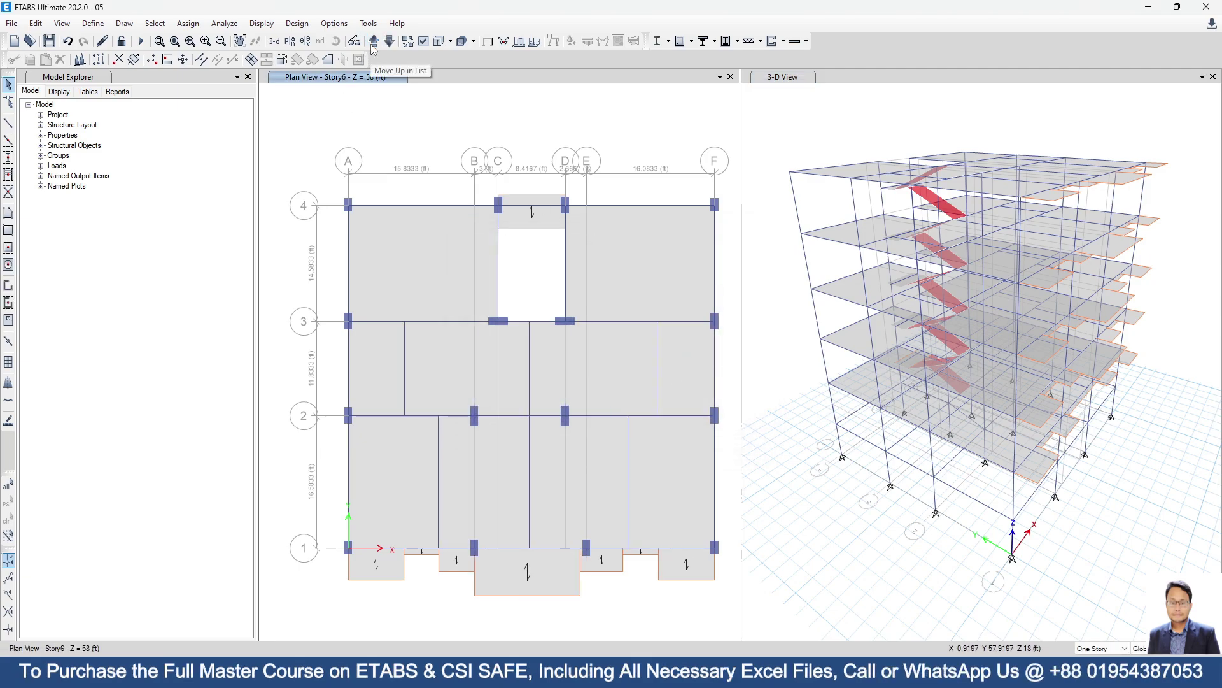
click(373, 42)
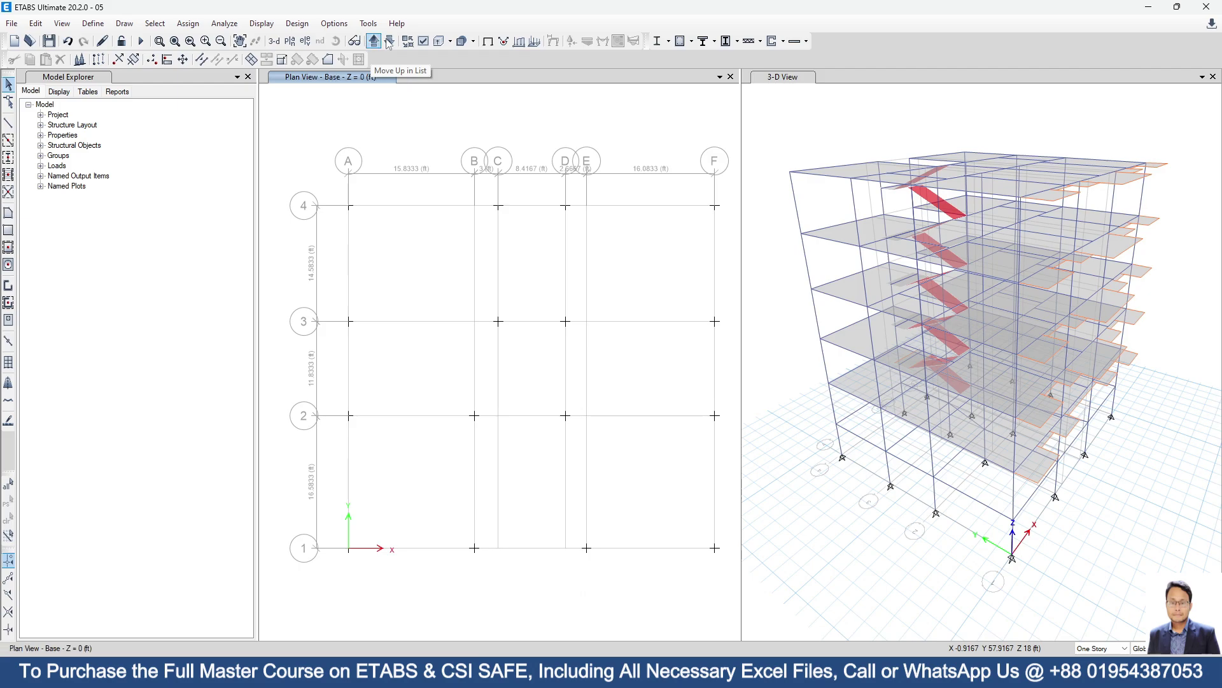
click(389, 41)
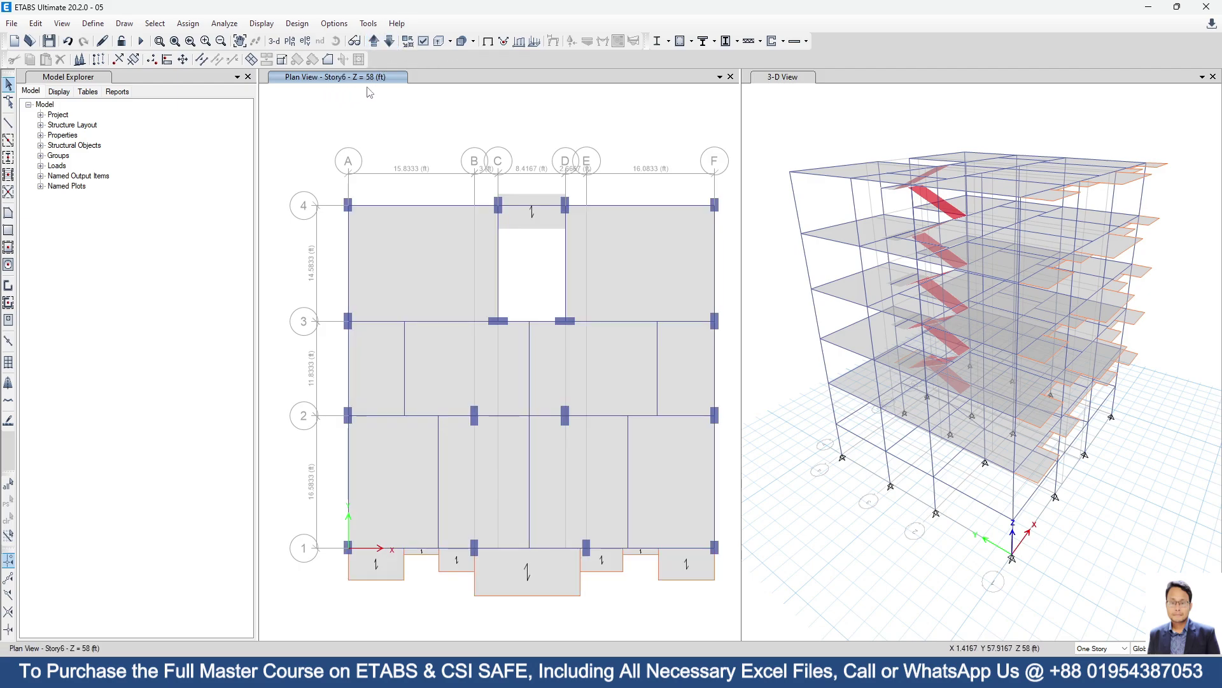
Select the Story6 slab between grids A–C and 3–4, then recentre the plan and 3-D views
click(455, 254)
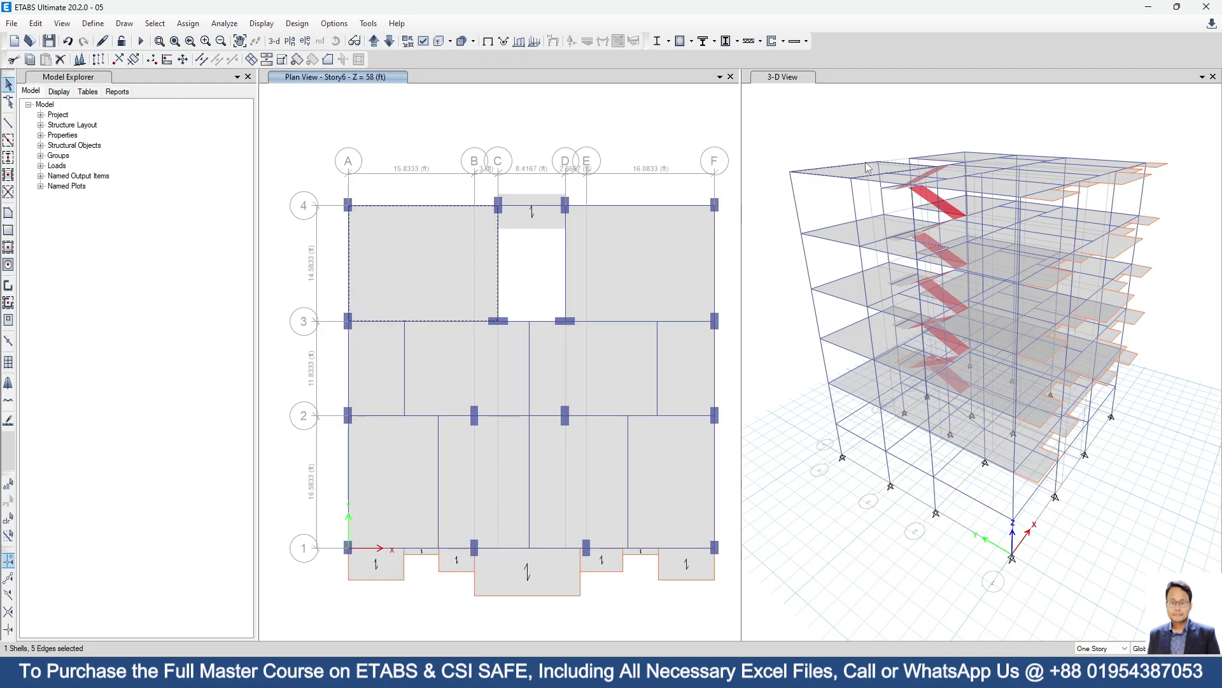
scroll(758, 213, up, 5)
scroll(736, 228, down, 5)
scroll(703, 237, up, 5)
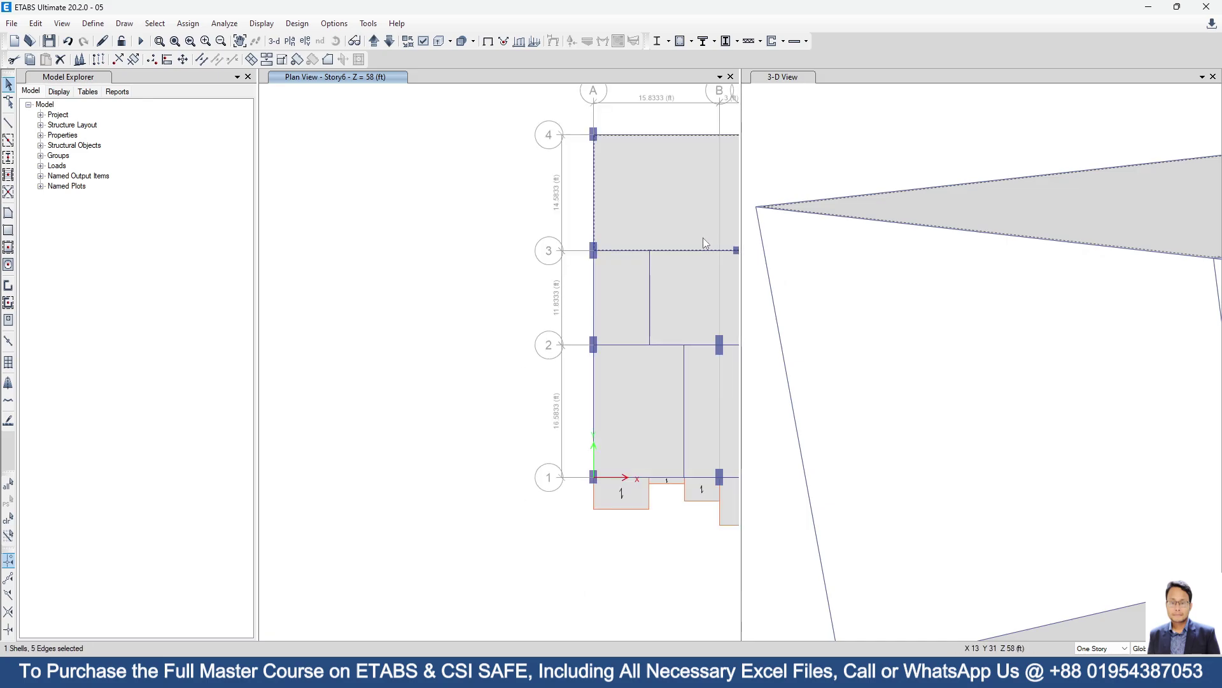
middle_drag(703, 237, 431, 287)
scroll(440, 287, down, 3)
click(819, 284)
scroll(834, 280, down, 5)
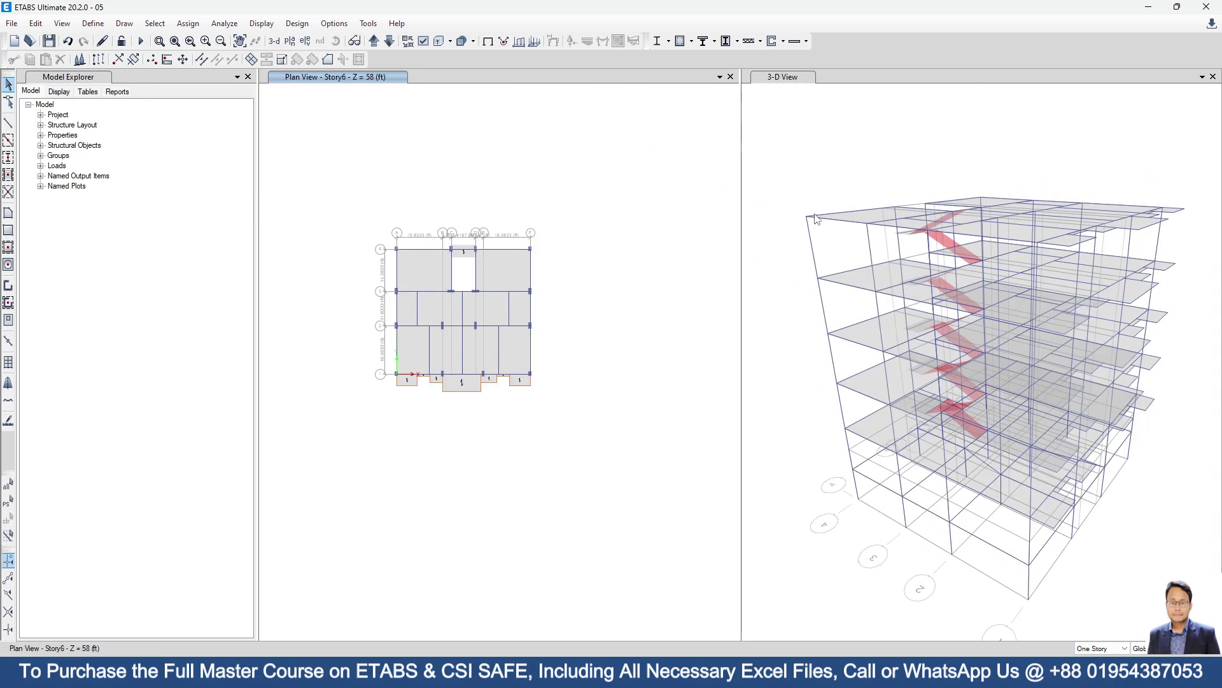
middle_drag(963, 385, 925, 393)
click(35, 23)
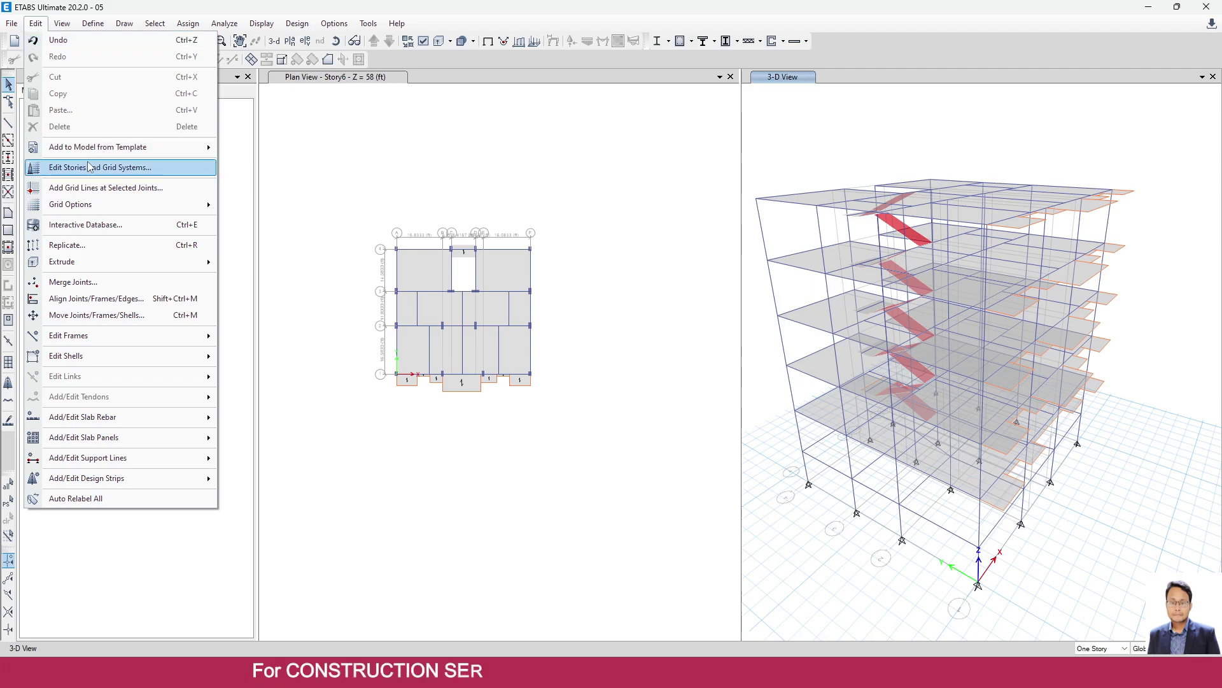
click(90, 167)
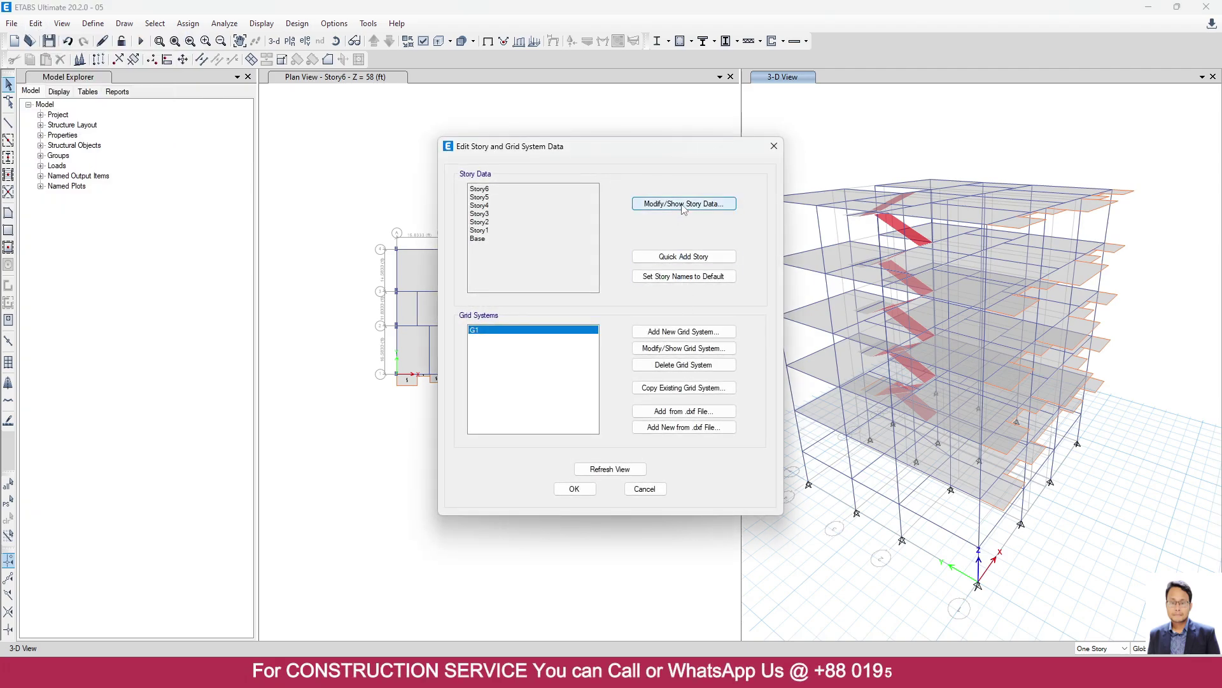
Insert an 8 ft Story7 above Story6 with Add Story, keeping existing story heights
click(683, 204)
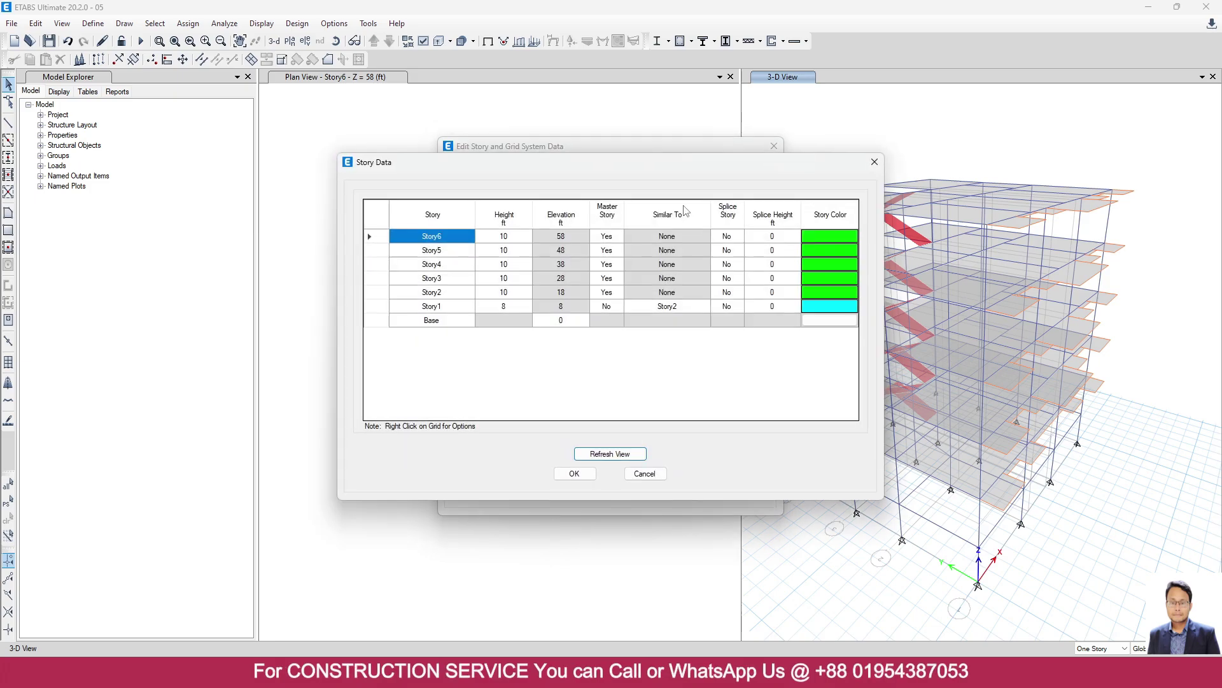
right_click(380, 234)
mouse_move(431, 277)
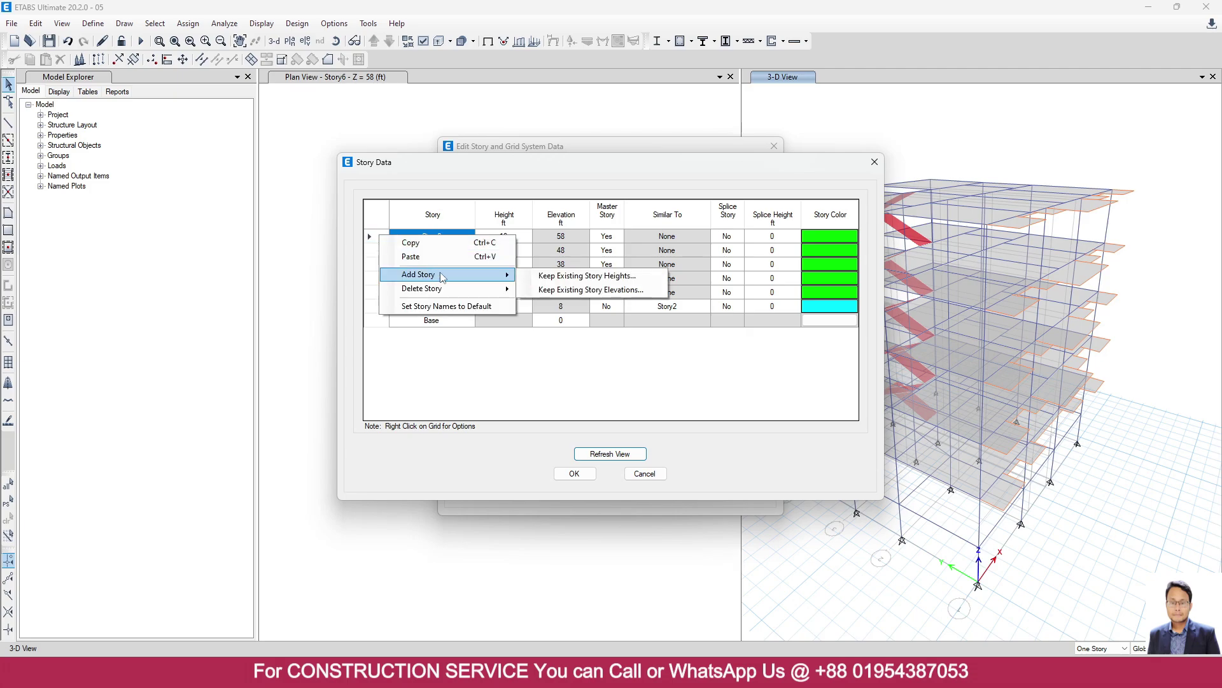
click(587, 276)
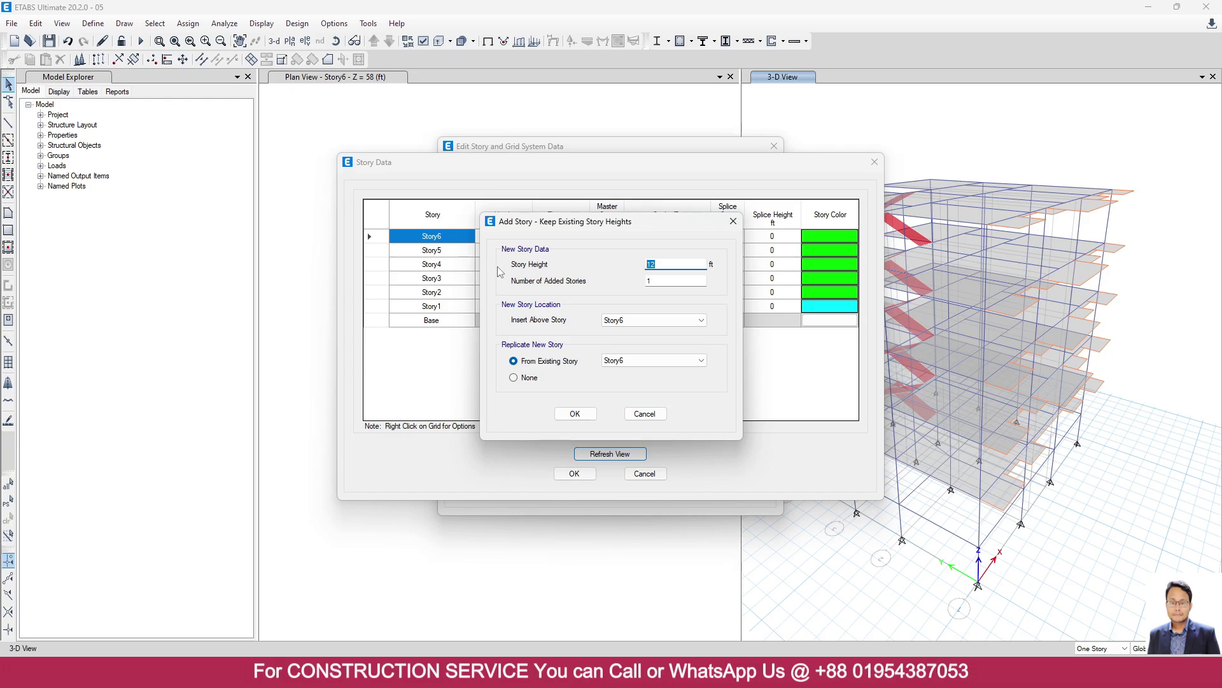
double_click(678, 282)
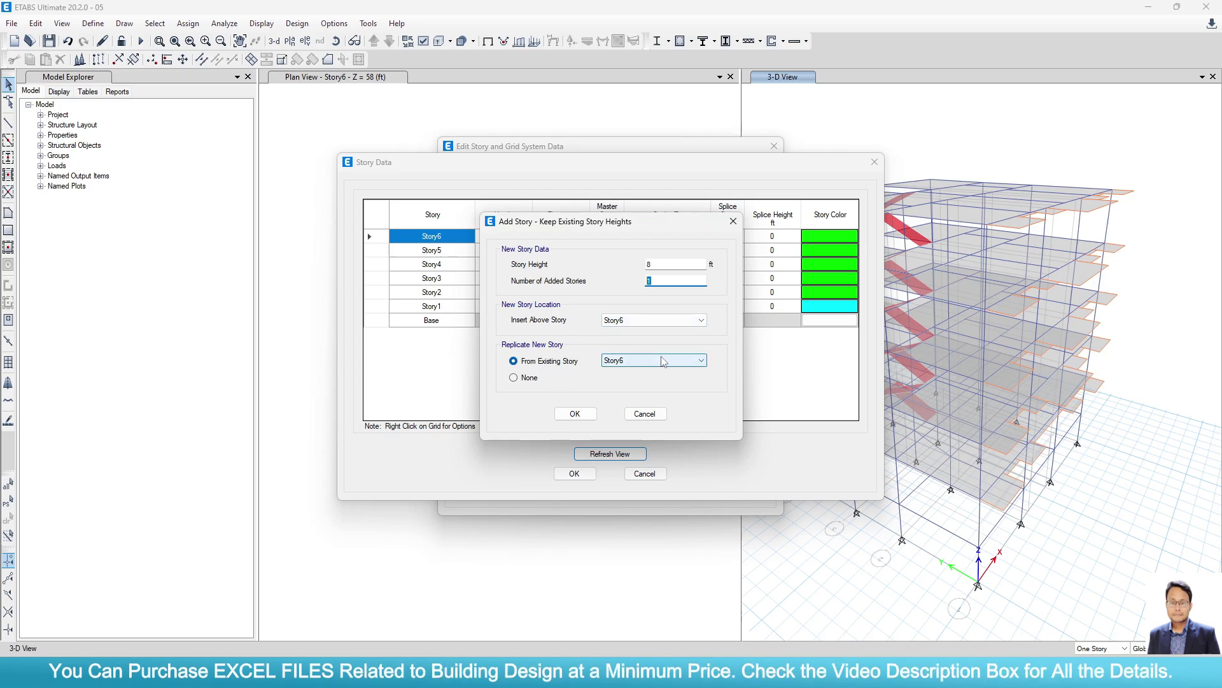
click(575, 414)
click(586, 482)
click(575, 488)
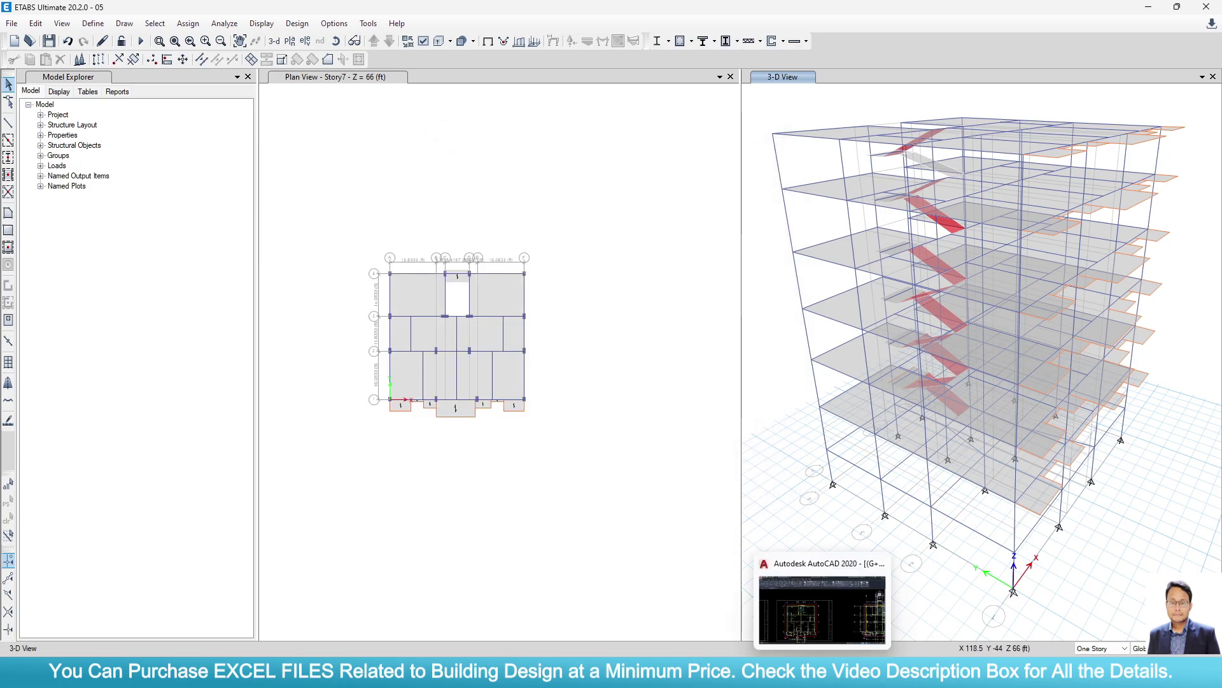
Draw a rectangle around the stair core in the AutoCAD floor plan, then return to ETABS
click(842, 675)
scroll(344, 248, up, 2)
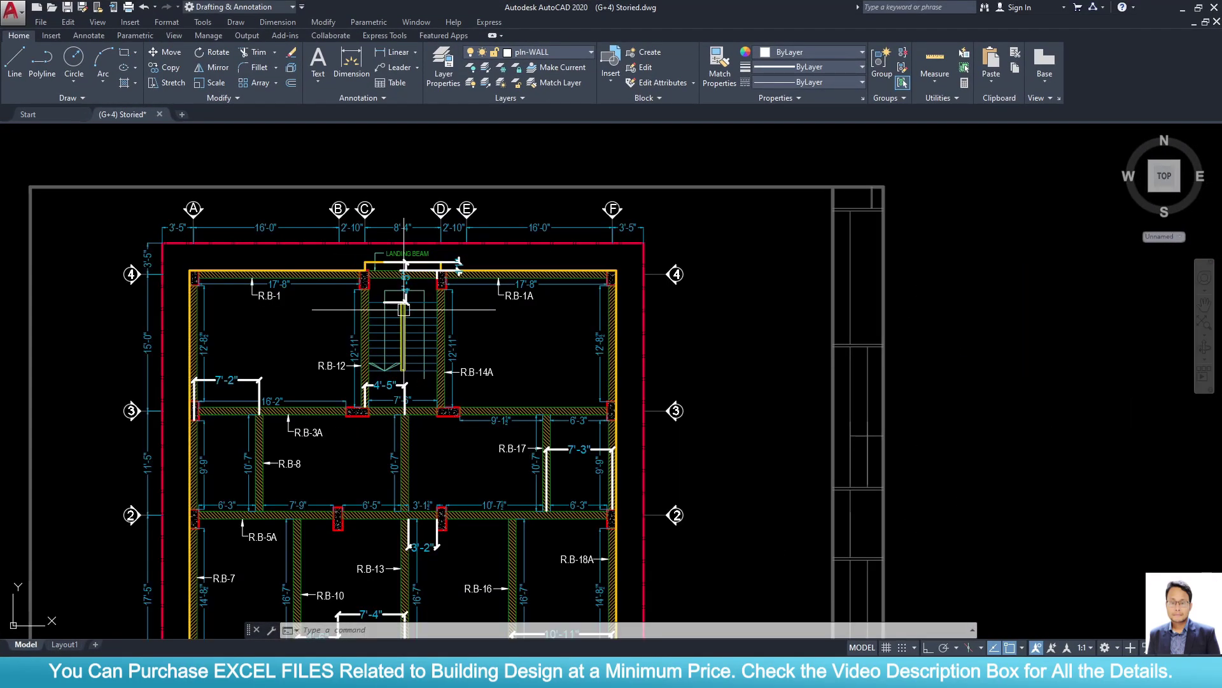
click(124, 52)
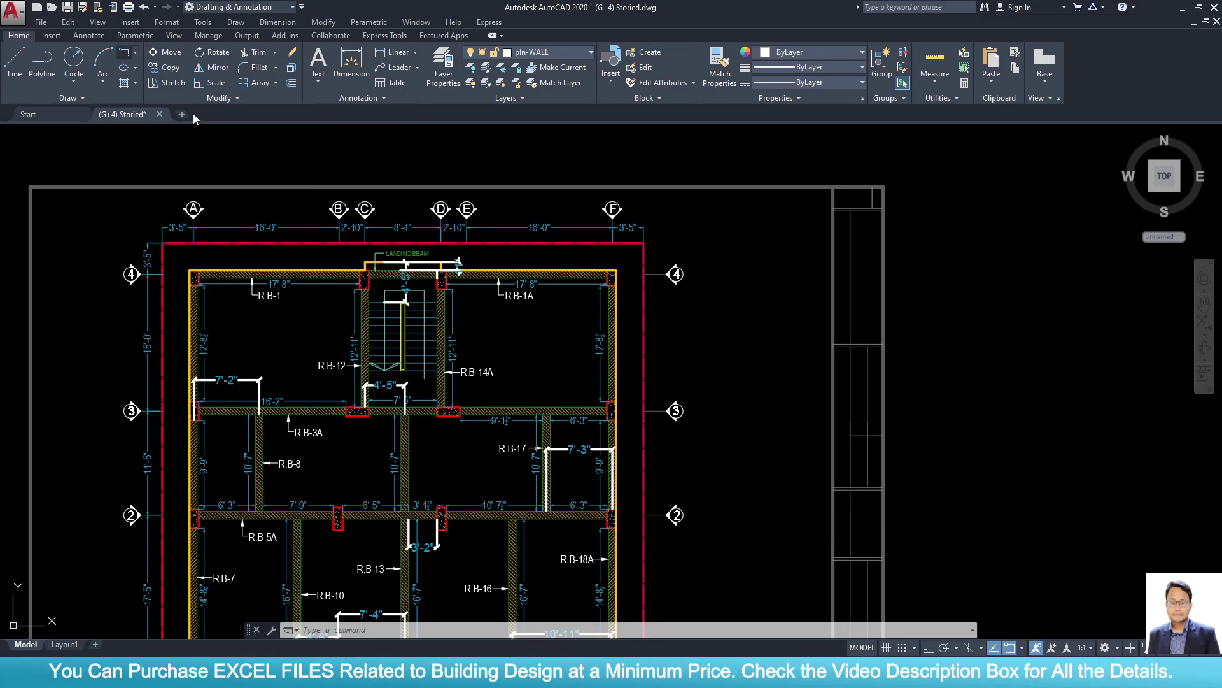
click(334, 251)
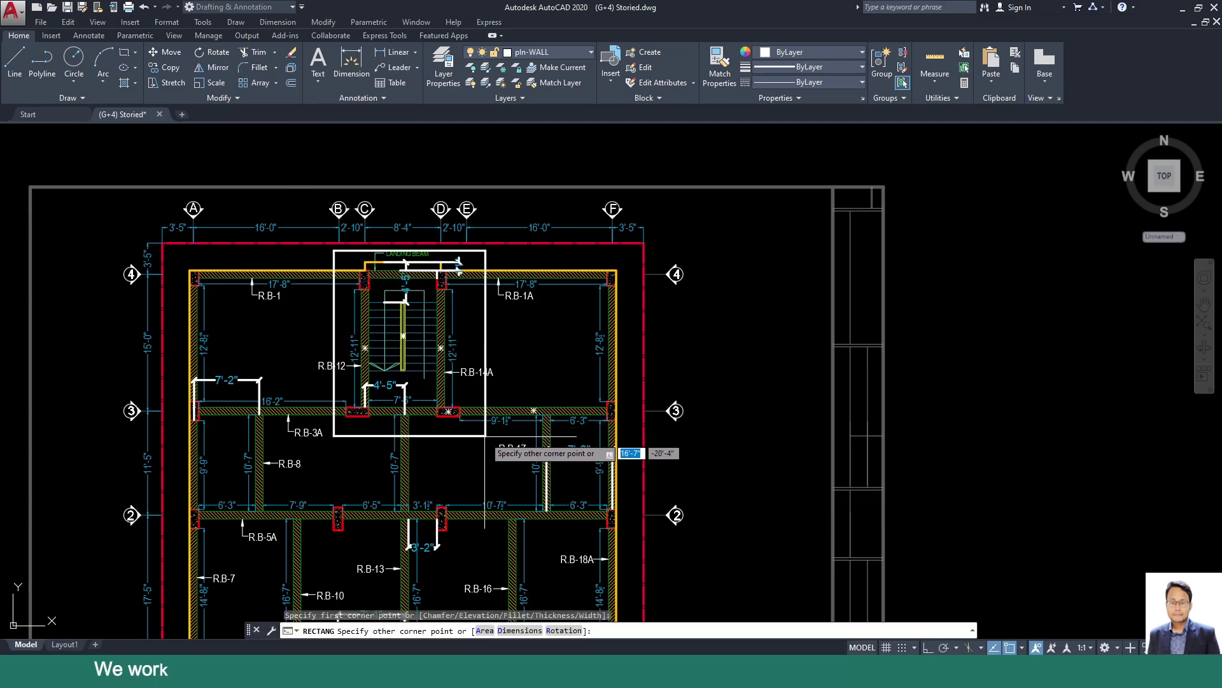
click(474, 440)
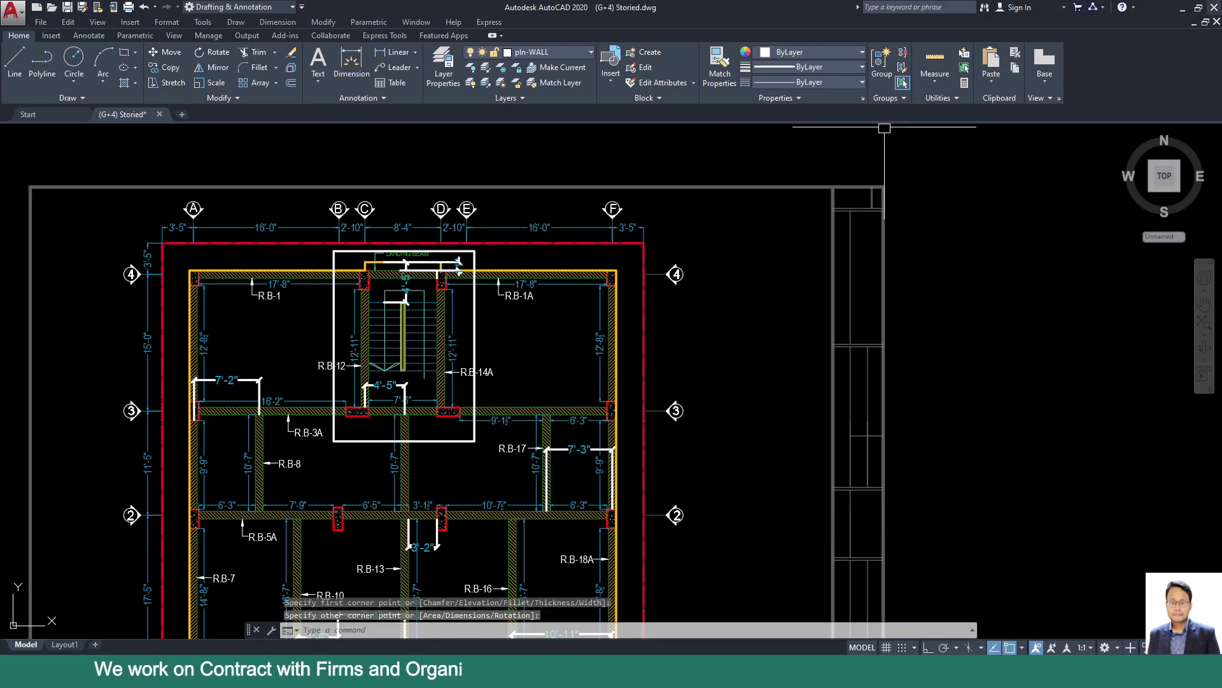
click(1182, 8)
scroll(477, 285, up, 3)
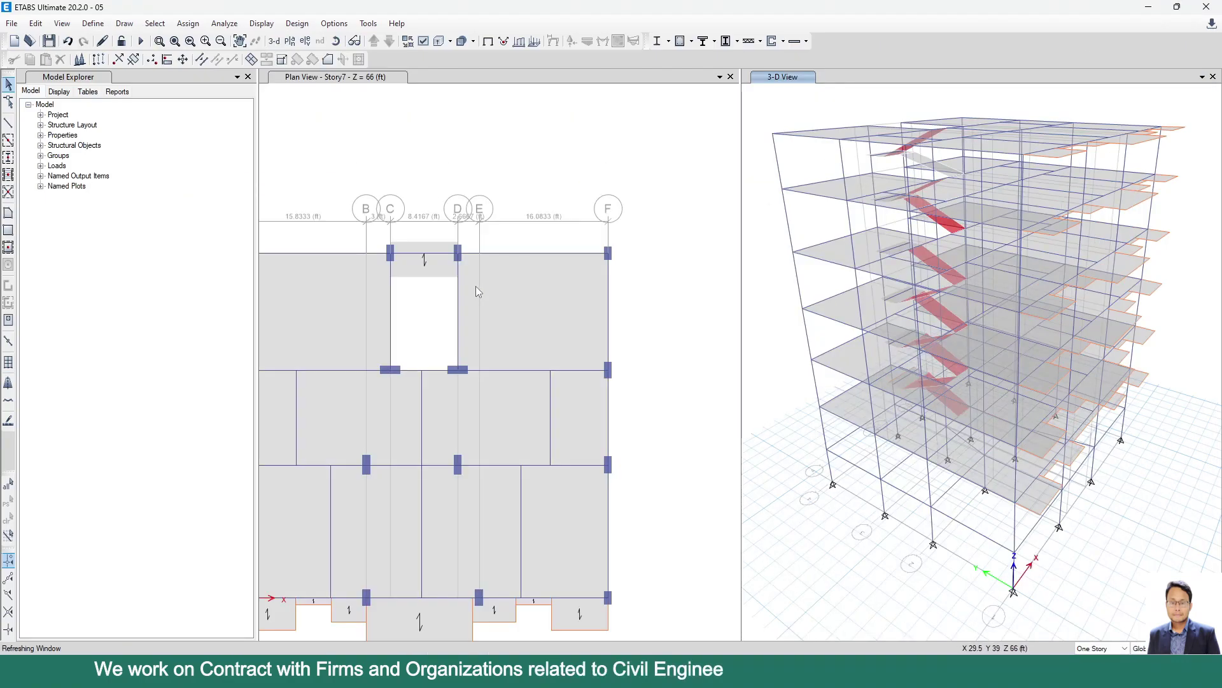
scroll(497, 242, down, 3)
Window-select and delete the right-bay objects, the lower plan objects, and the A–C bay framing
scroll(538, 357, up, 3)
scroll(598, 446, down, 5)
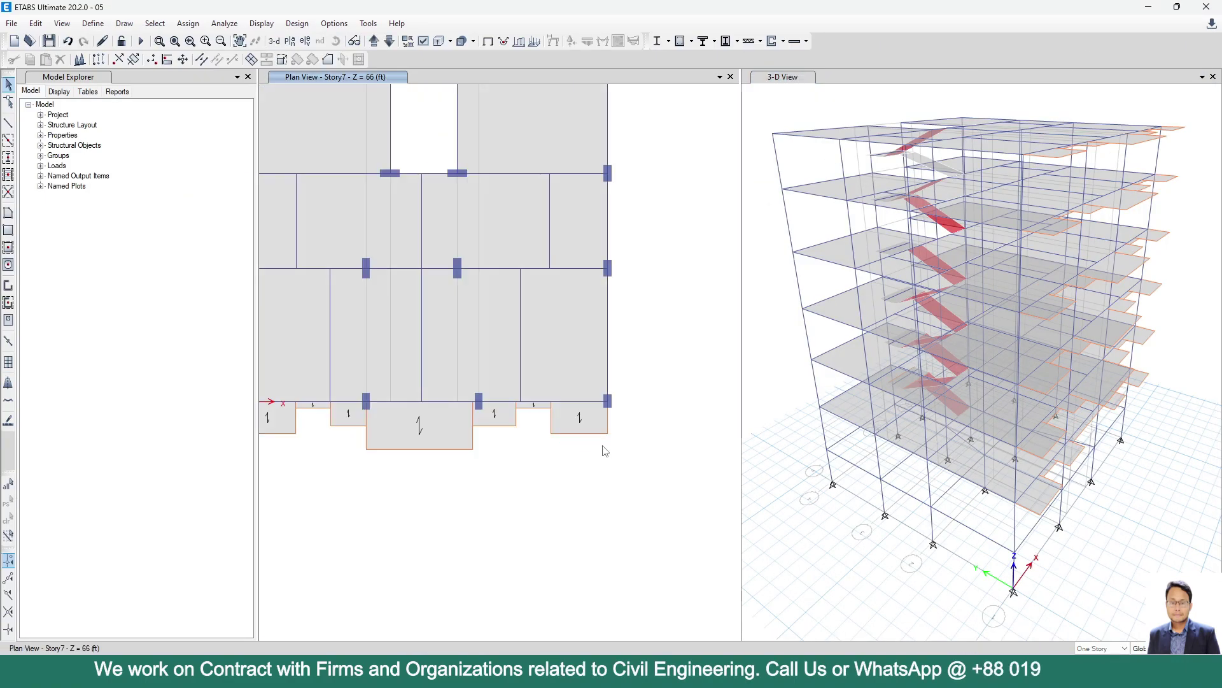
drag(638, 471, 577, 300)
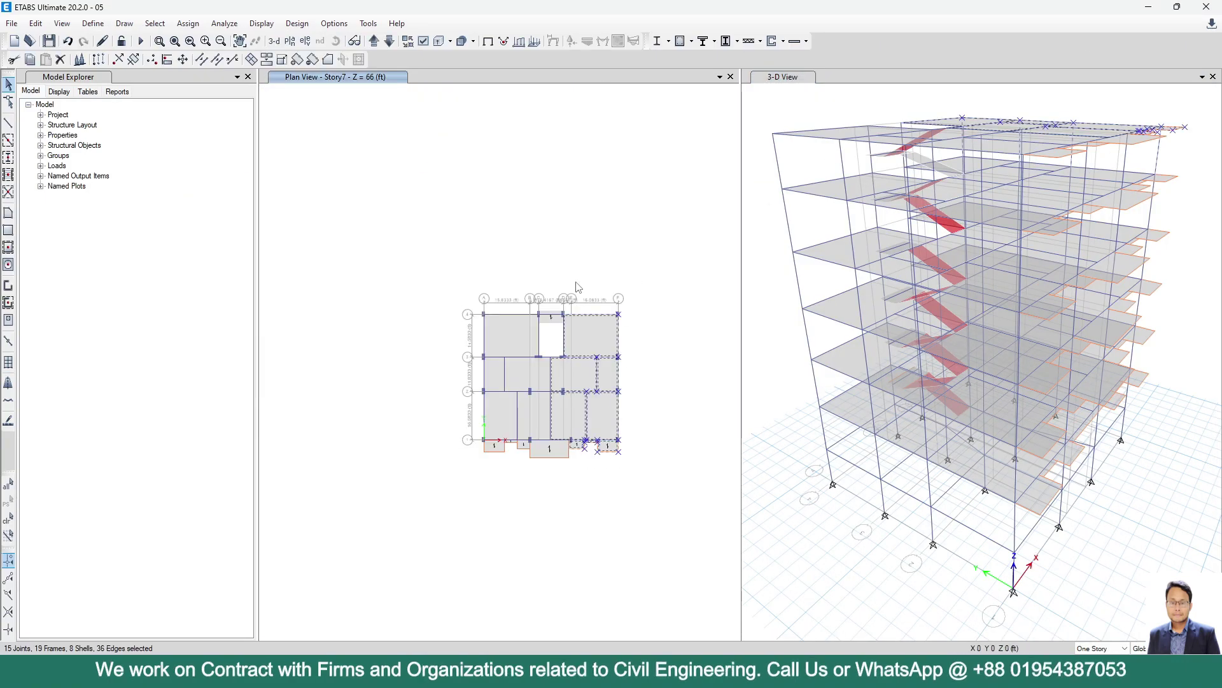
key(Delete)
scroll(611, 490, up, 5)
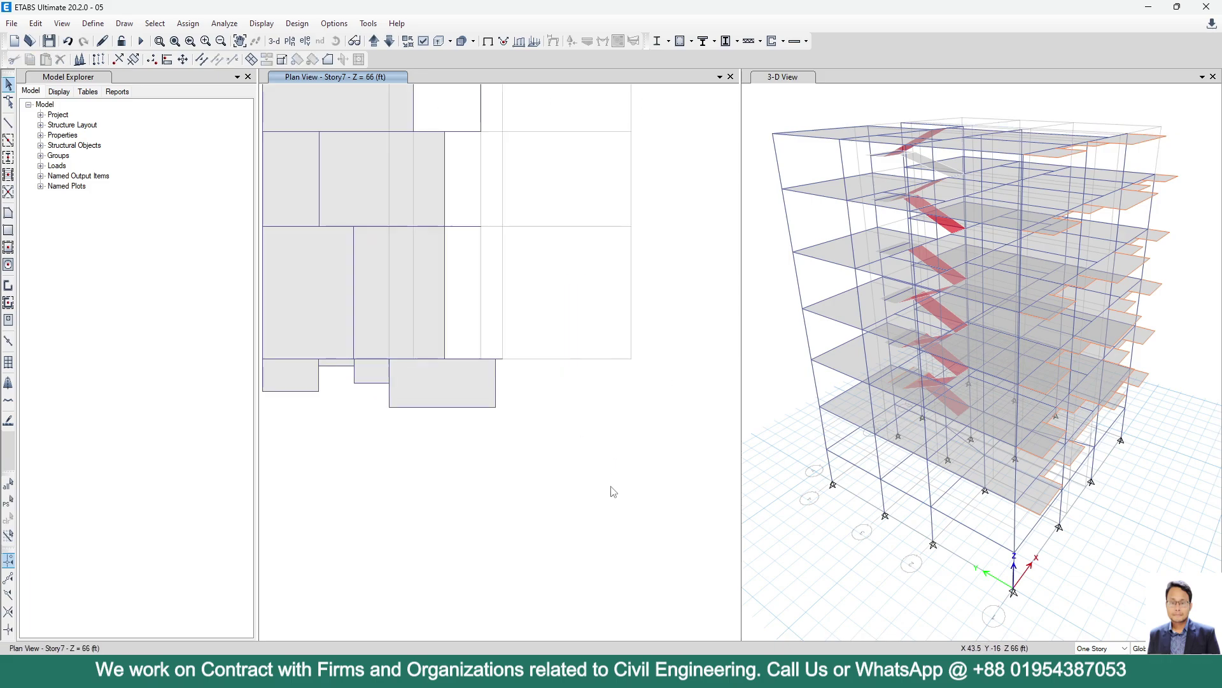
scroll(587, 475, down, 2)
drag(627, 491, 286, 226)
key(Delete)
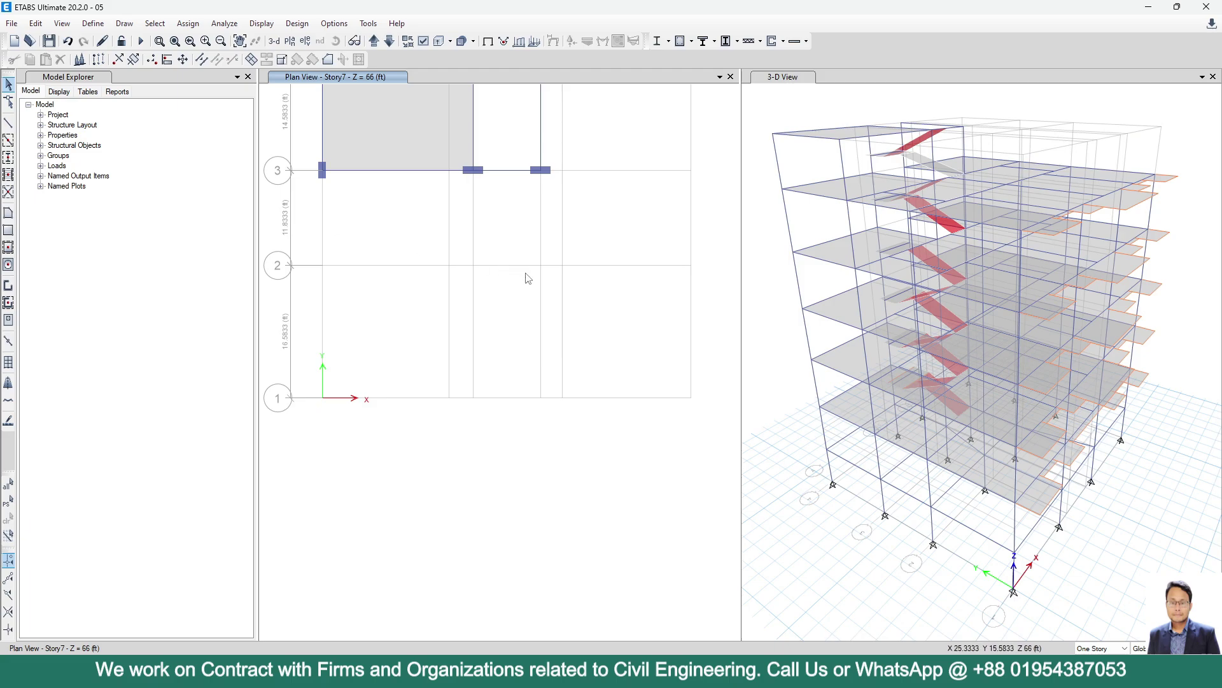
scroll(527, 276, down, 2)
drag(403, 322, 318, 185)
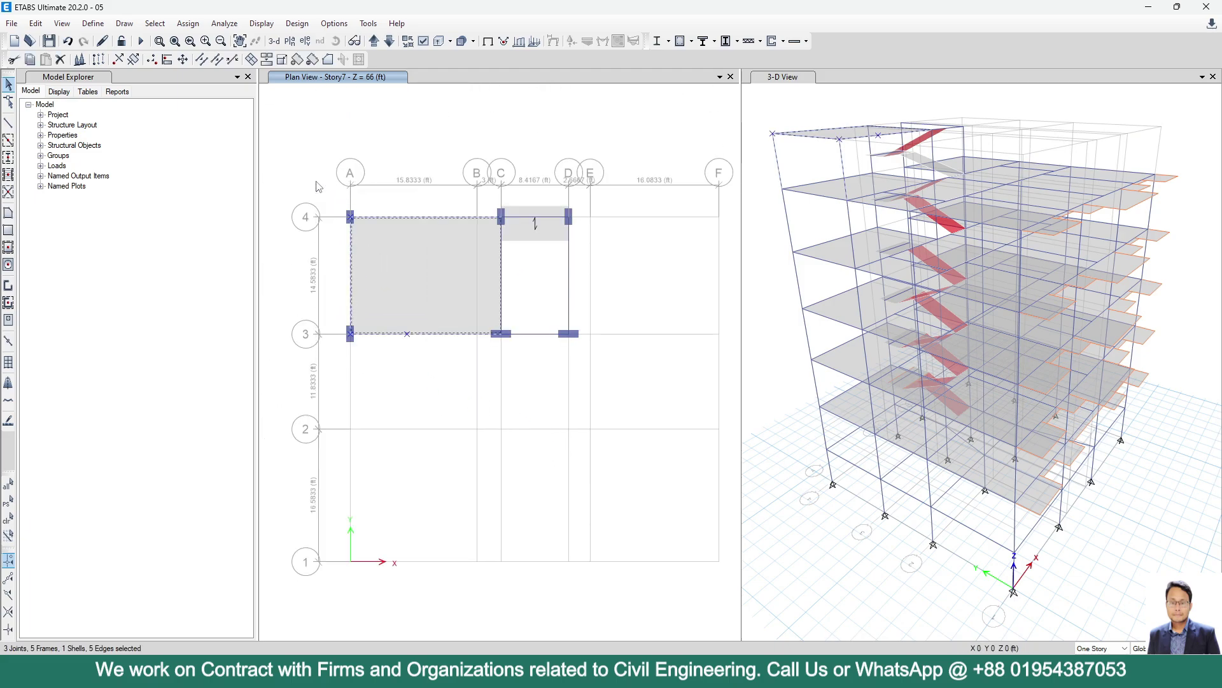
key(Delete)
Delete the C–D slab and the C–D beam on grid 4
scroll(565, 219, up, 3)
click(477, 246)
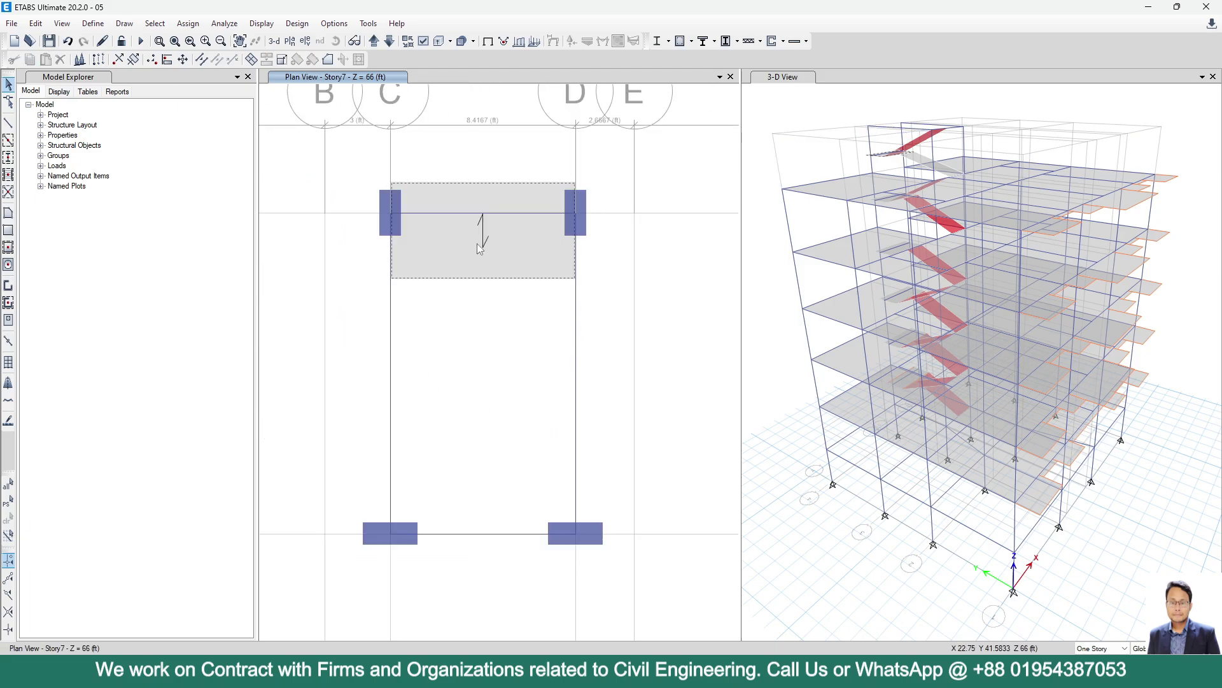
key(Delete)
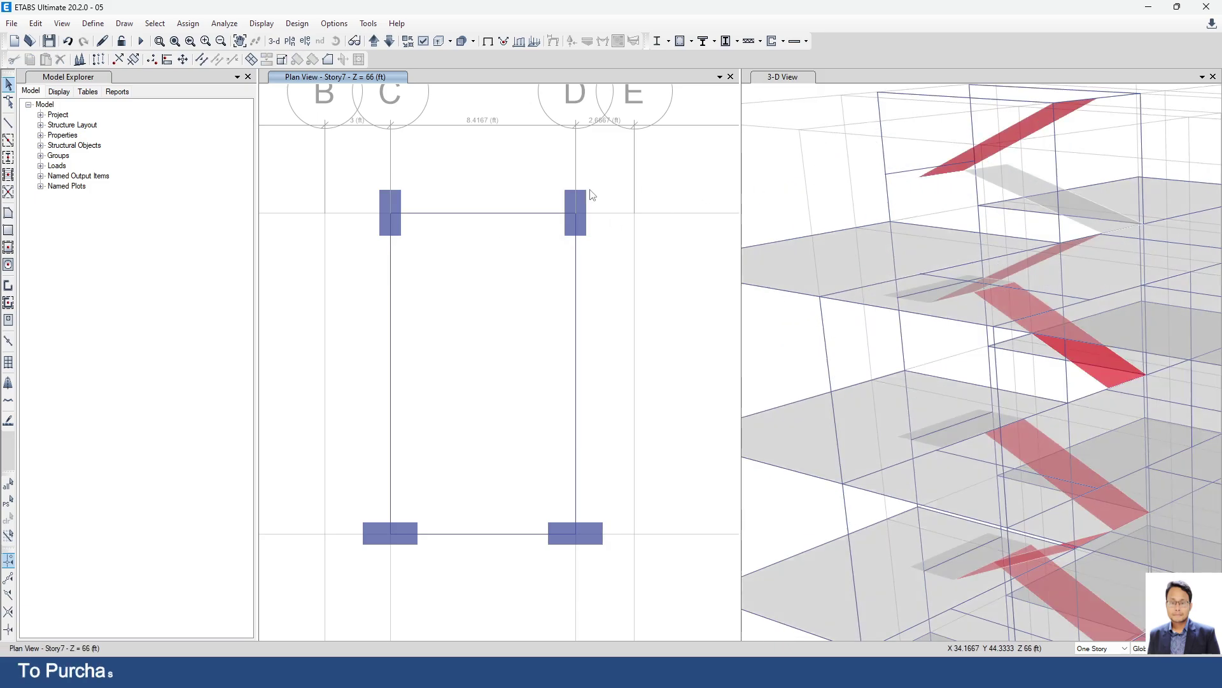
click(470, 214)
key(Delete)
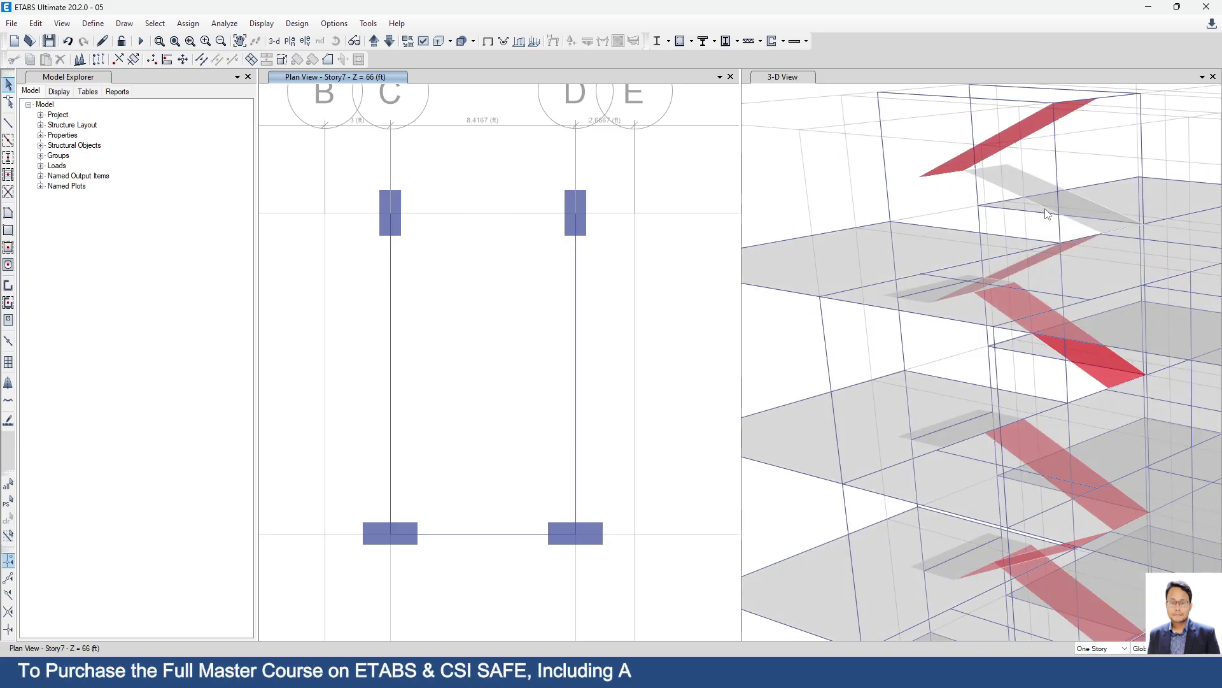
Delete the two topmost stair slabs selected in the 3-D view
scroll(877, 232, down, 3)
scroll(866, 221, up, 5)
click(950, 219)
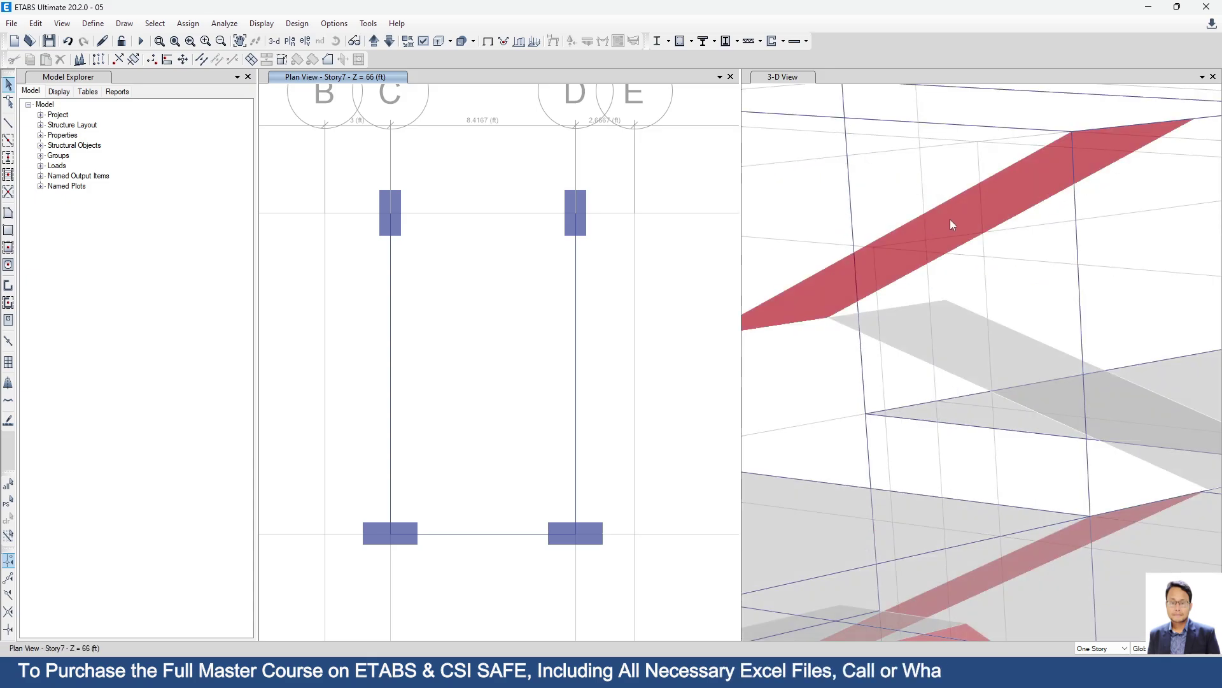
click(934, 326)
scroll(835, 264, down, 5)
middle_drag(823, 311, 879, 257)
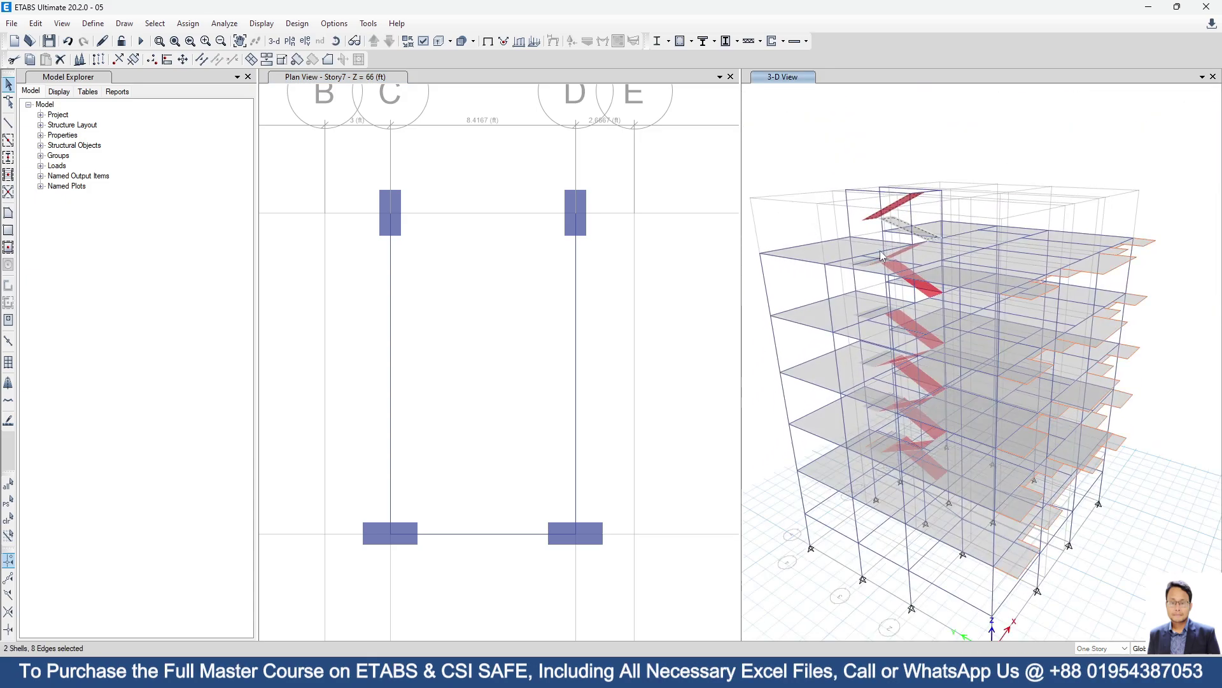
scroll(890, 240, up, 4)
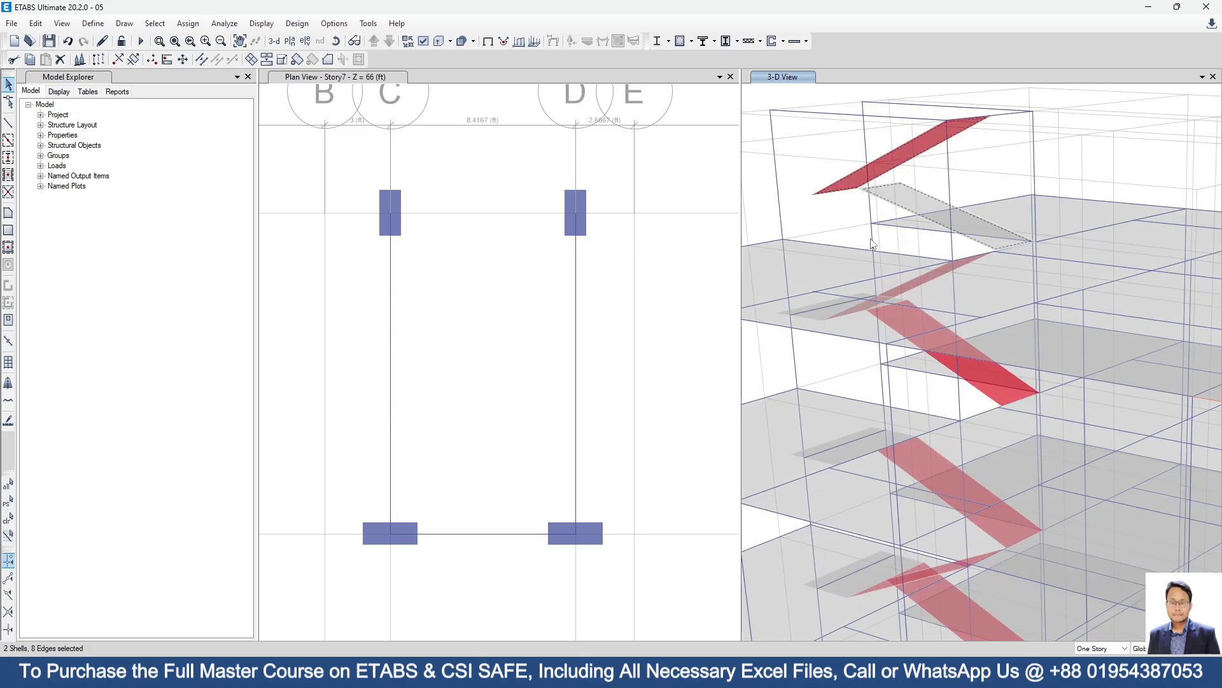
scroll(871, 239, down, 4)
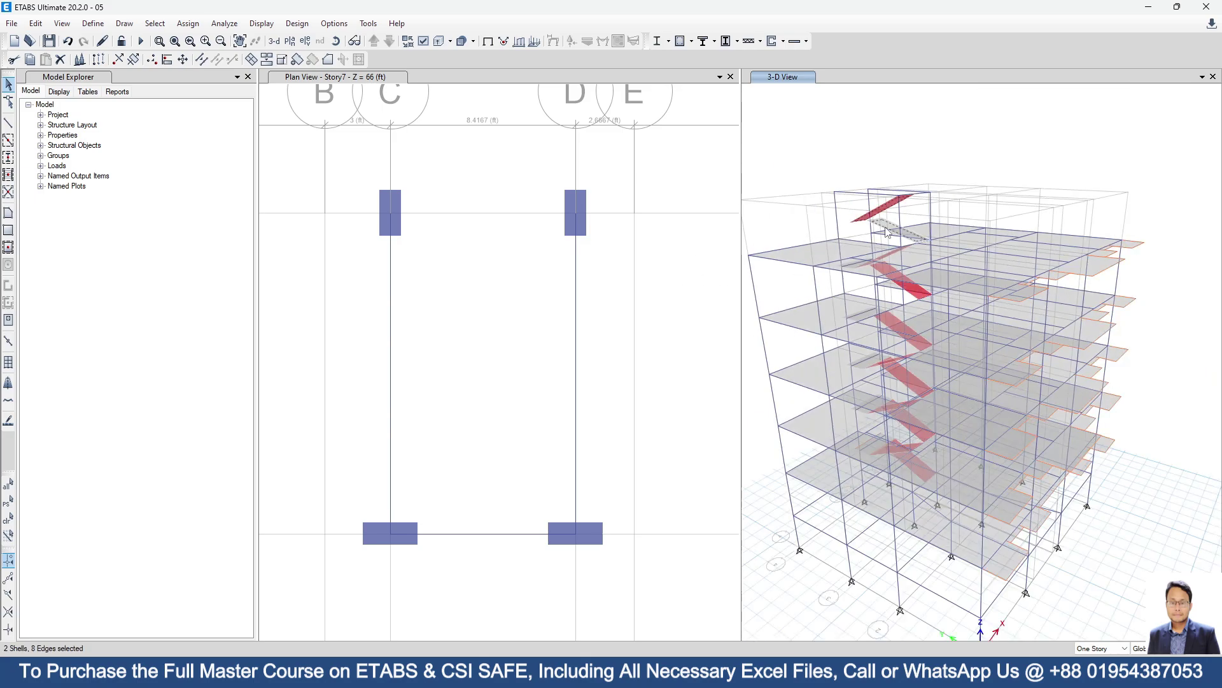
key(Delete)
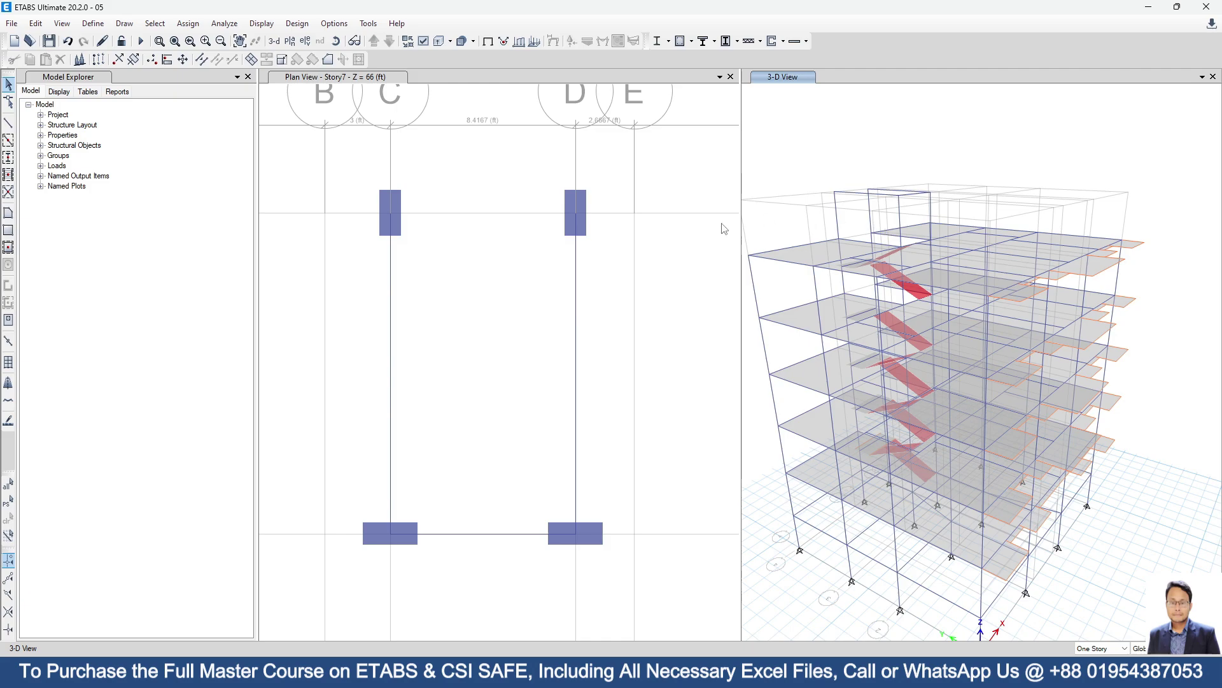
Check the object information for the beam on grid line D
click(579, 290)
right_click(577, 292)
key(Escape)
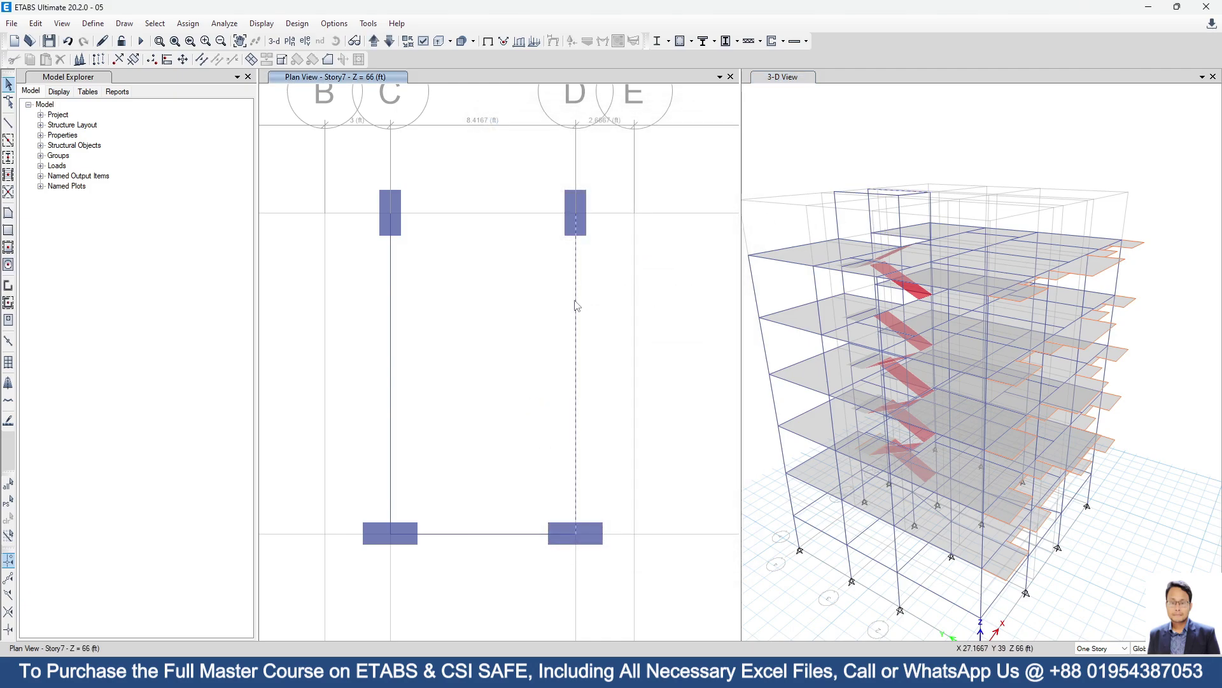
click(577, 299)
right_click(577, 299)
key(Escape)
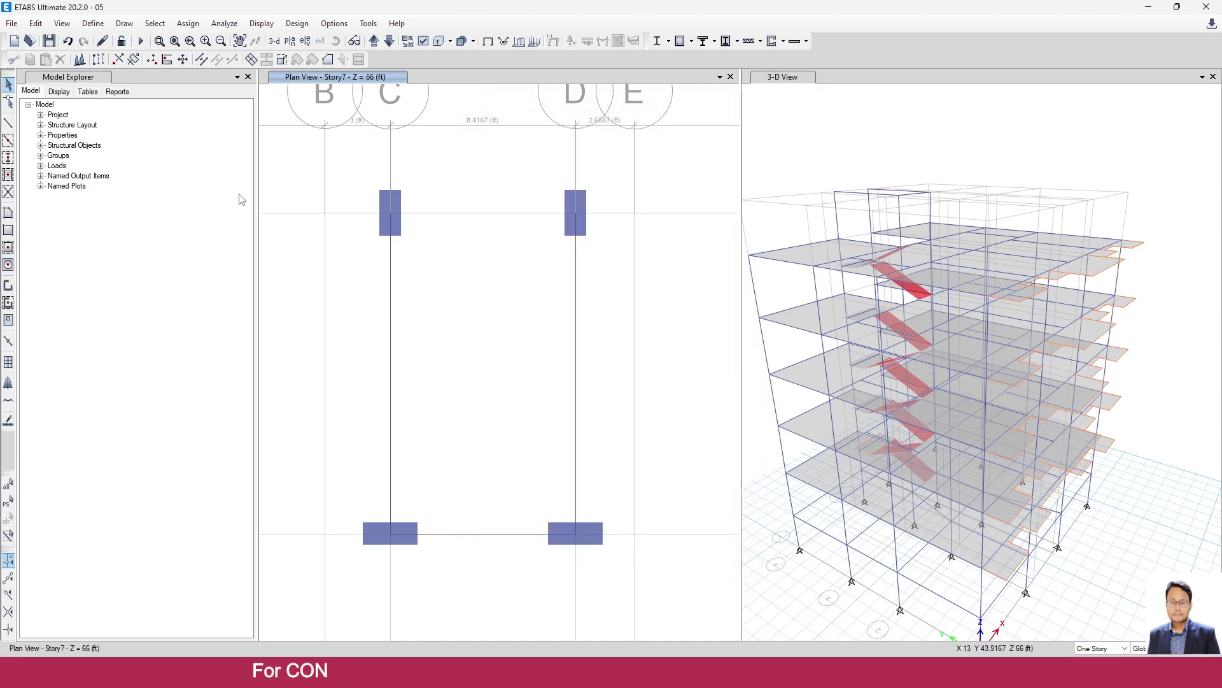
scroll(901, 189, up, 3)
click(862, 240)
scroll(862, 240, down, 2)
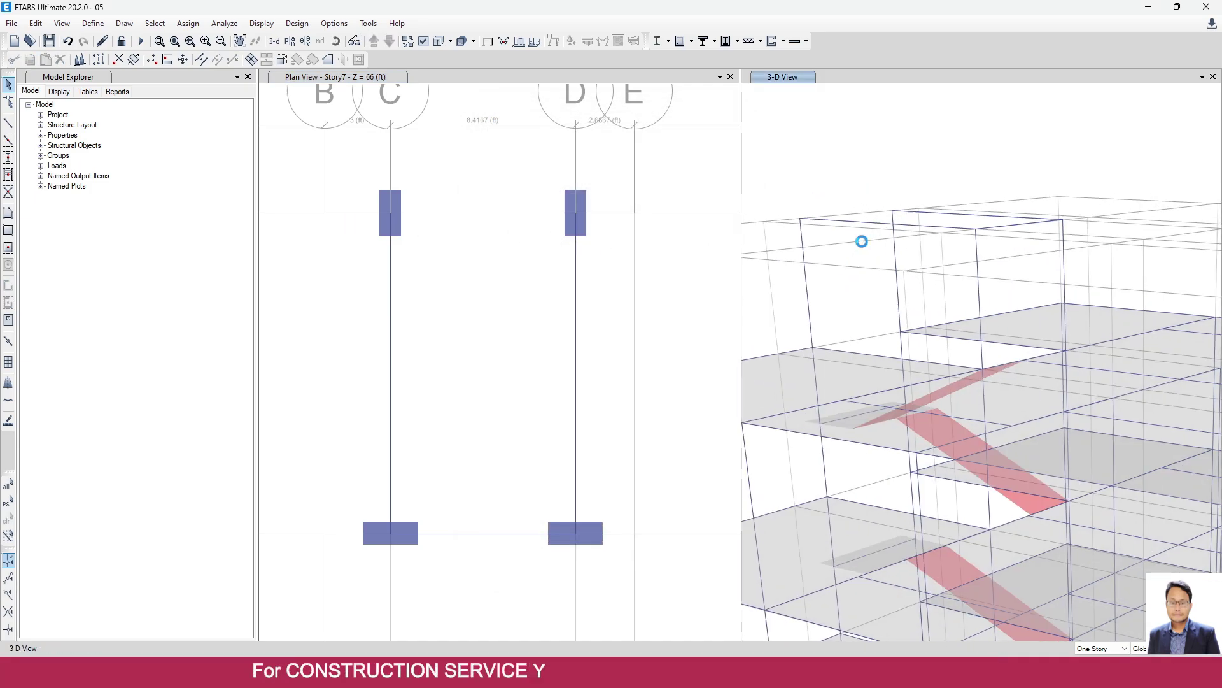
Draw a B1 = 12X18 beam from C4 to D4 along grid 4 on Story7
click(8, 123)
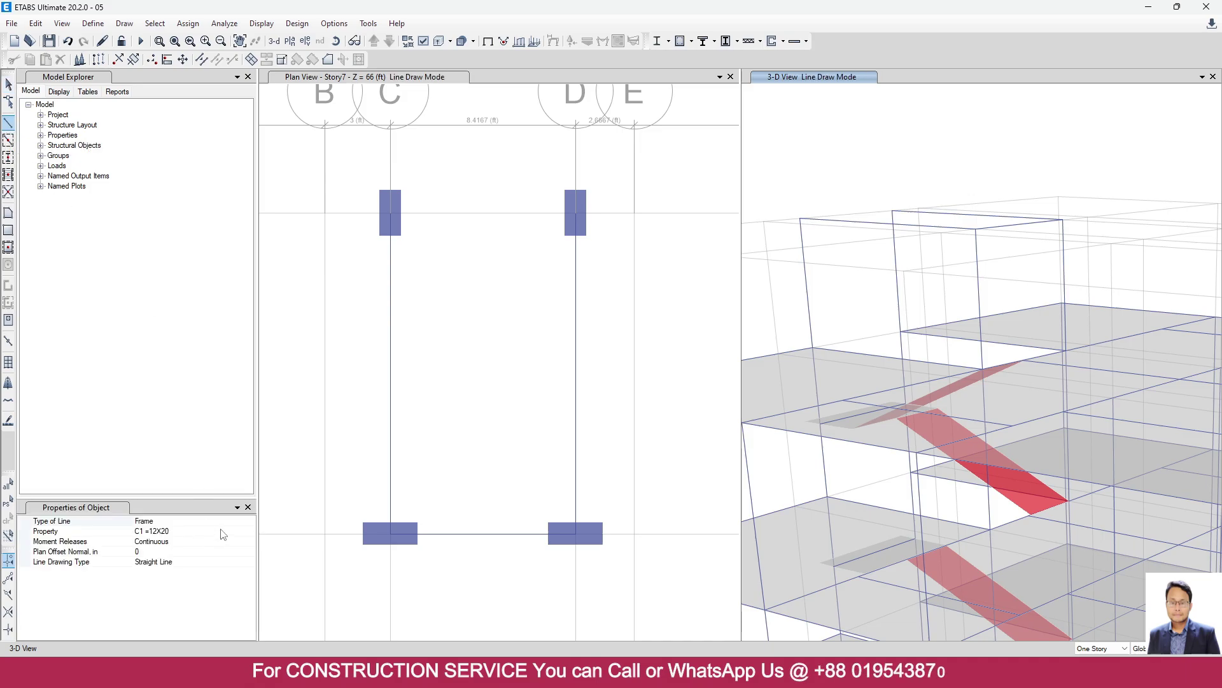
click(223, 531)
click(250, 532)
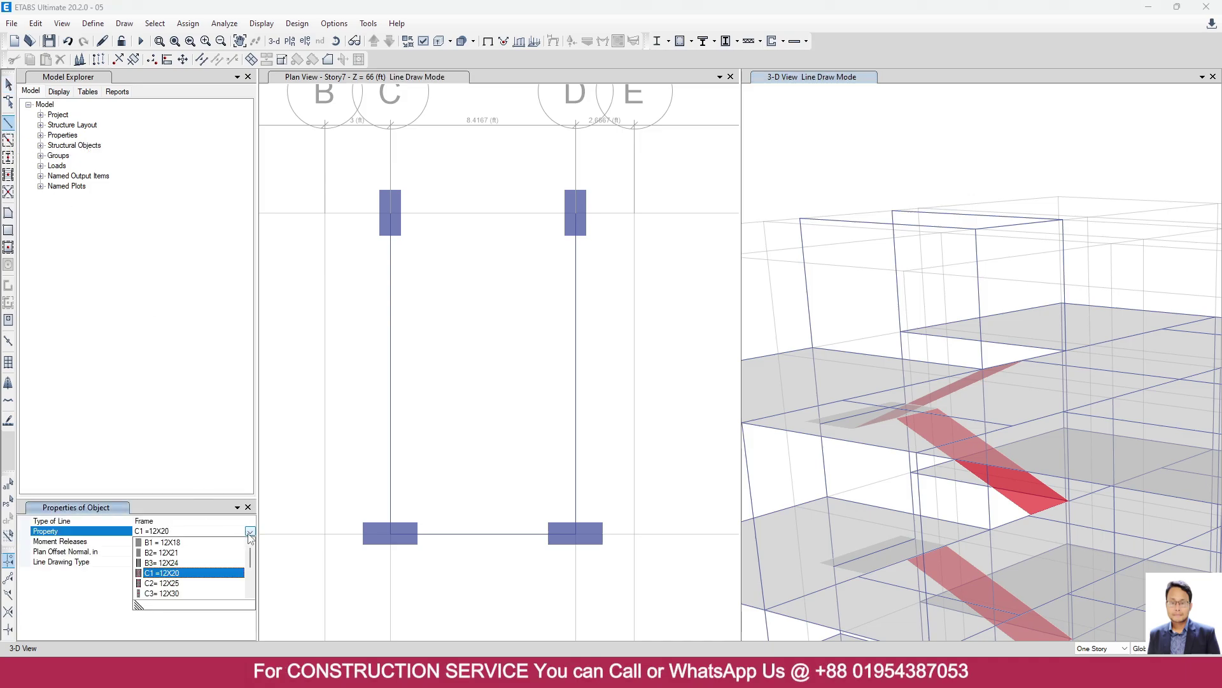
click(167, 542)
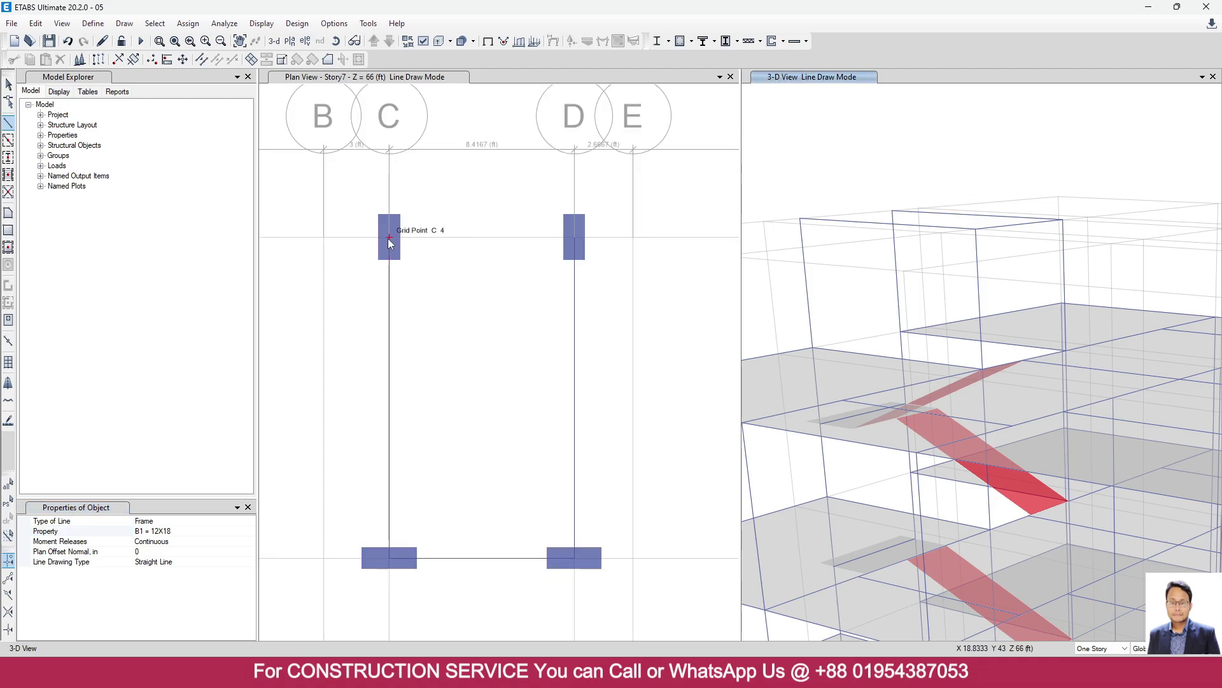
click(390, 238)
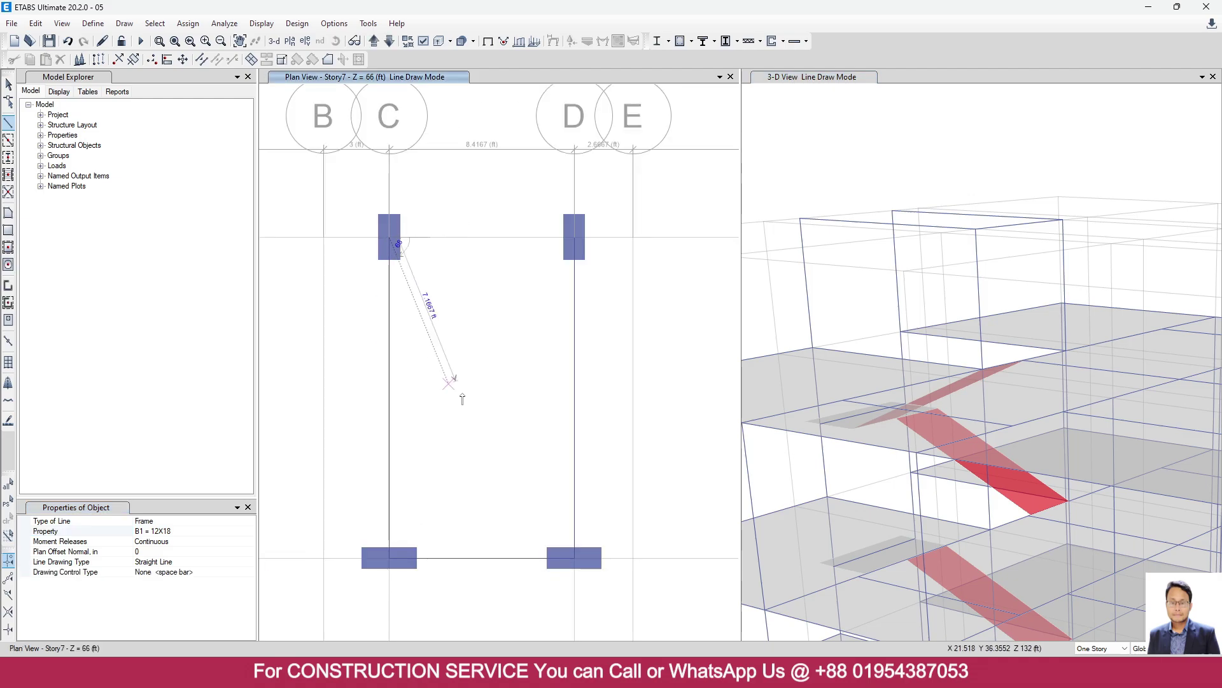
click(575, 238)
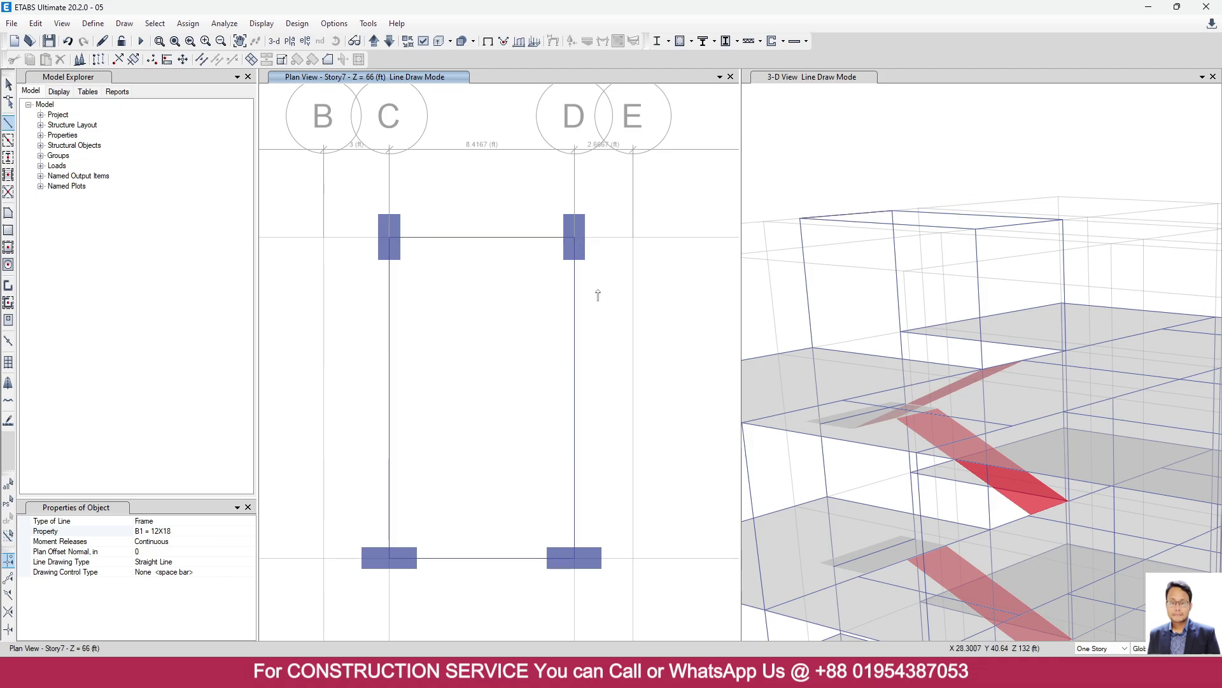
click(8, 85)
scroll(389, 259, down, 3)
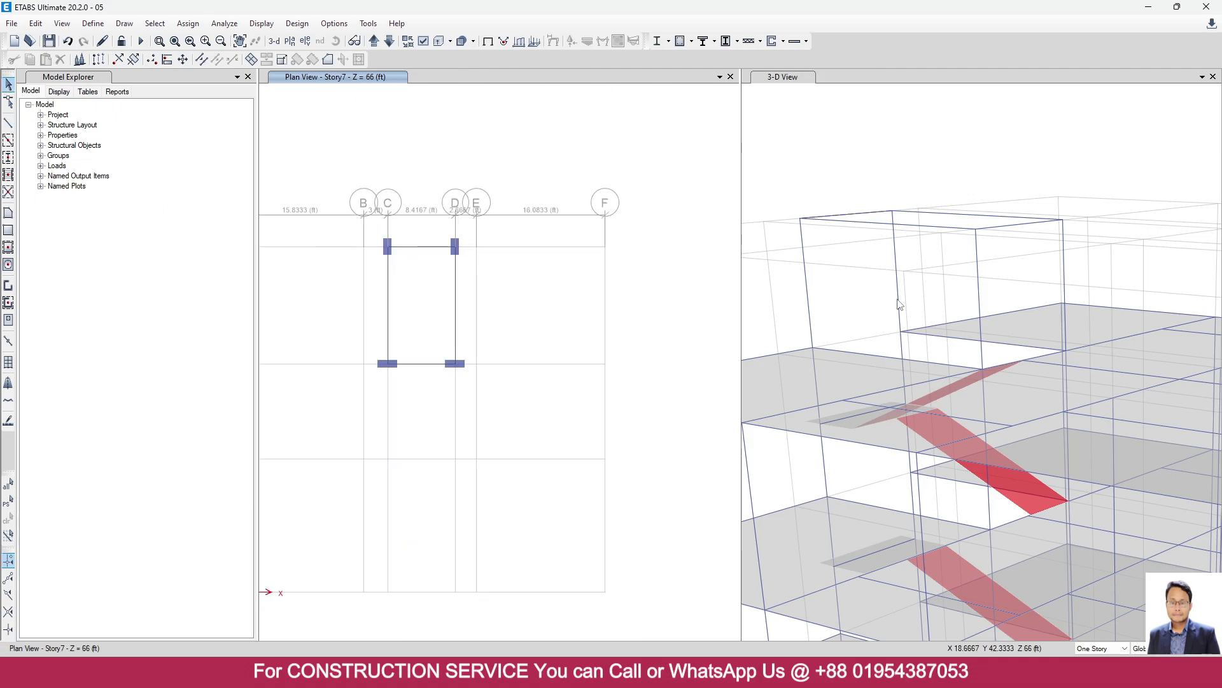
middle_drag(357, 342, 376, 300)
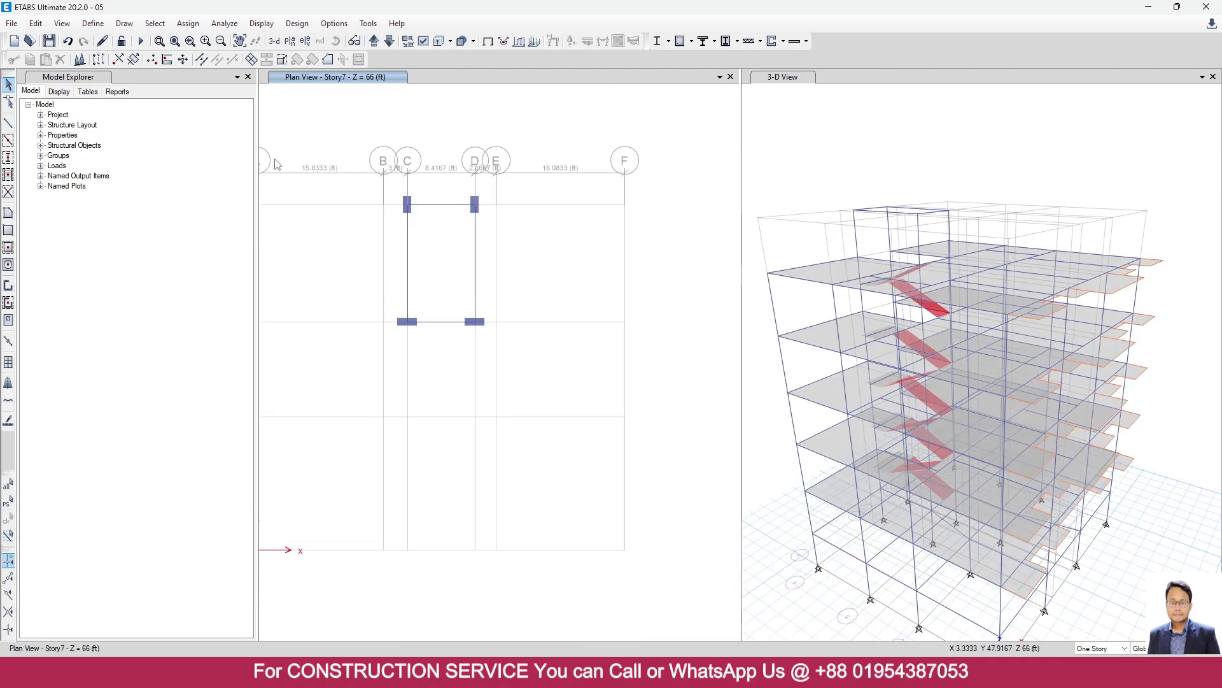
drag(257, 73, 152, 73)
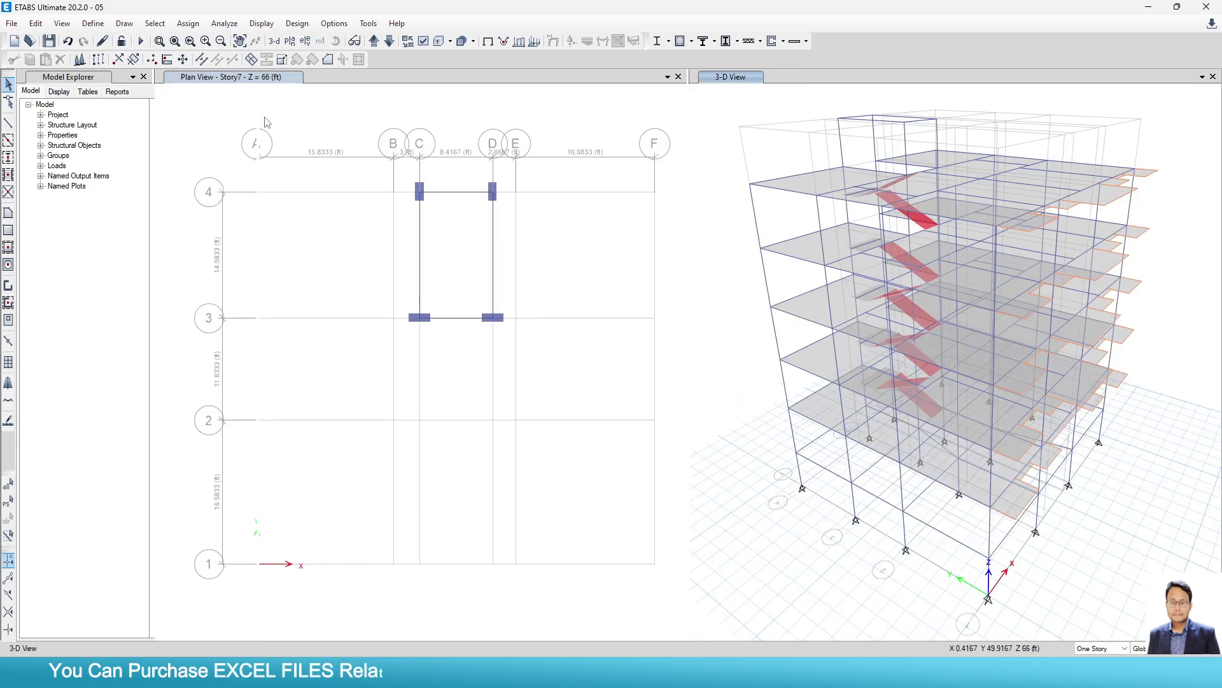
Set the floor drawing area section to WT BS 8 INCH
scroll(456, 219, up, 3)
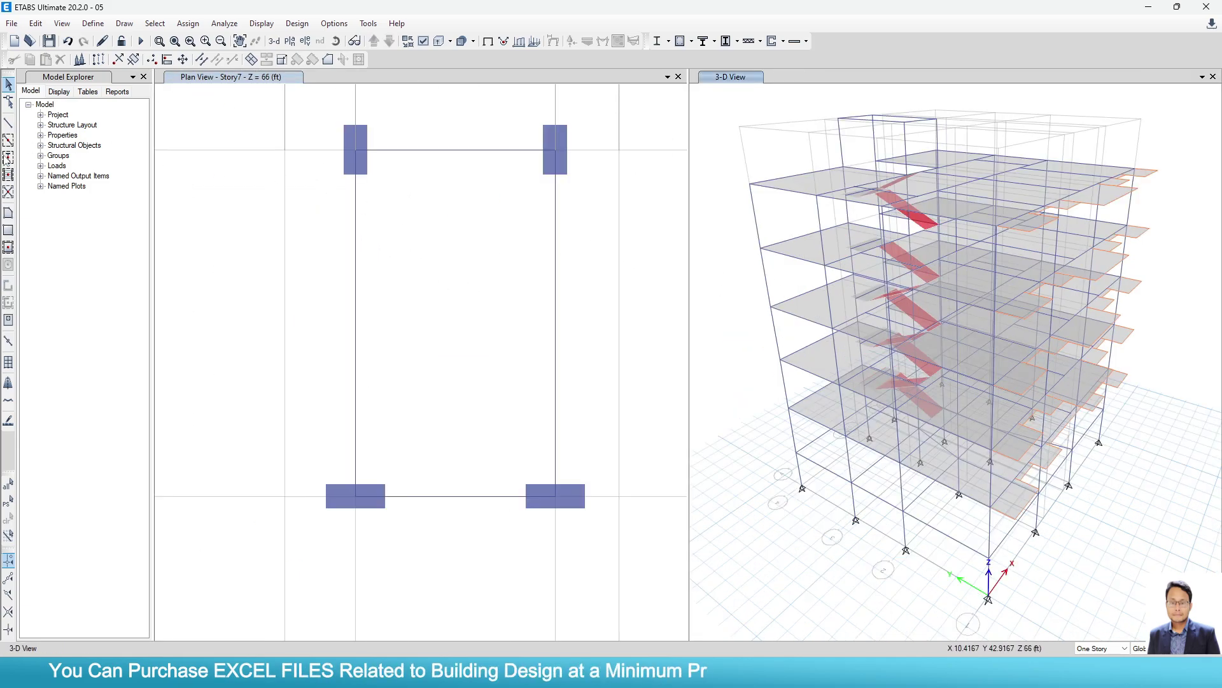
click(9, 214)
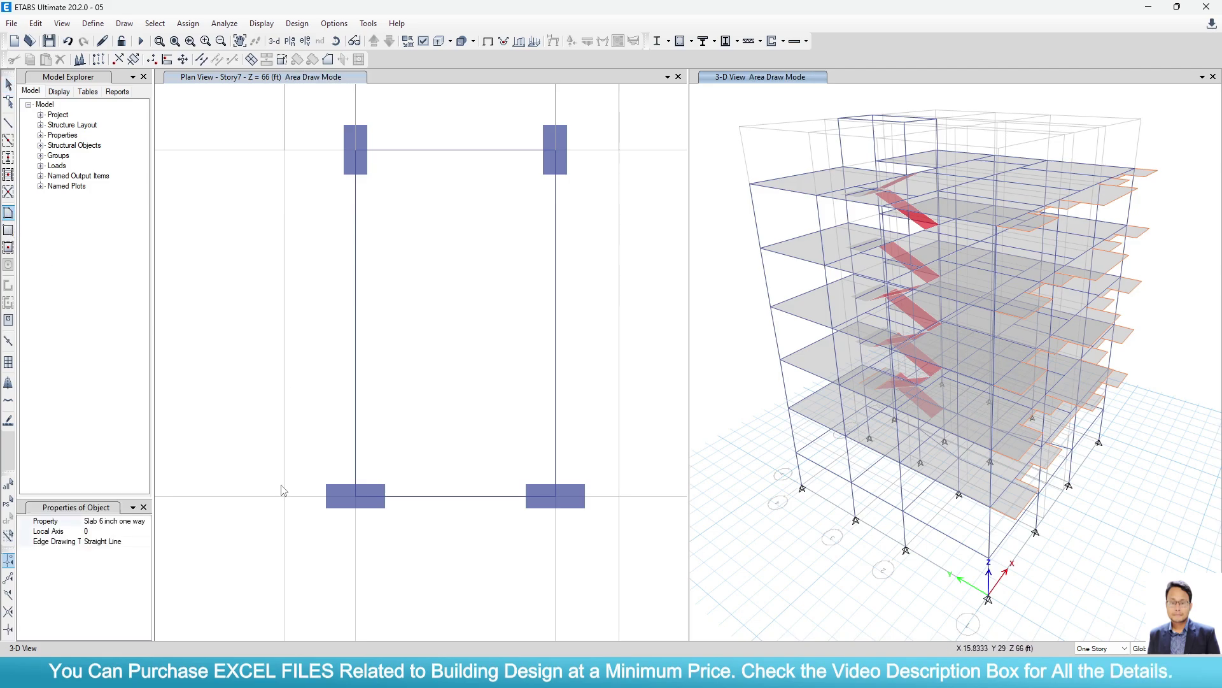
click(146, 521)
click(146, 521)
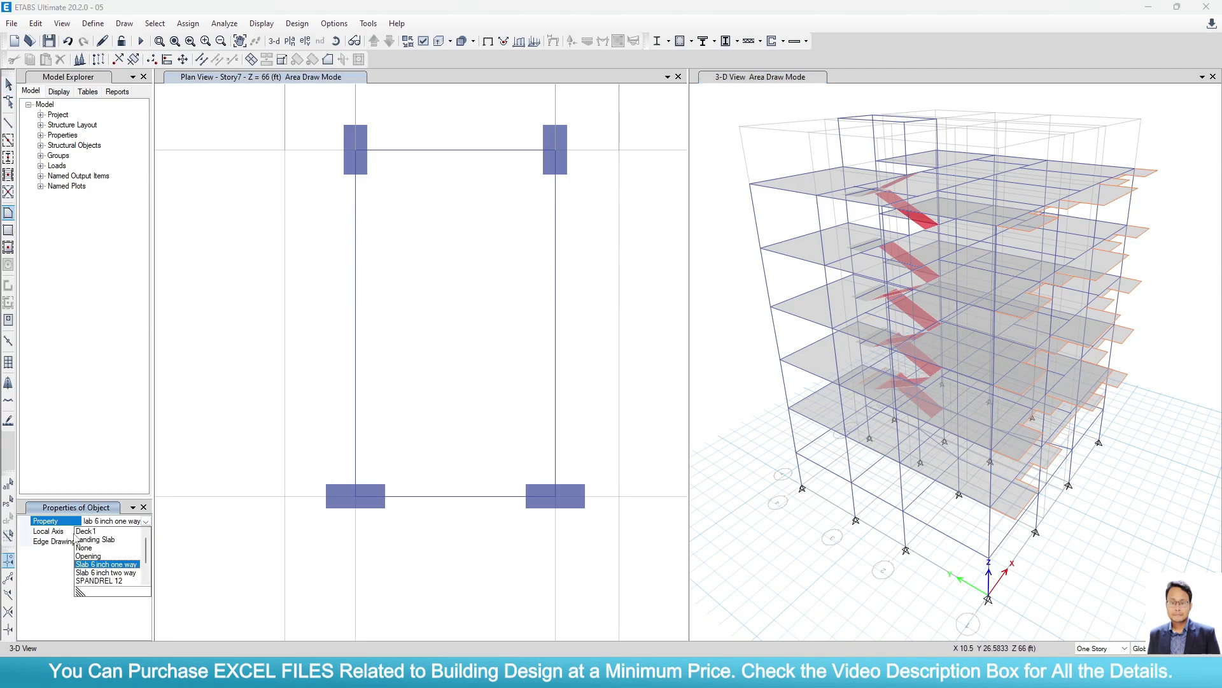
scroll(121, 576, down, 1)
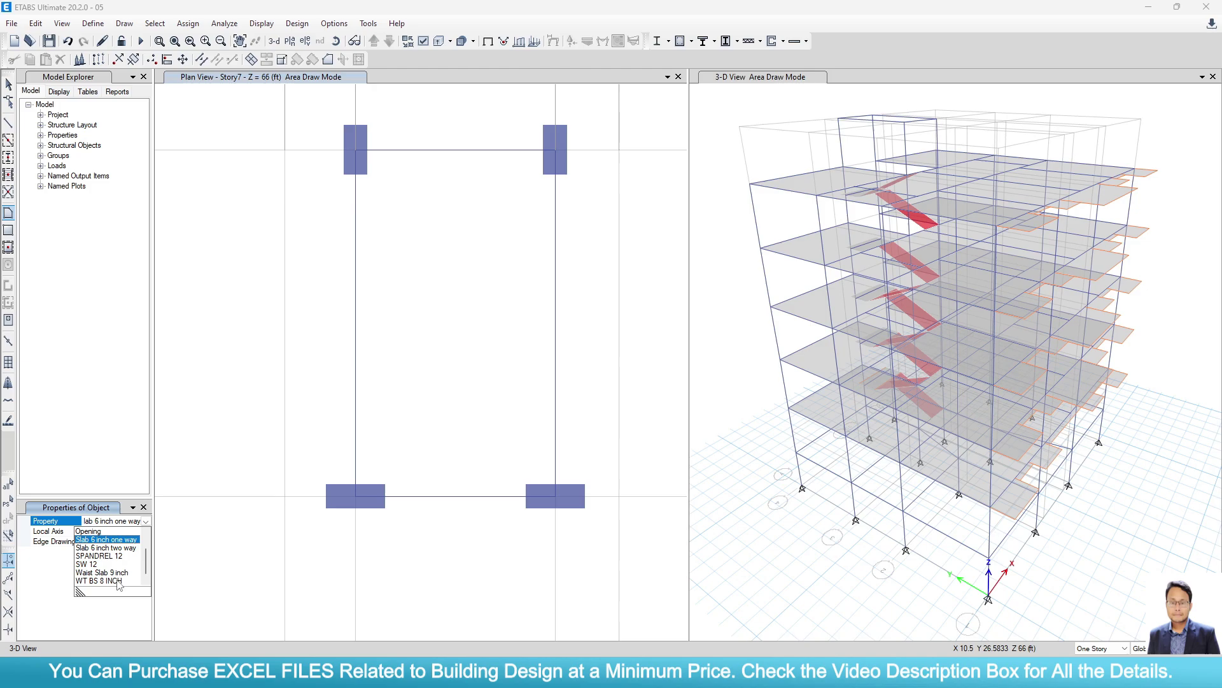
click(146, 521)
scroll(114, 582, down, 1)
click(115, 581)
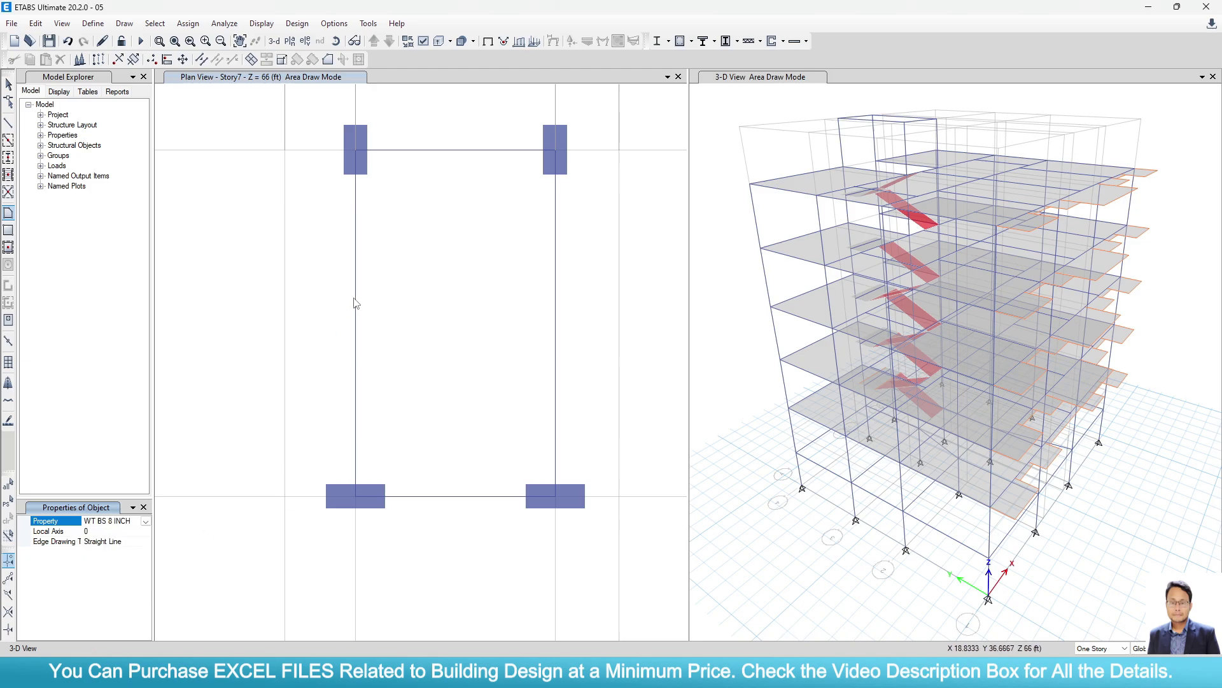
Outline the slab through grid points C4, C3, D3 and D4
click(354, 153)
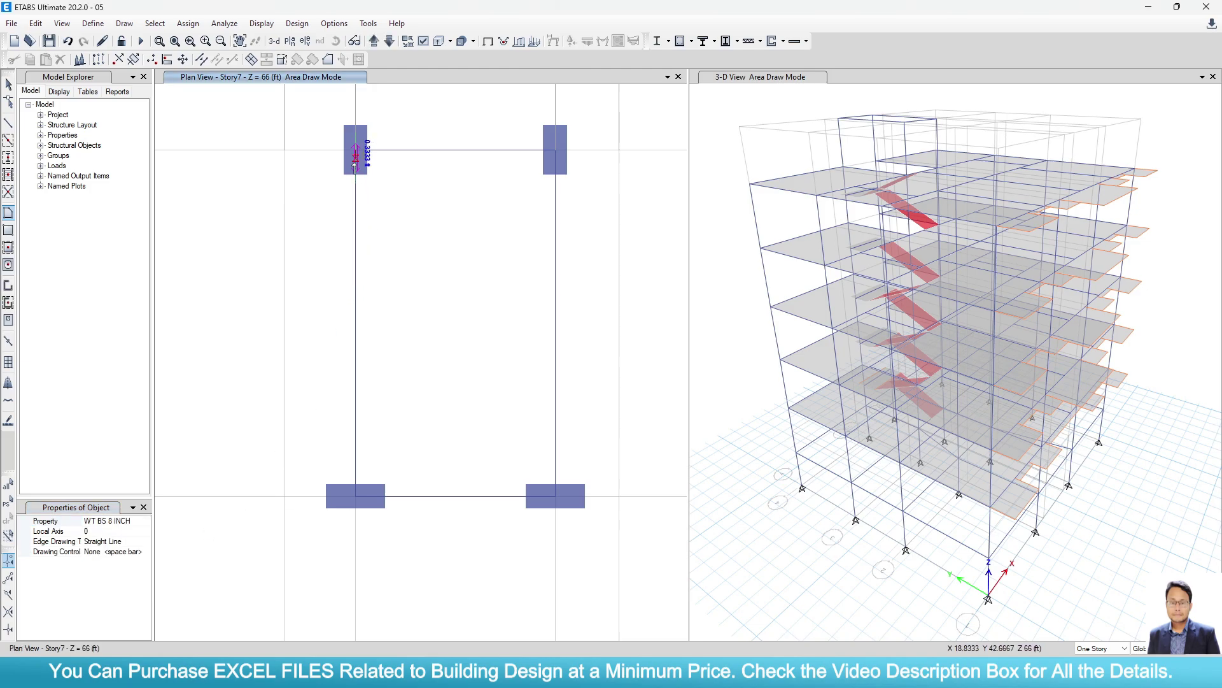
click(356, 500)
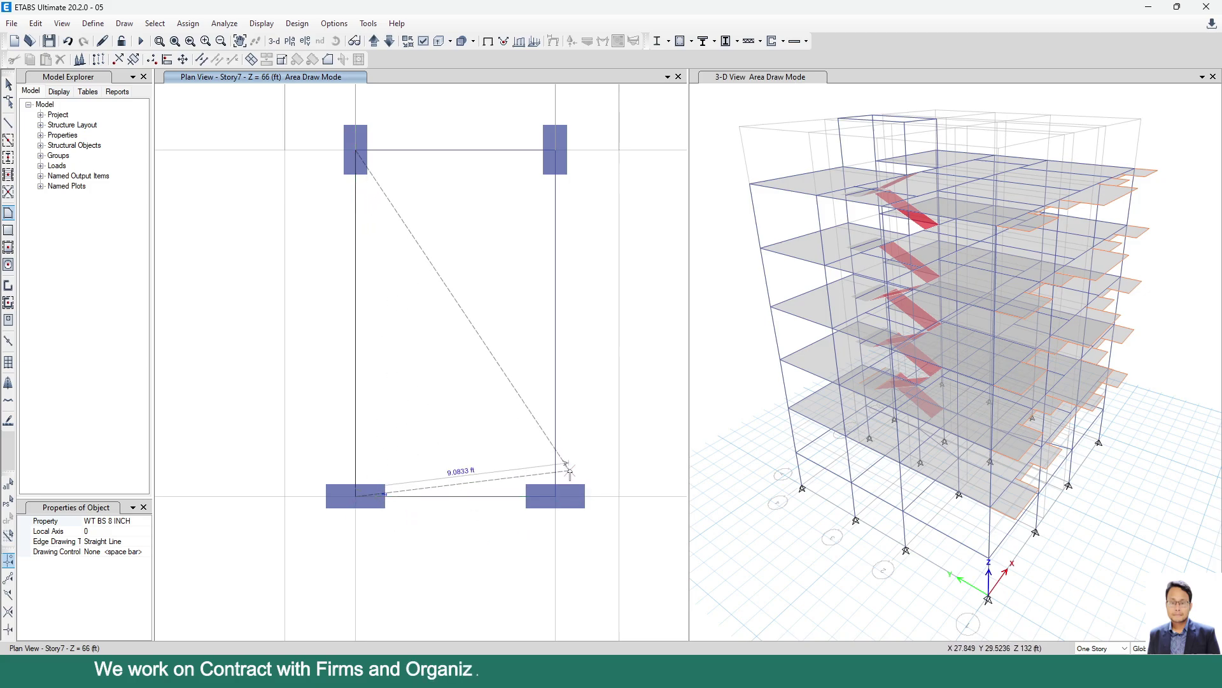
click(555, 500)
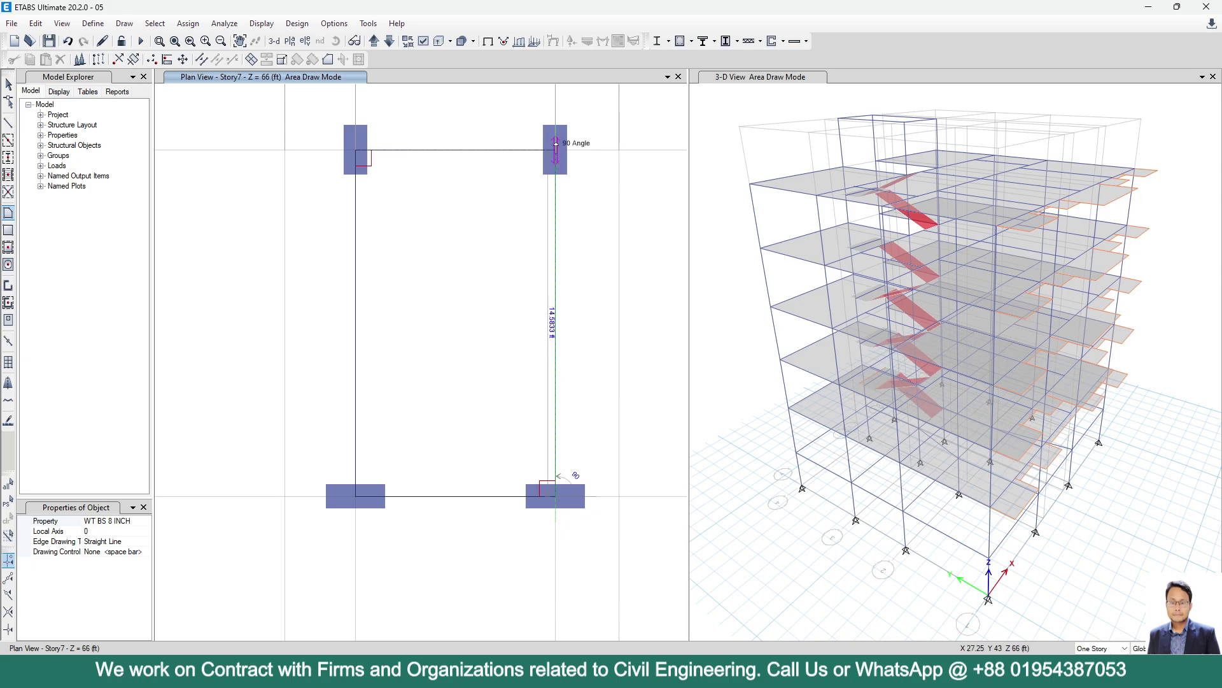
scroll(555, 141, up, 3)
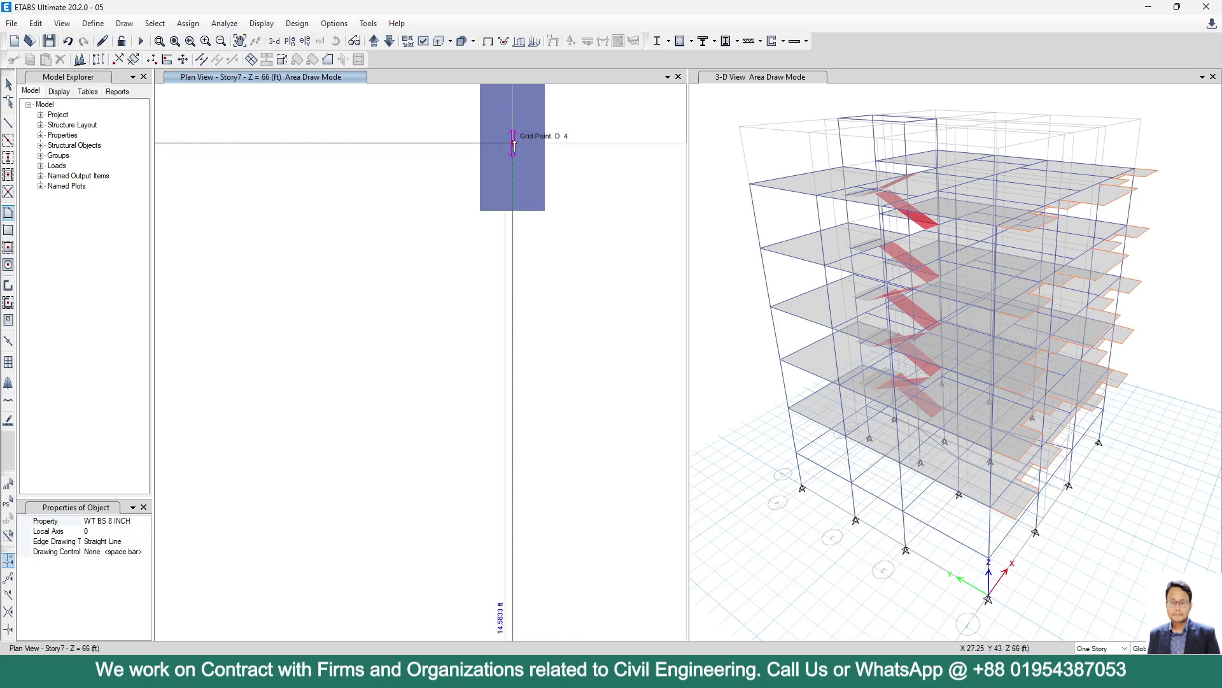
double_click(514, 142)
scroll(559, 235, down, 3)
scroll(368, 293, up, 3)
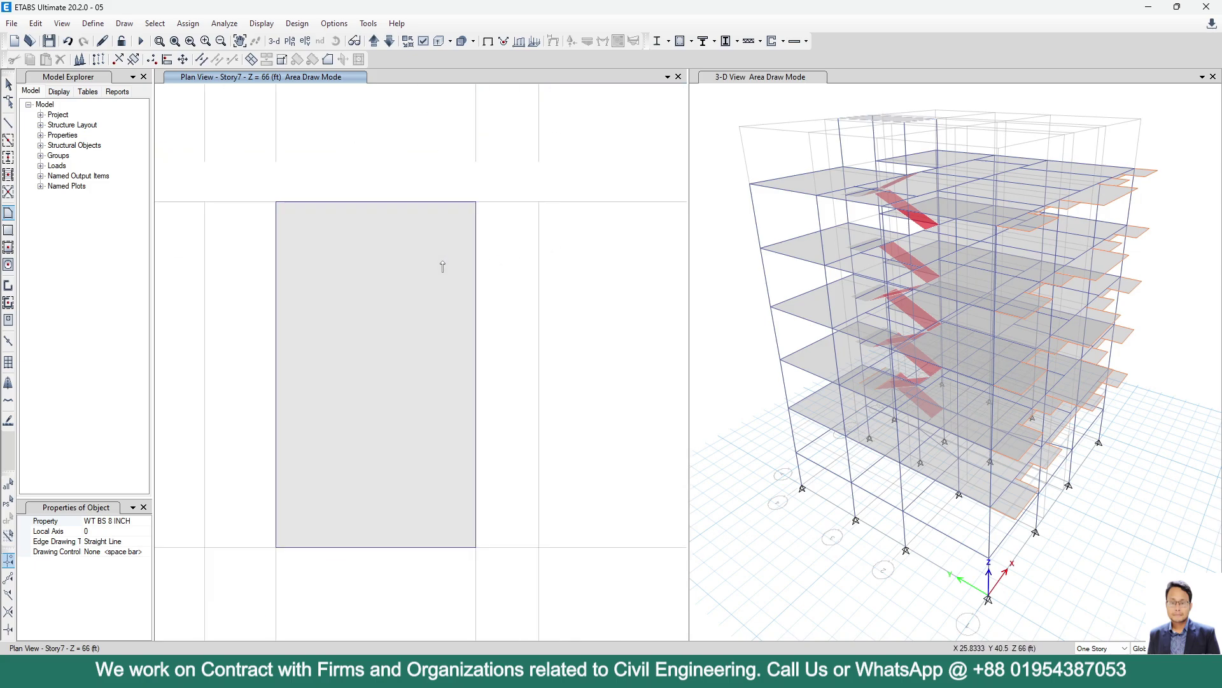
click(9, 84)
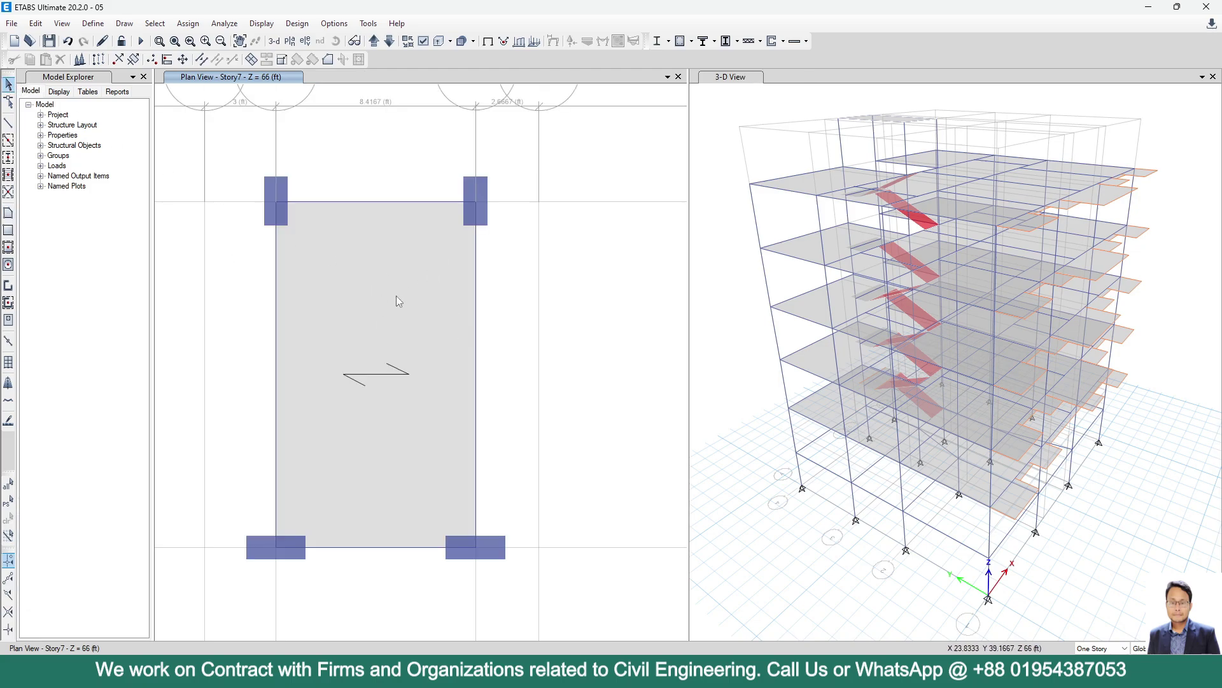
Inspect the new stair-core slab's properties, then clear the selection
middle_drag(354, 320, 365, 308)
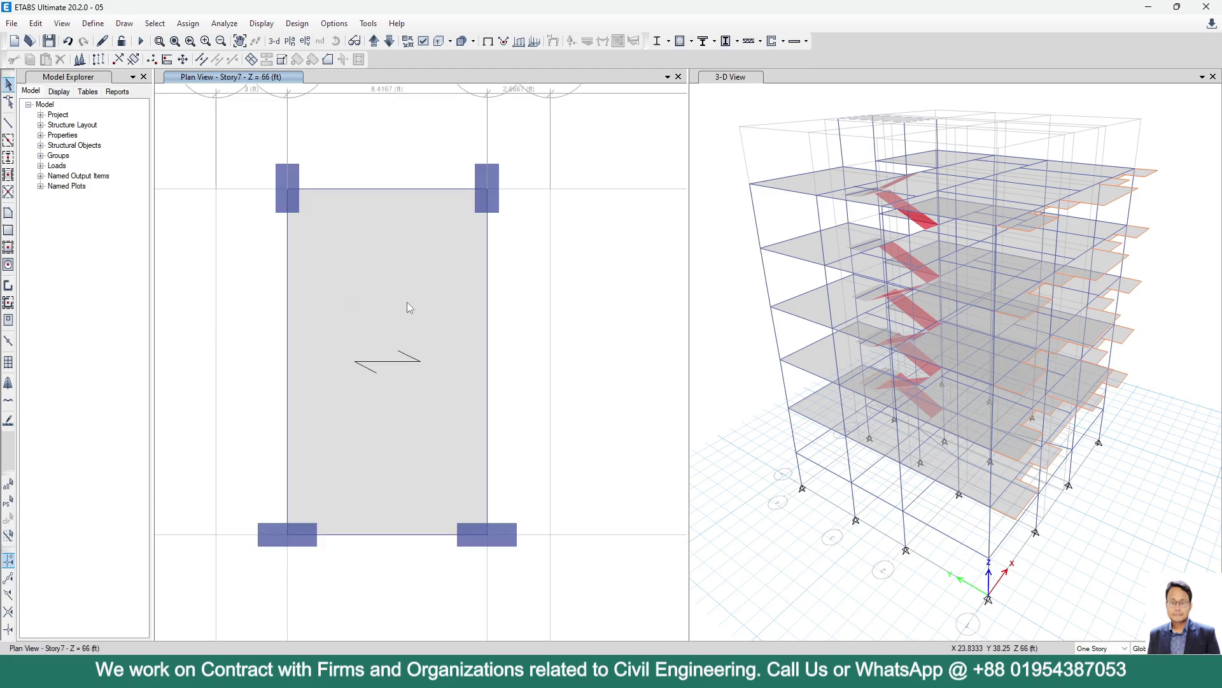
scroll(408, 303, down, 3)
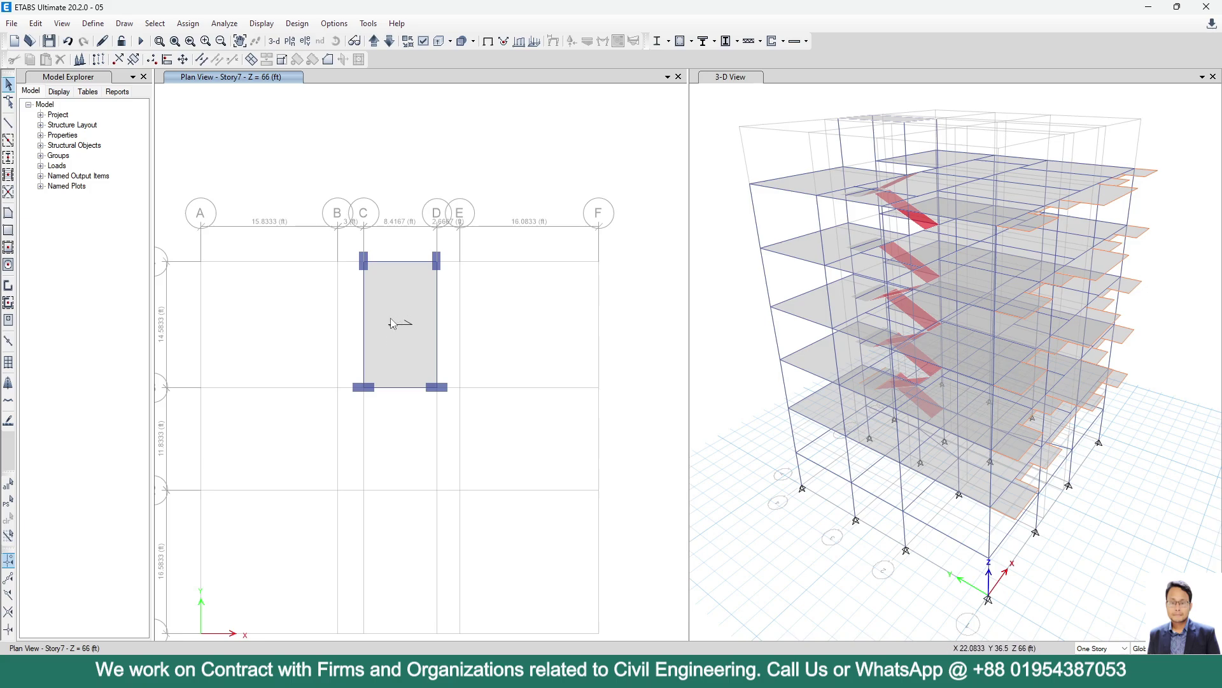
click(409, 288)
right_click(409, 288)
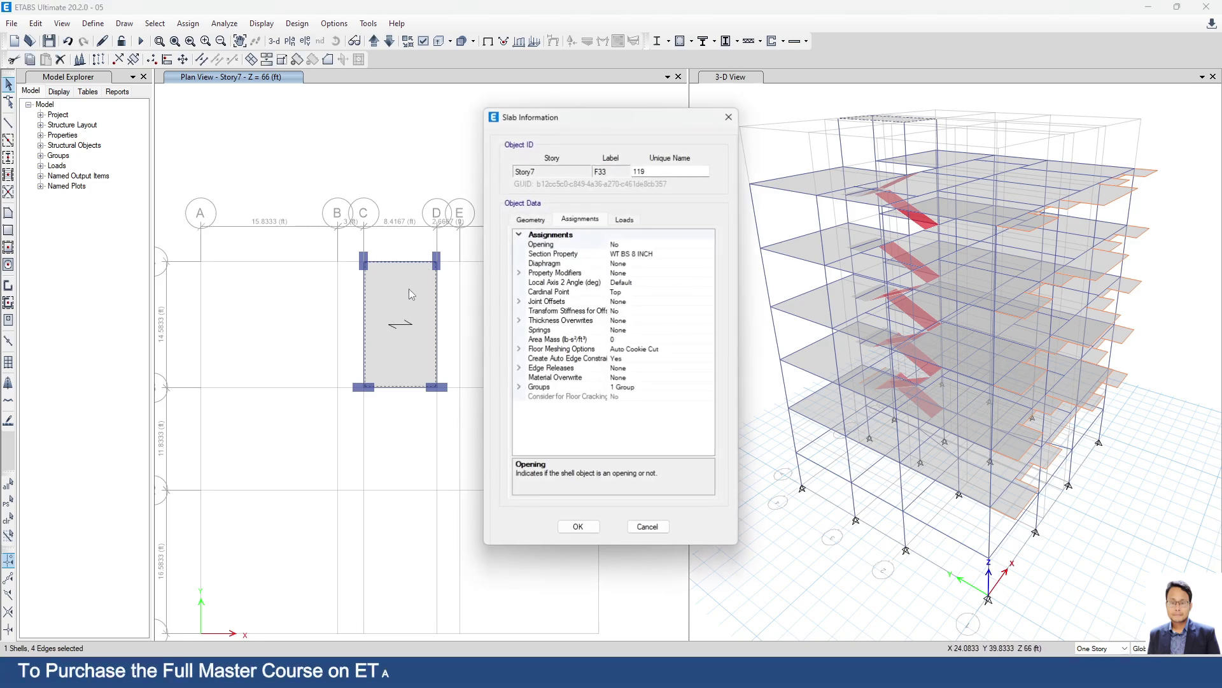
key(Escape)
key(ctrl+q)
scroll(553, 324, down, 3)
scroll(426, 322, up, 3)
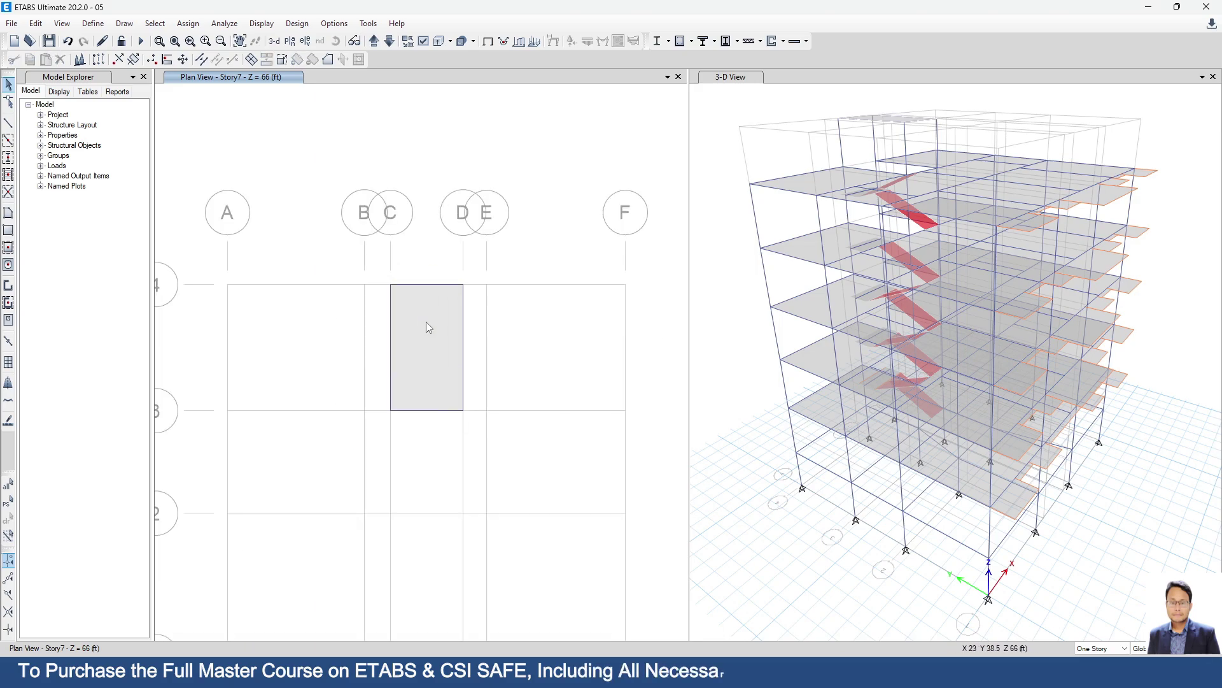
middle_drag(992, 181, 990, 305)
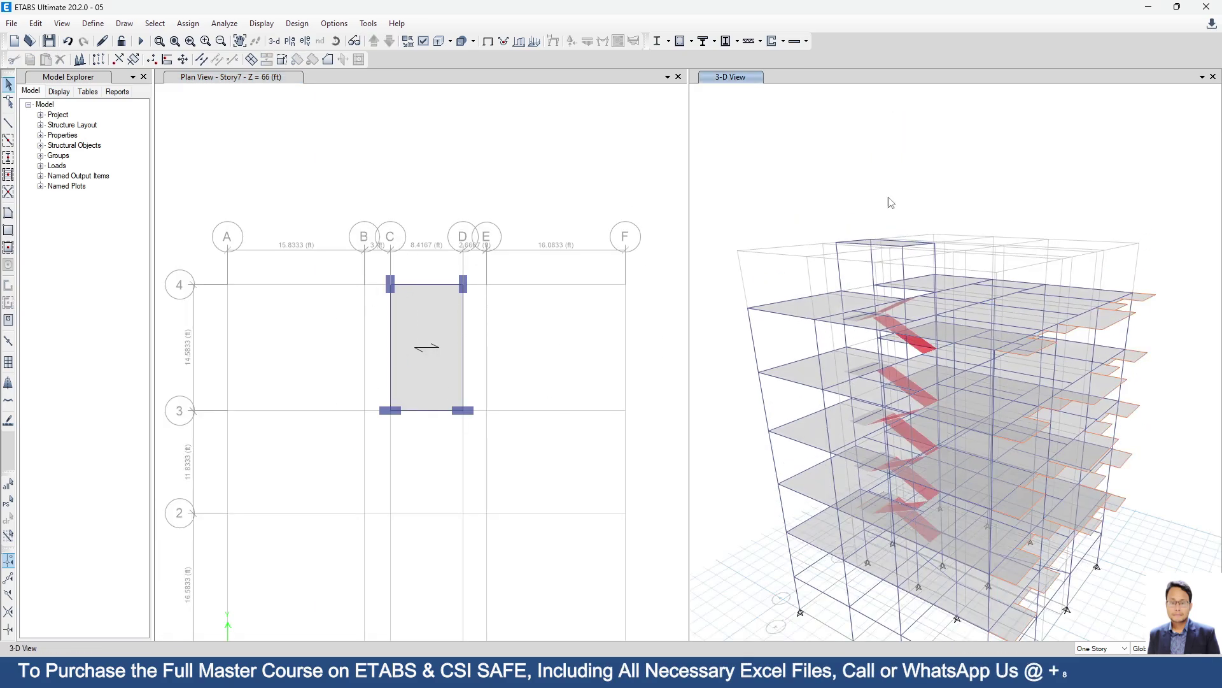
Insert a 6 ft Story8 above Story7 with Add Story, keeping existing story heights
click(36, 23)
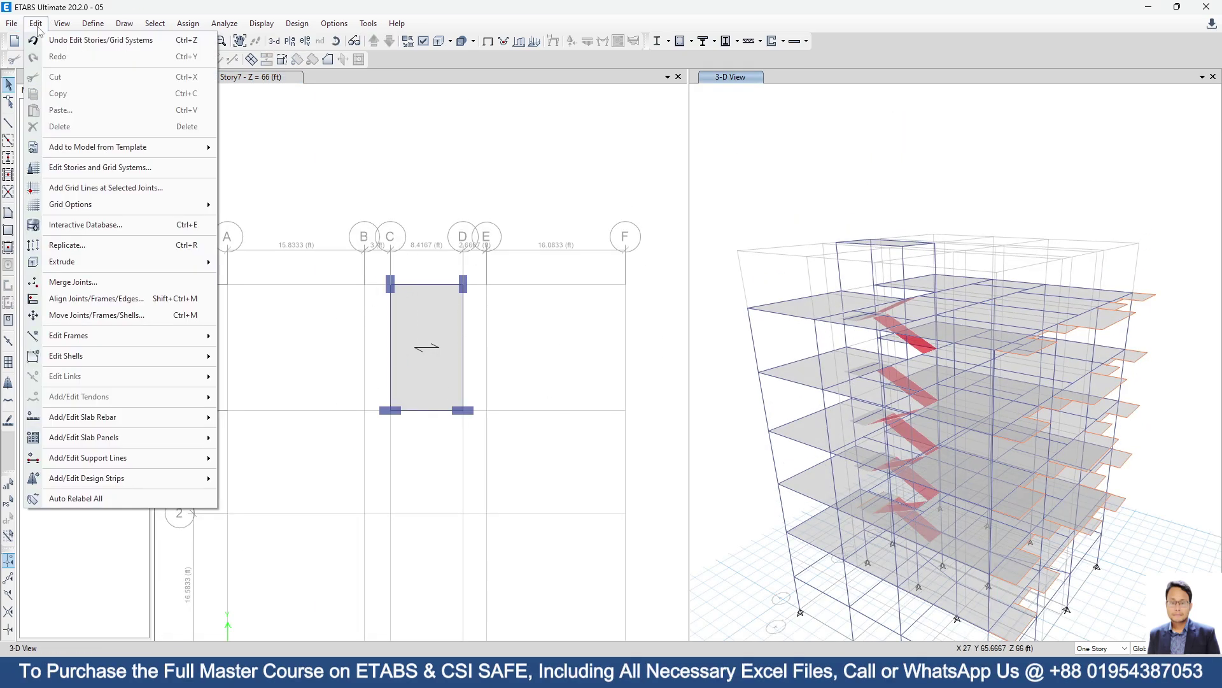
click(64, 168)
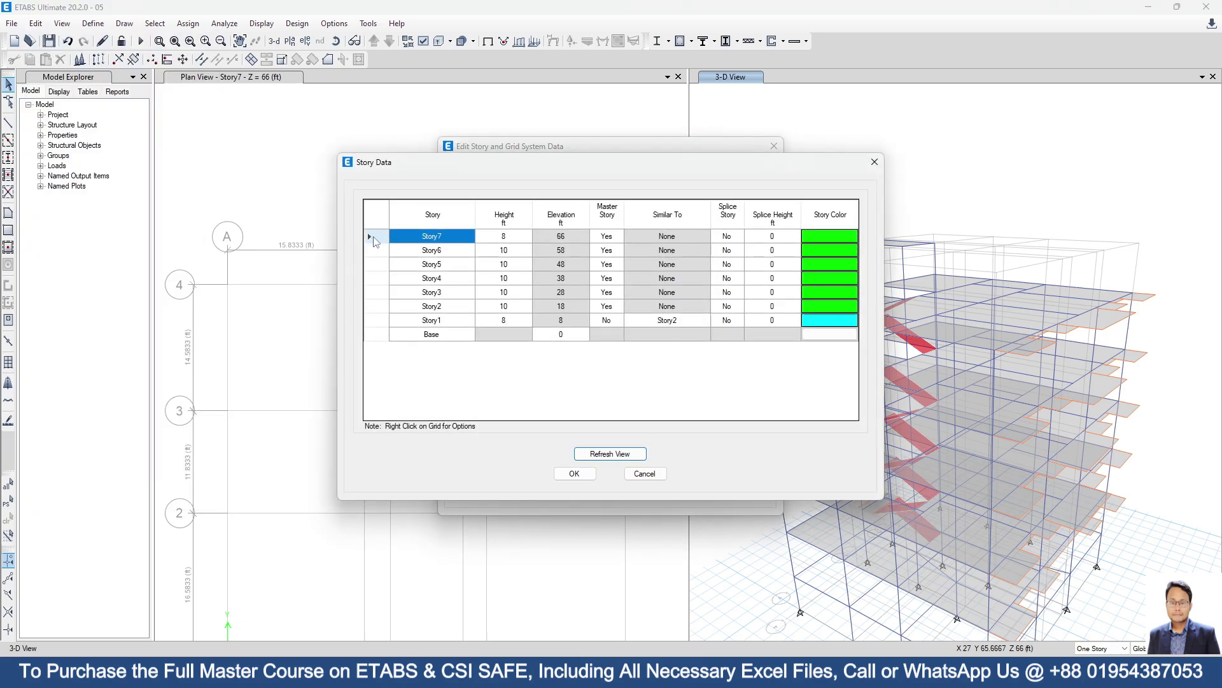
right_click(379, 238)
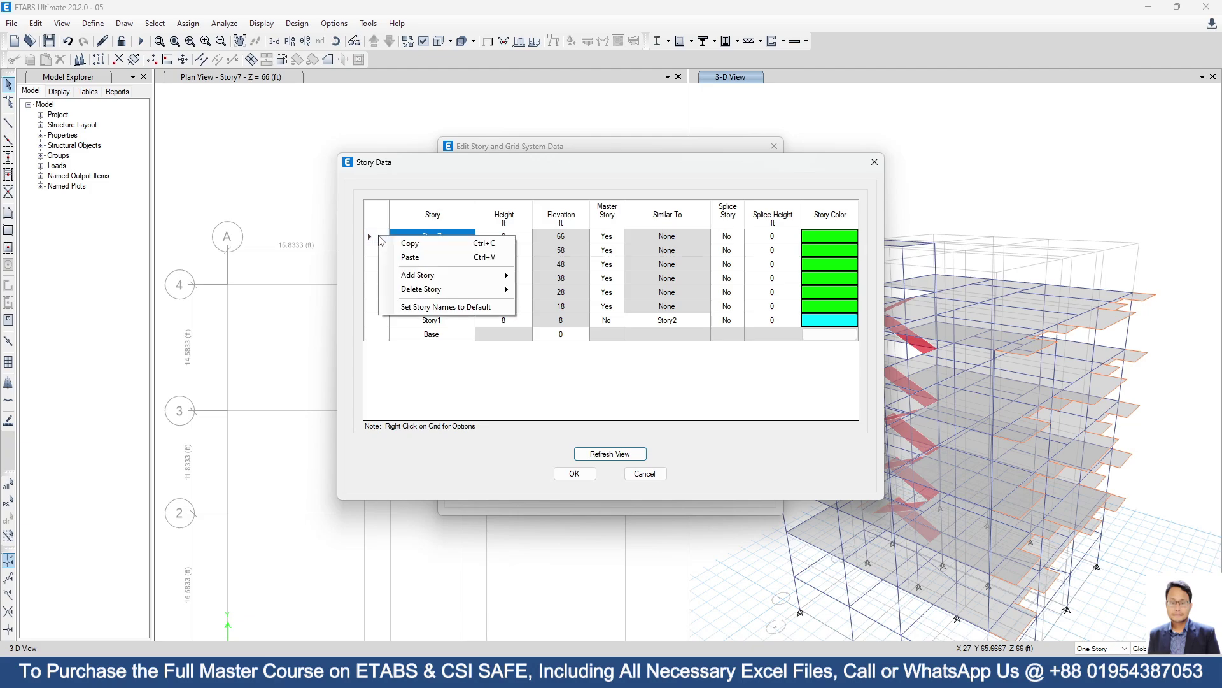
mouse_move(431, 278)
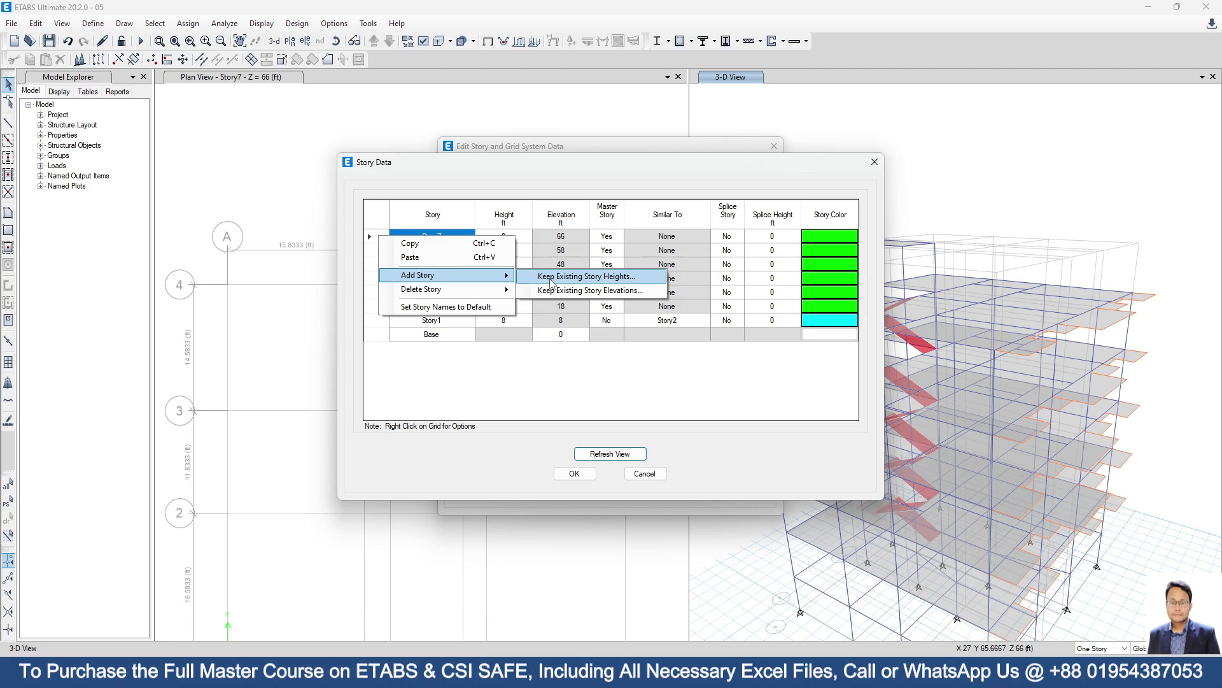
click(602, 278)
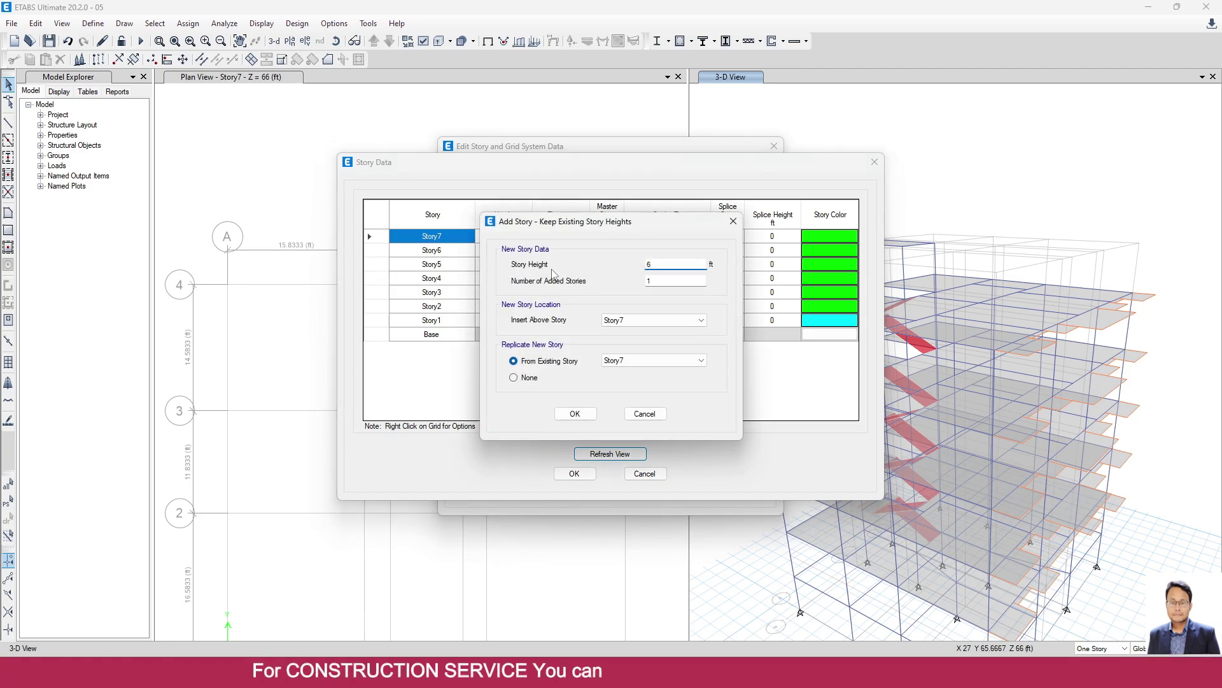
key(Tab)
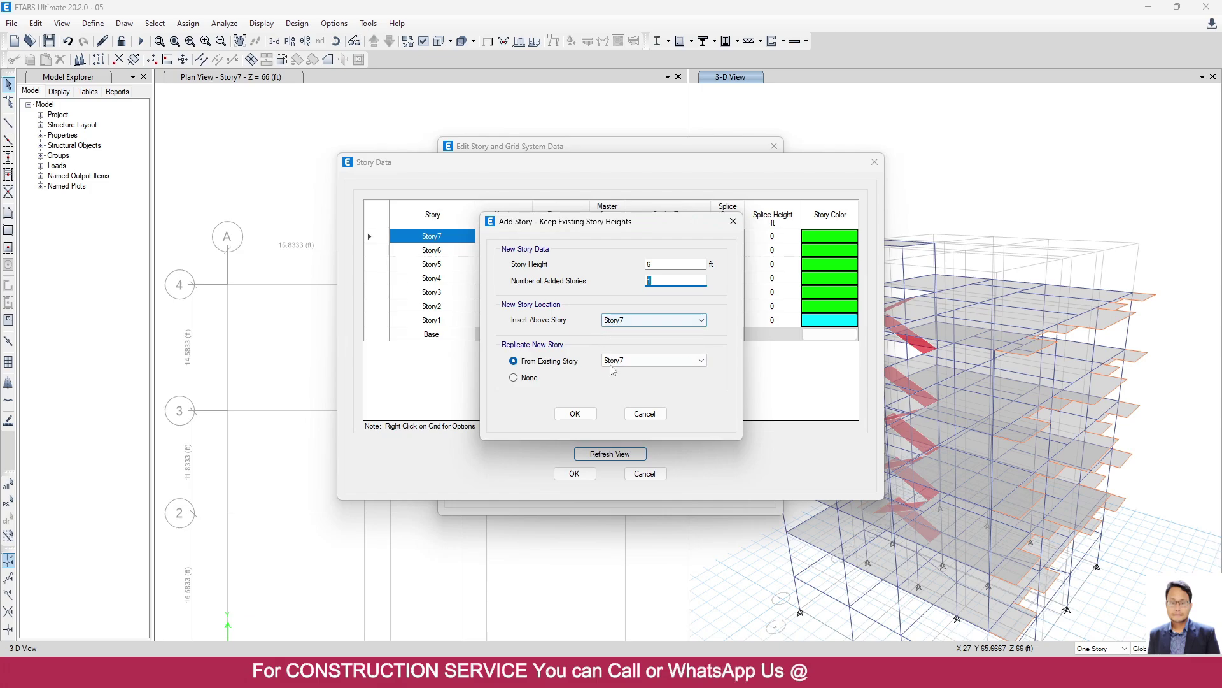
click(575, 413)
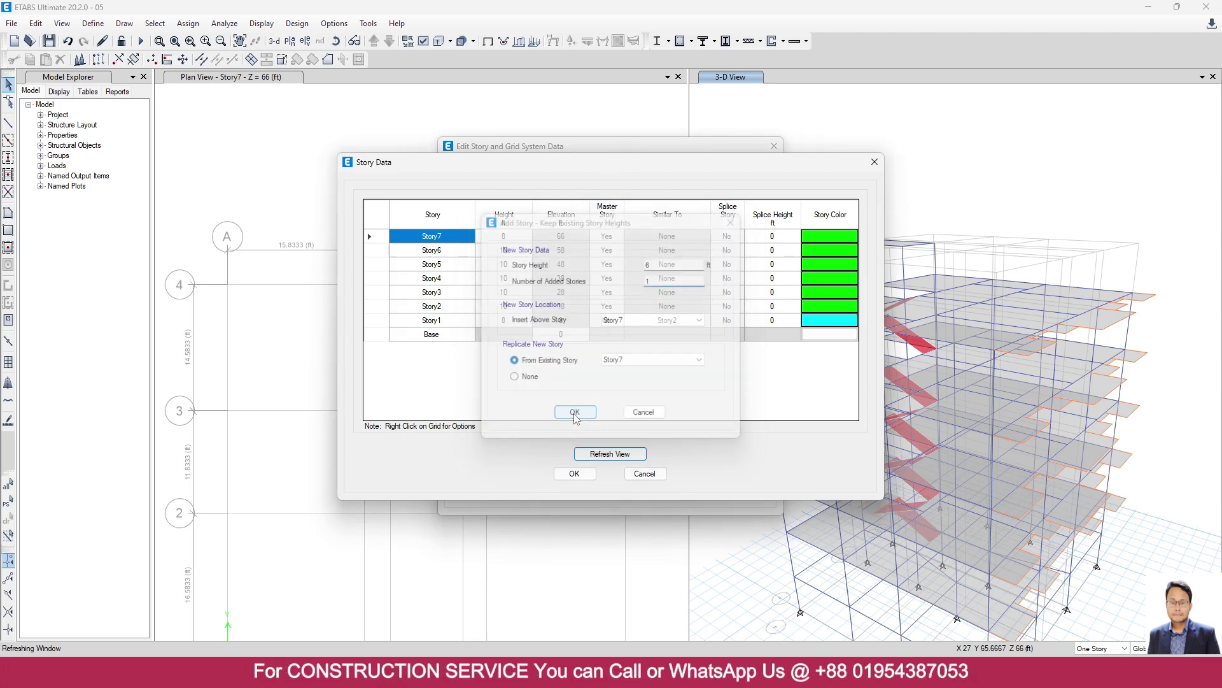
click(574, 474)
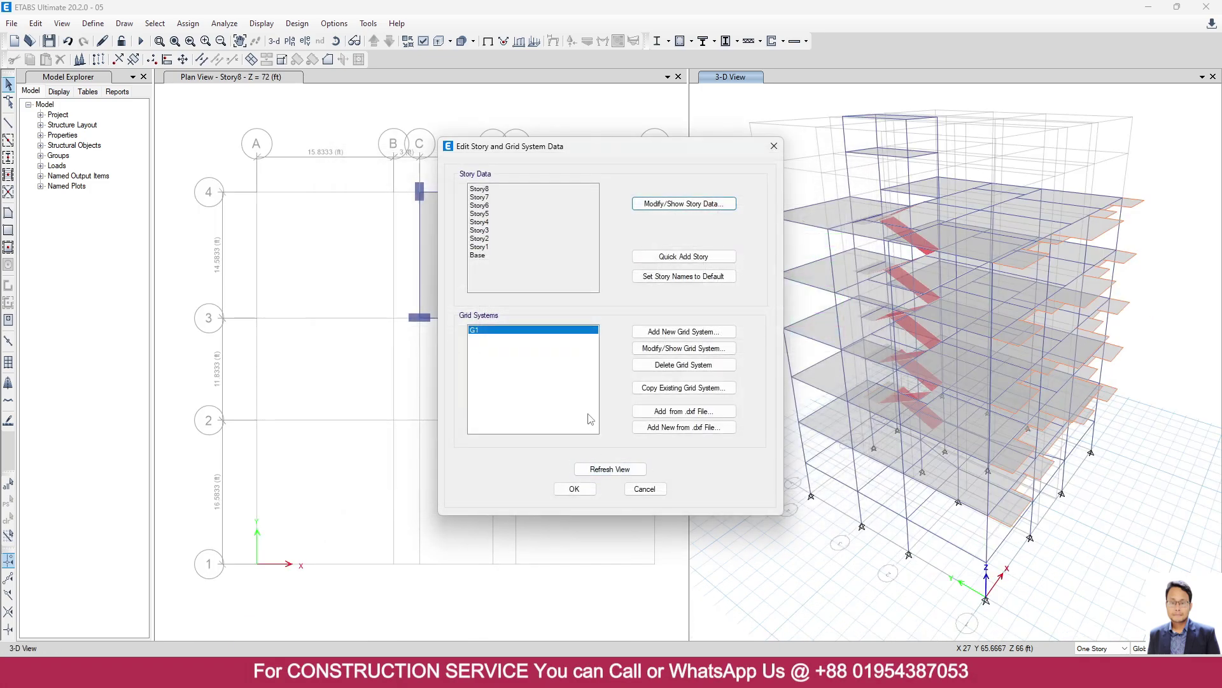
click(576, 489)
Inspect the Story8 slab's properties in the 3-D view to confirm WT BS 8 INCH
scroll(917, 168, up, 5)
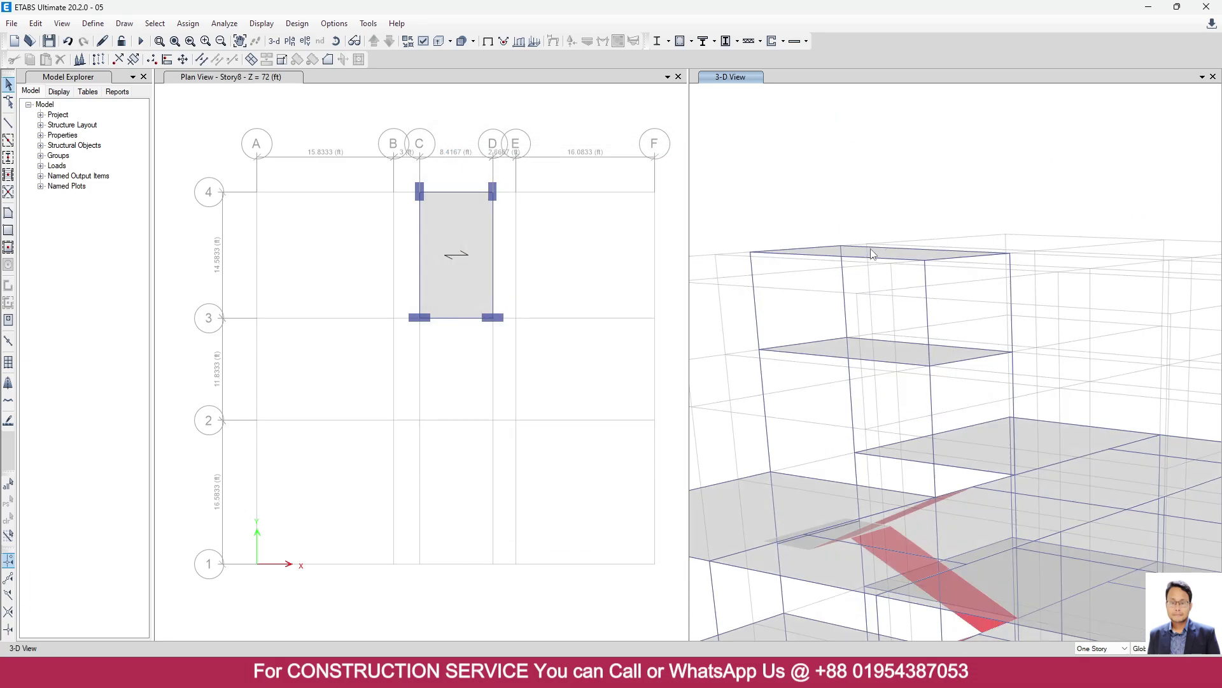
scroll(440, 216, down, 4)
scroll(846, 241, up, 3)
click(847, 272)
scroll(847, 271, up, 3)
right_click(847, 271)
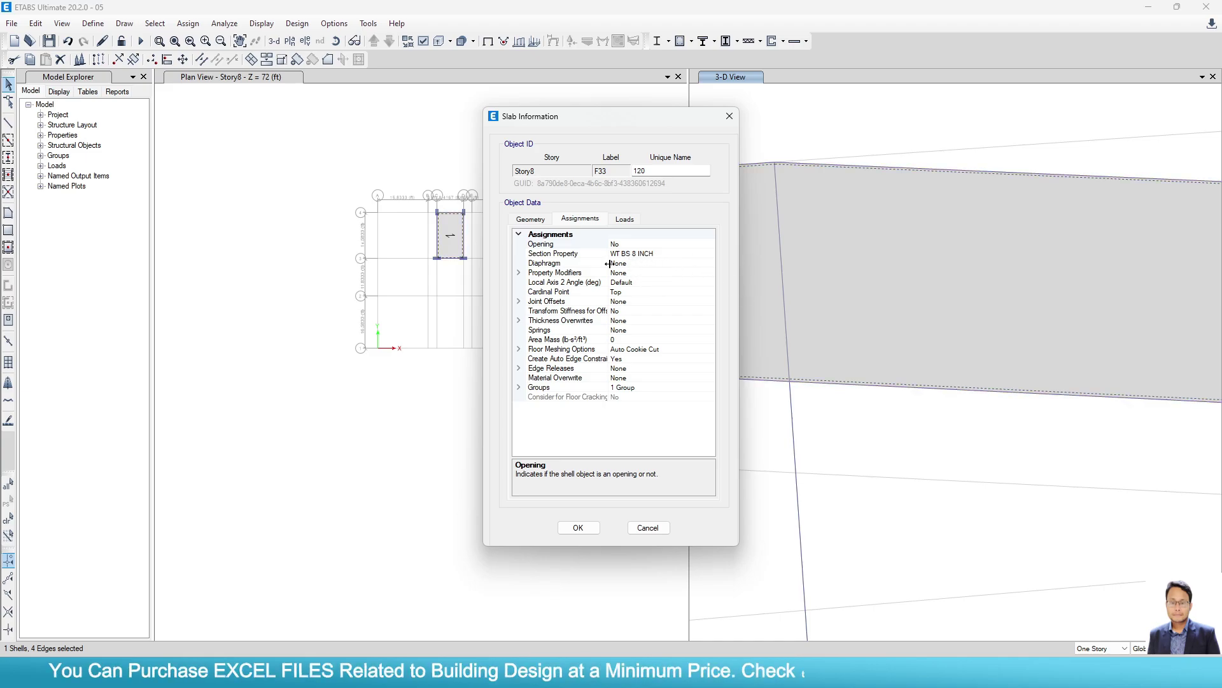
key(Escape)
Select the Story8 stair-core slab F33 in the plan view
scroll(758, 183, down, 3)
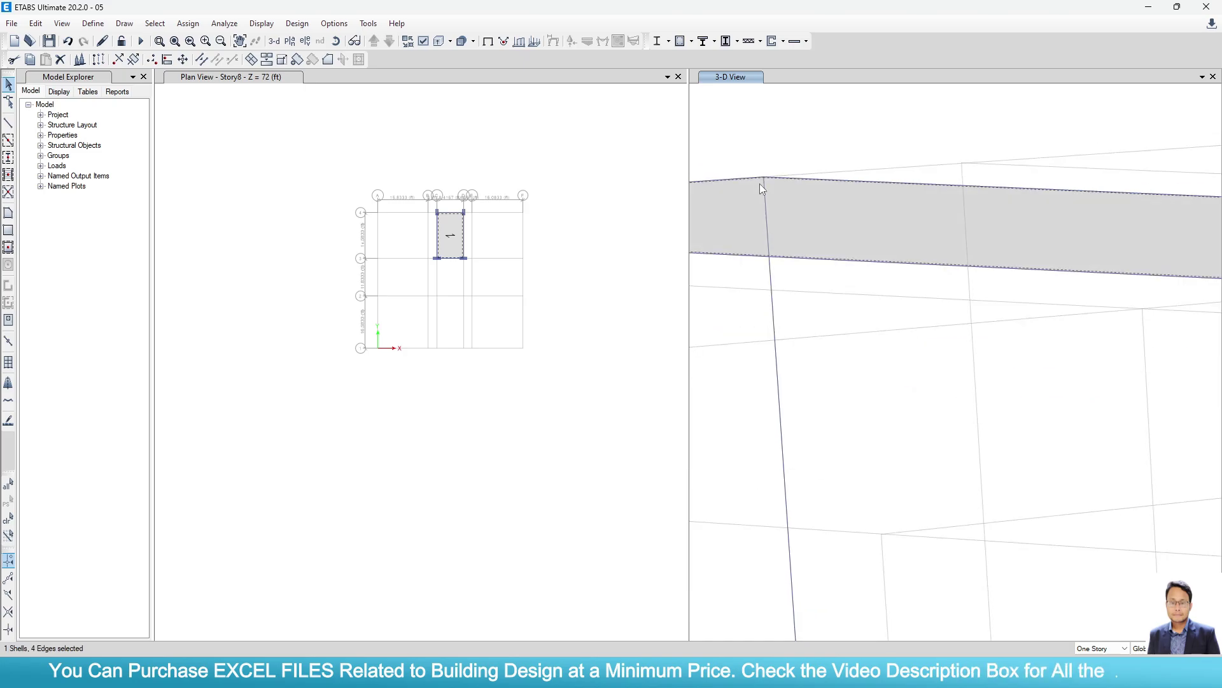
scroll(760, 189, down, 5)
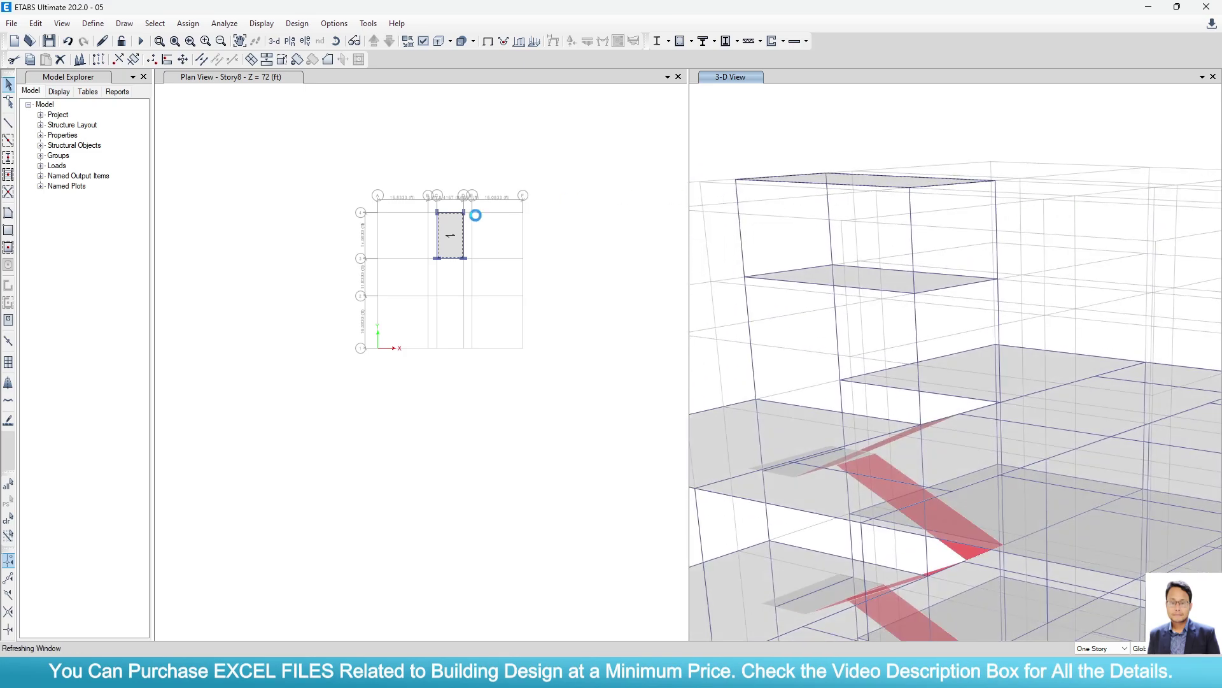
scroll(478, 223, up, 4)
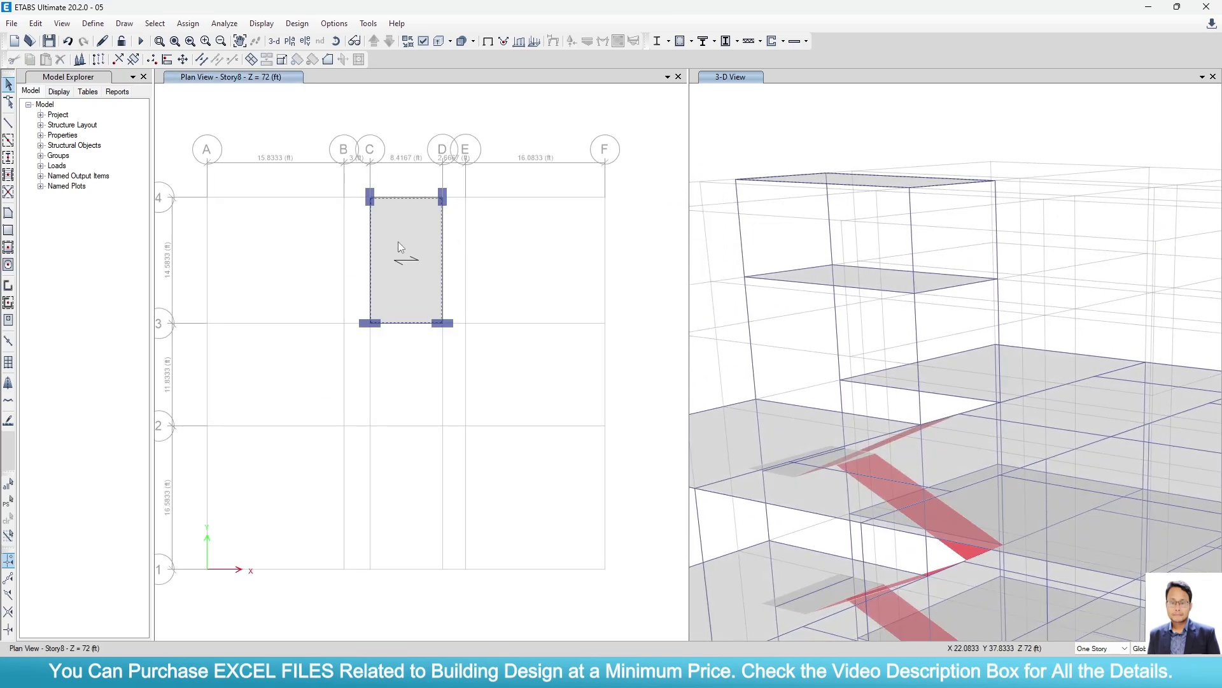
click(399, 246)
click(188, 23)
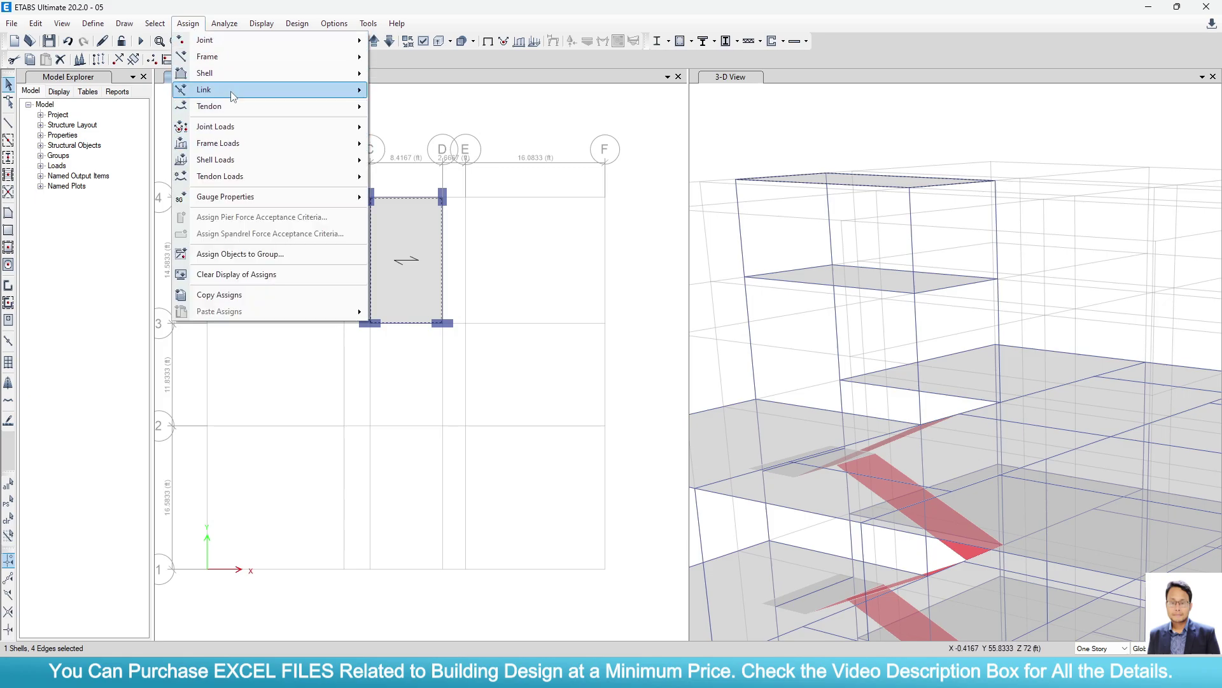
Assign the Slab 6 inch one way section to the selected slab
mouse_move(227, 72)
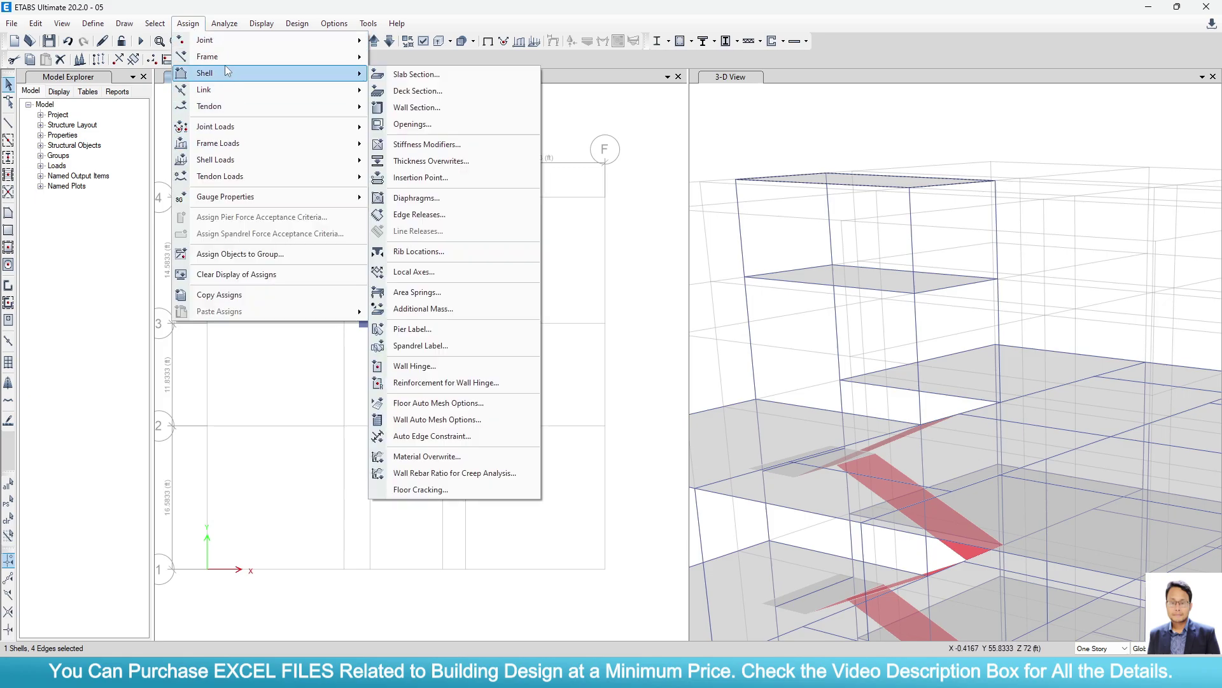
click(426, 83)
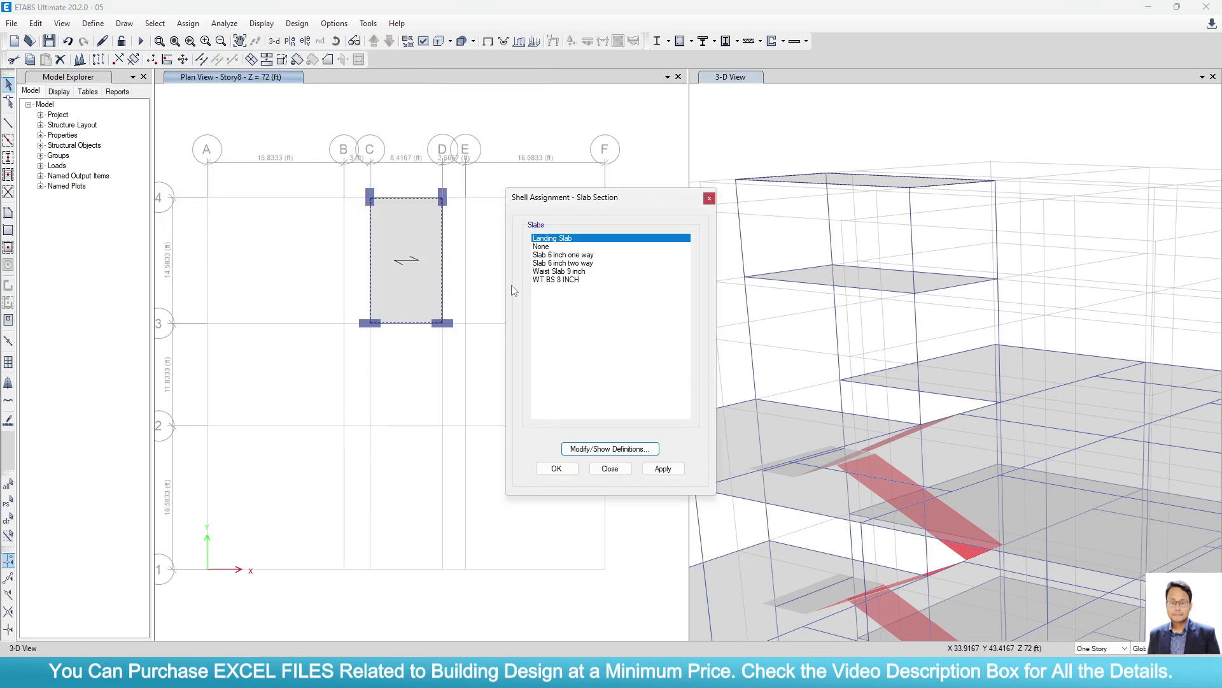
click(586, 263)
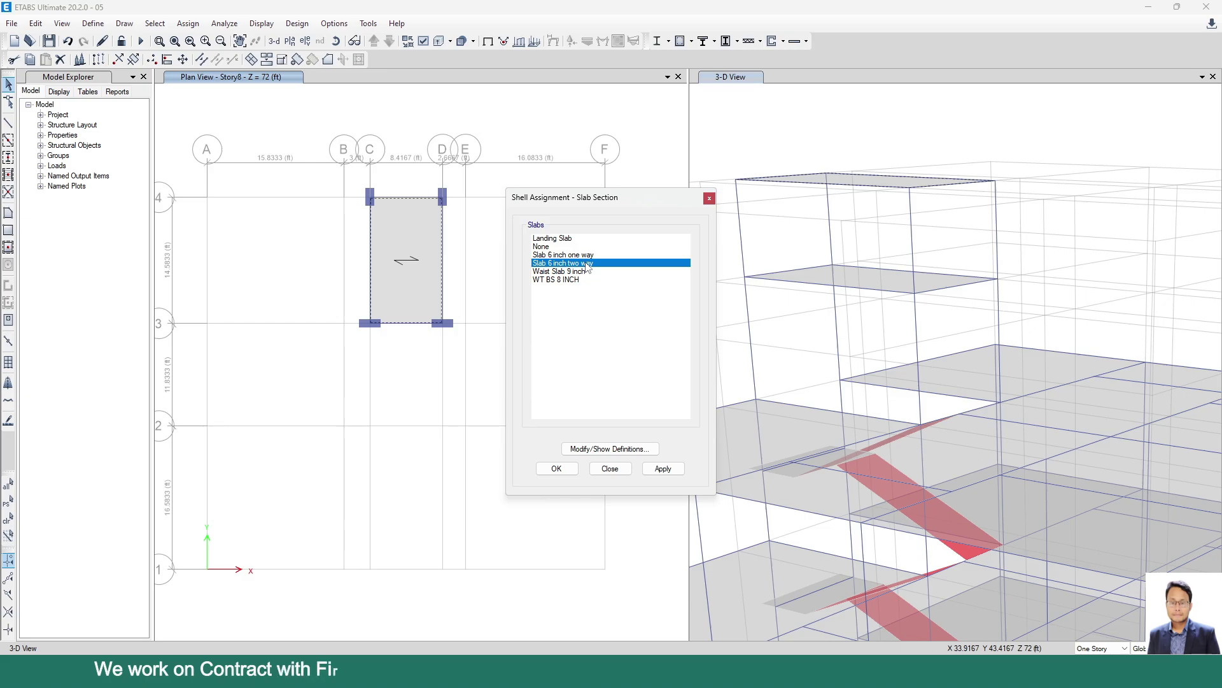
click(573, 255)
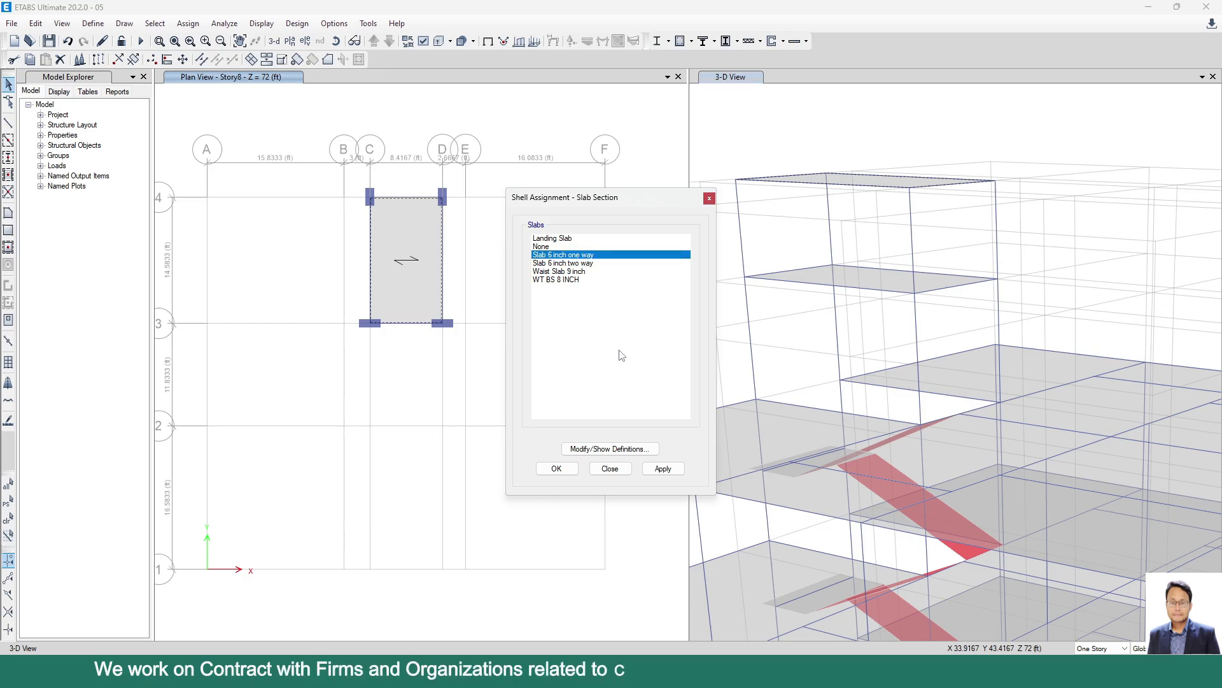
click(662, 469)
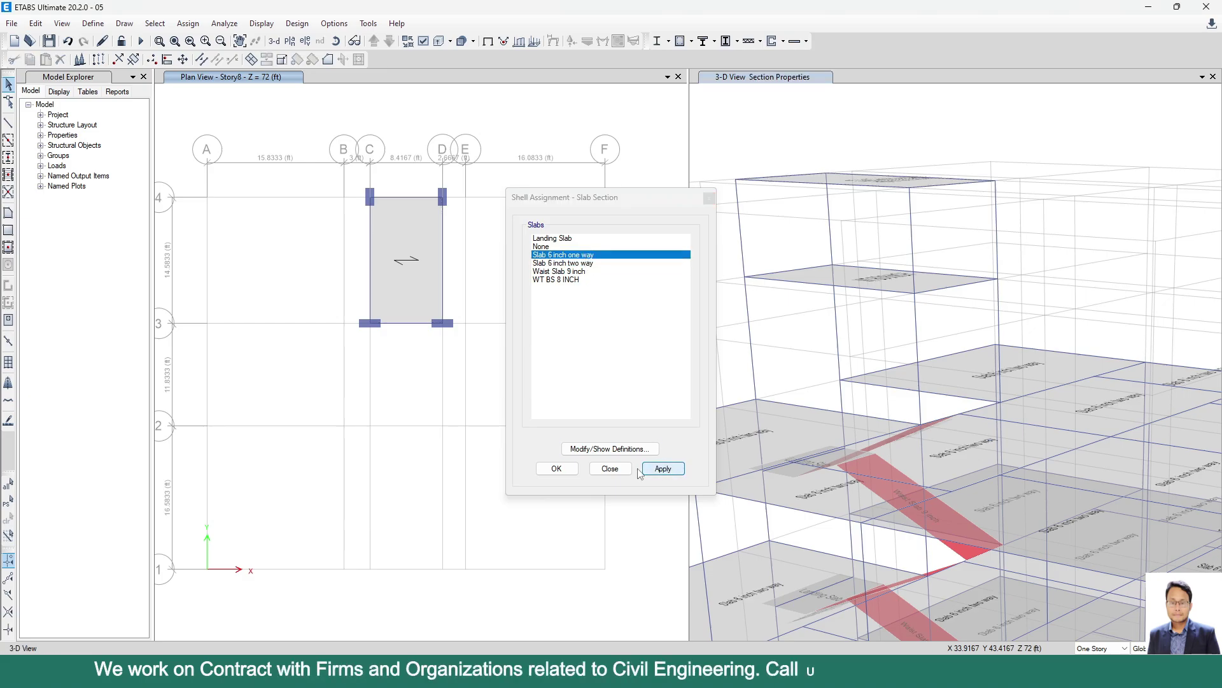
click(557, 469)
Check the Slab Information for the top slab and the slab one storey below
scroll(829, 254, up, 4)
click(827, 316)
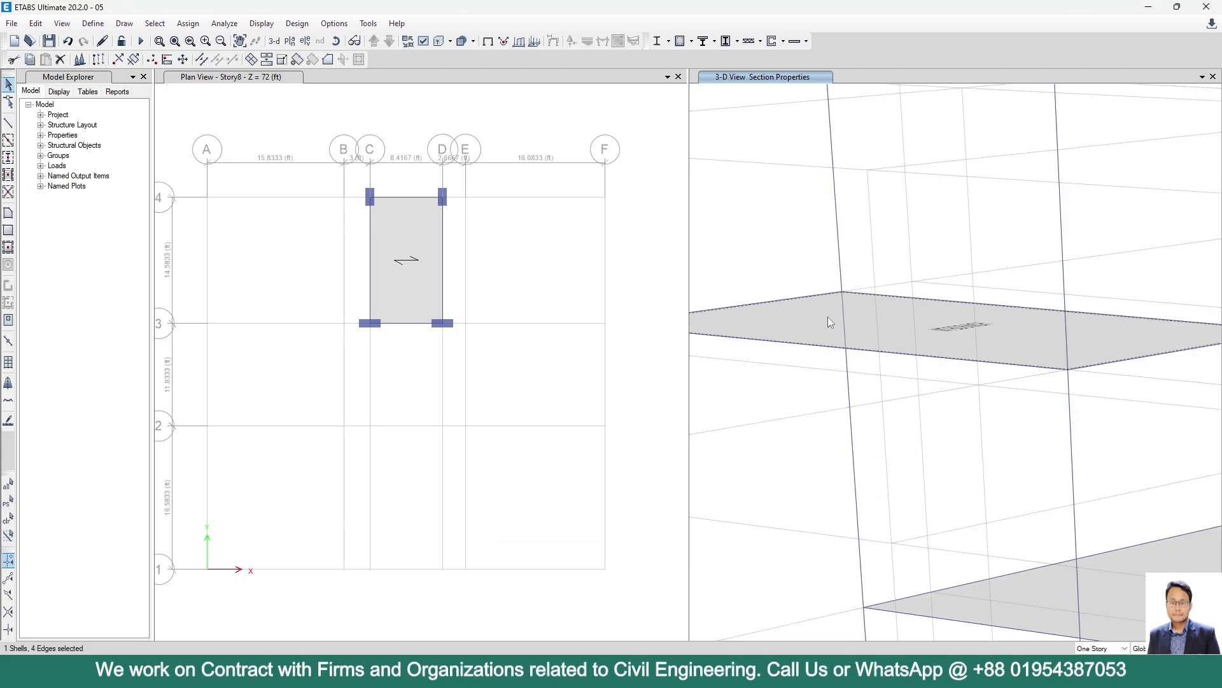
right_click(828, 316)
key(Escape)
scroll(723, 365, down, 3)
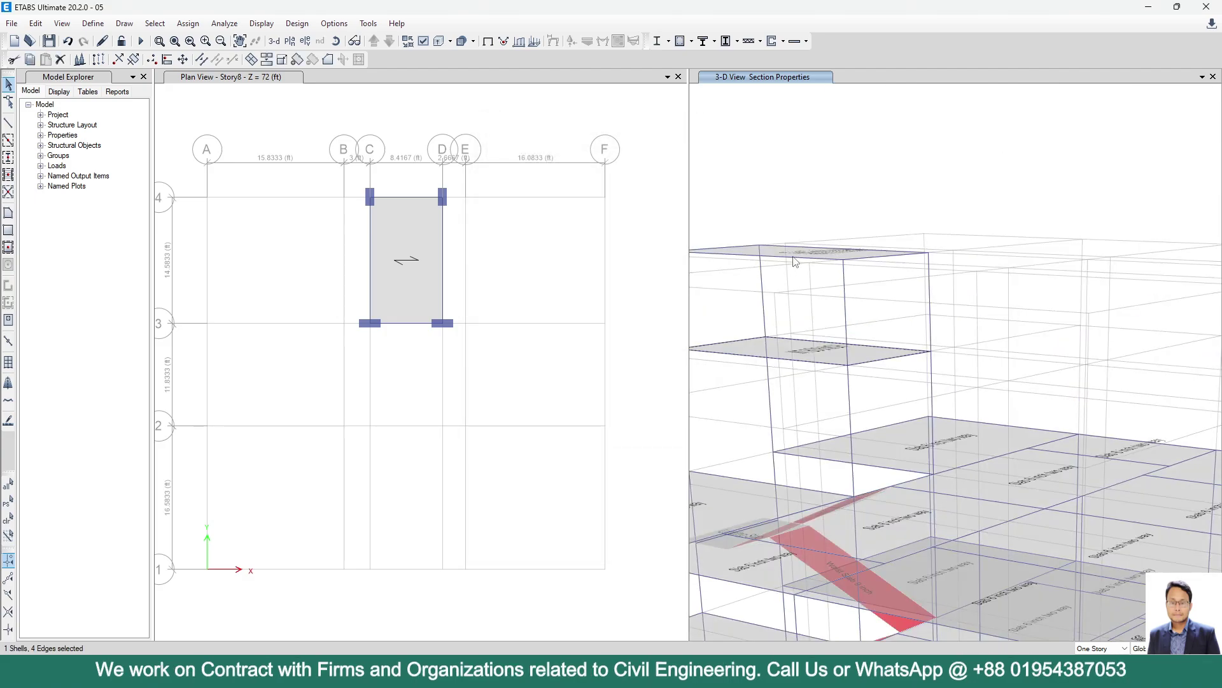
scroll(797, 246, up, 6)
click(798, 245)
right_click(797, 246)
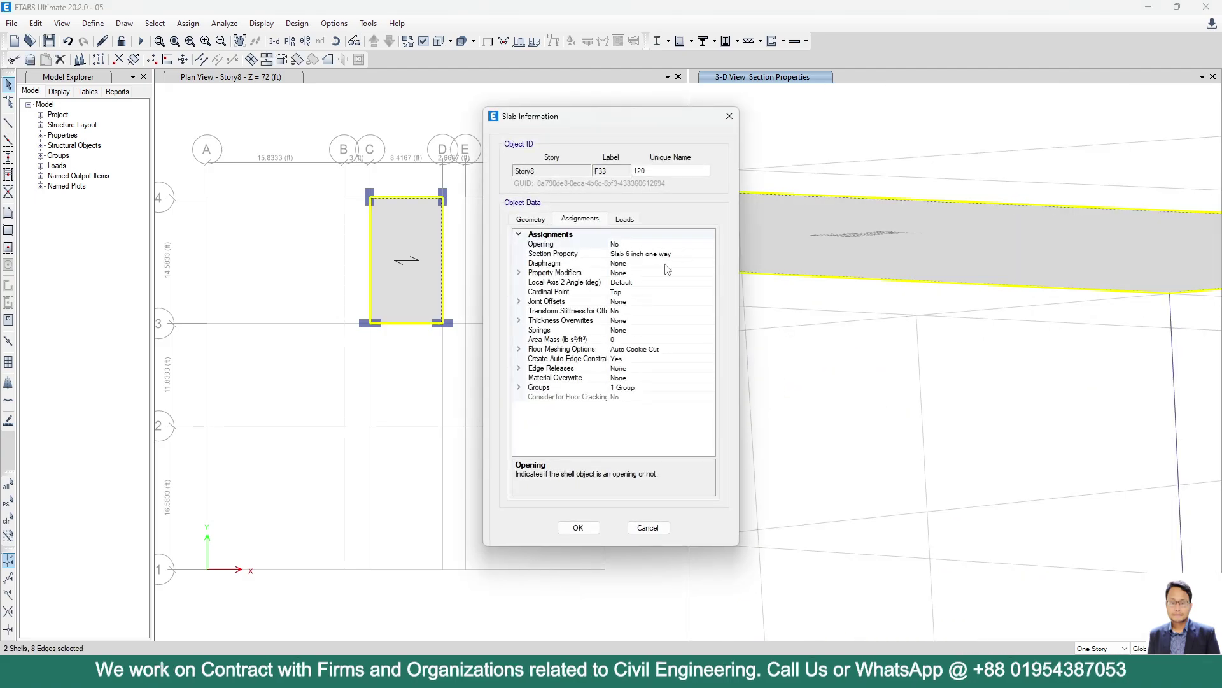
key(Escape)
scroll(750, 250, down, 5)
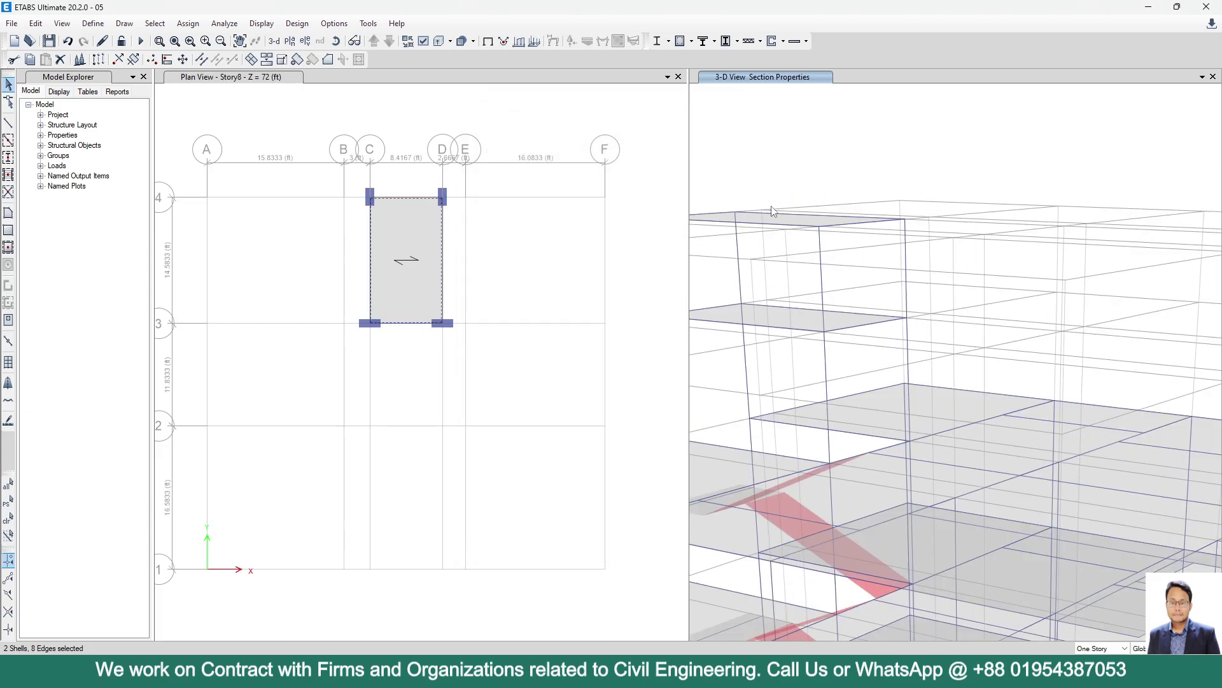
scroll(842, 179, down, 3)
scroll(842, 178, up, 3)
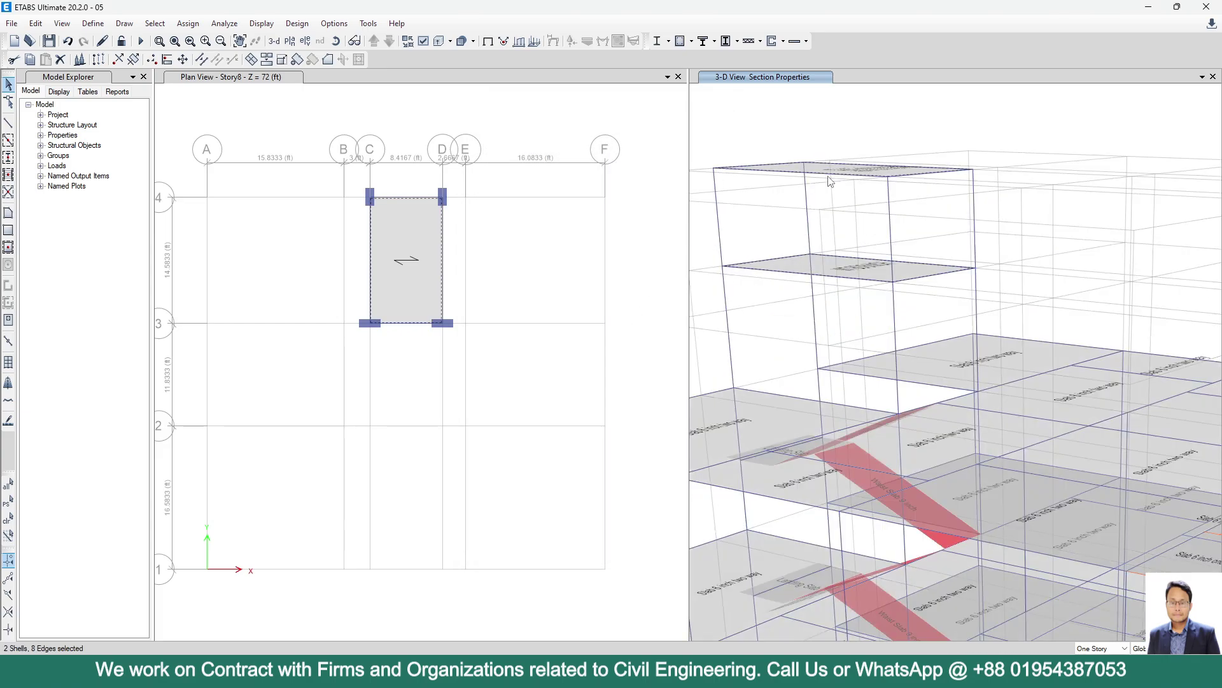
Widen the 3-D view pane beside the Story8 plan and clear the selection
drag(689, 74, 581, 74)
scroll(847, 167, up, 5)
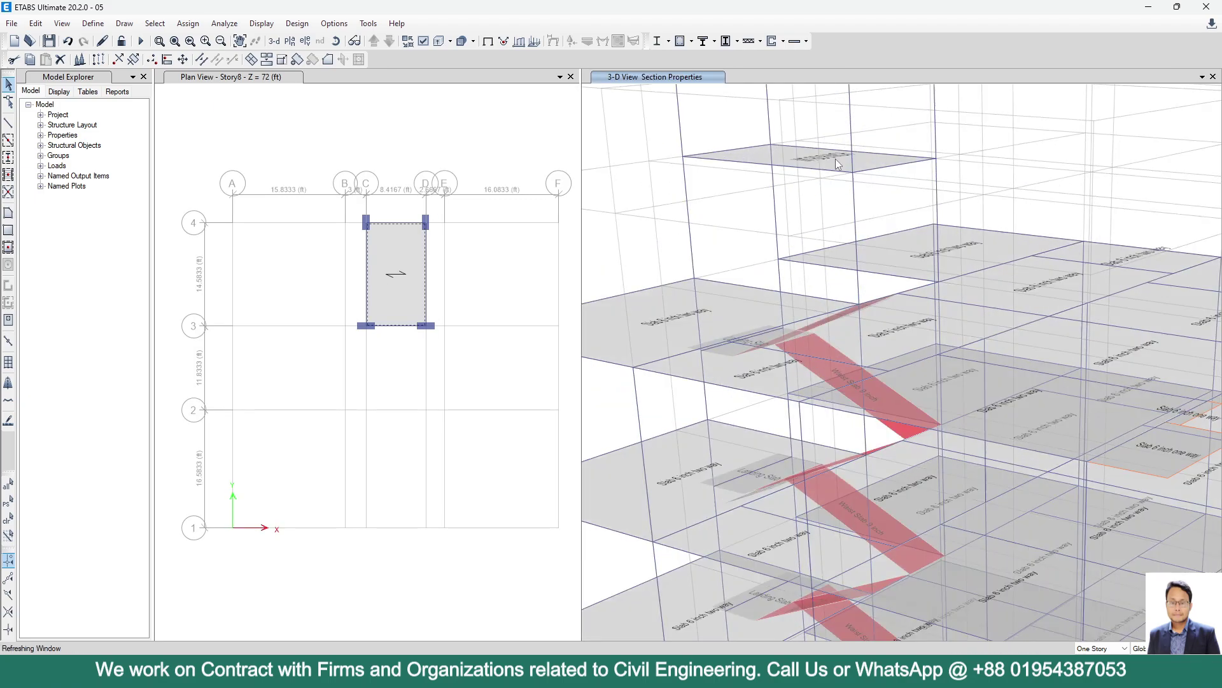
mouse_move(768, 277)
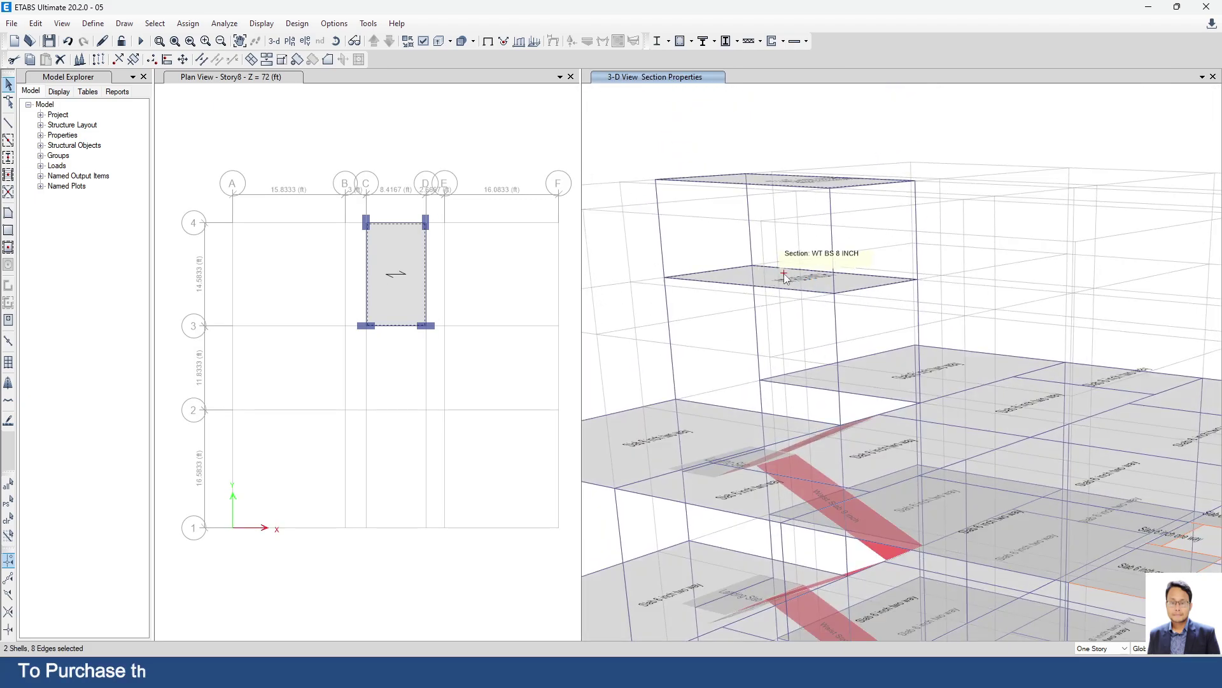
key(ctrl+q)
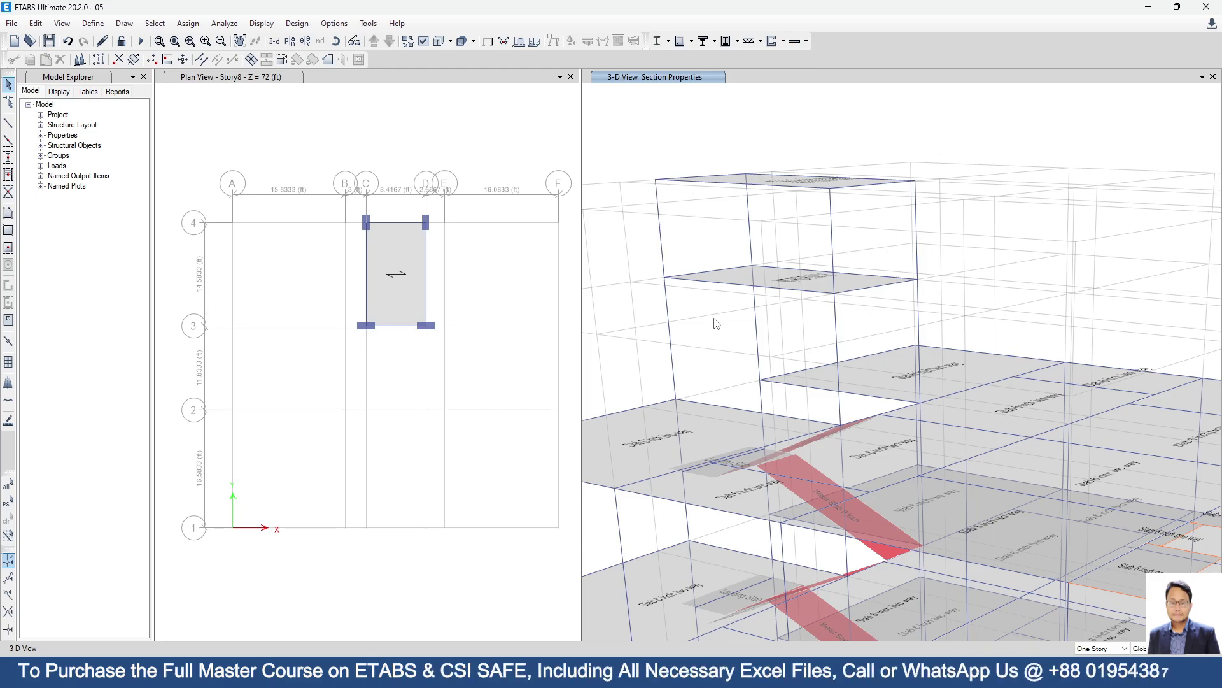
click(93, 24)
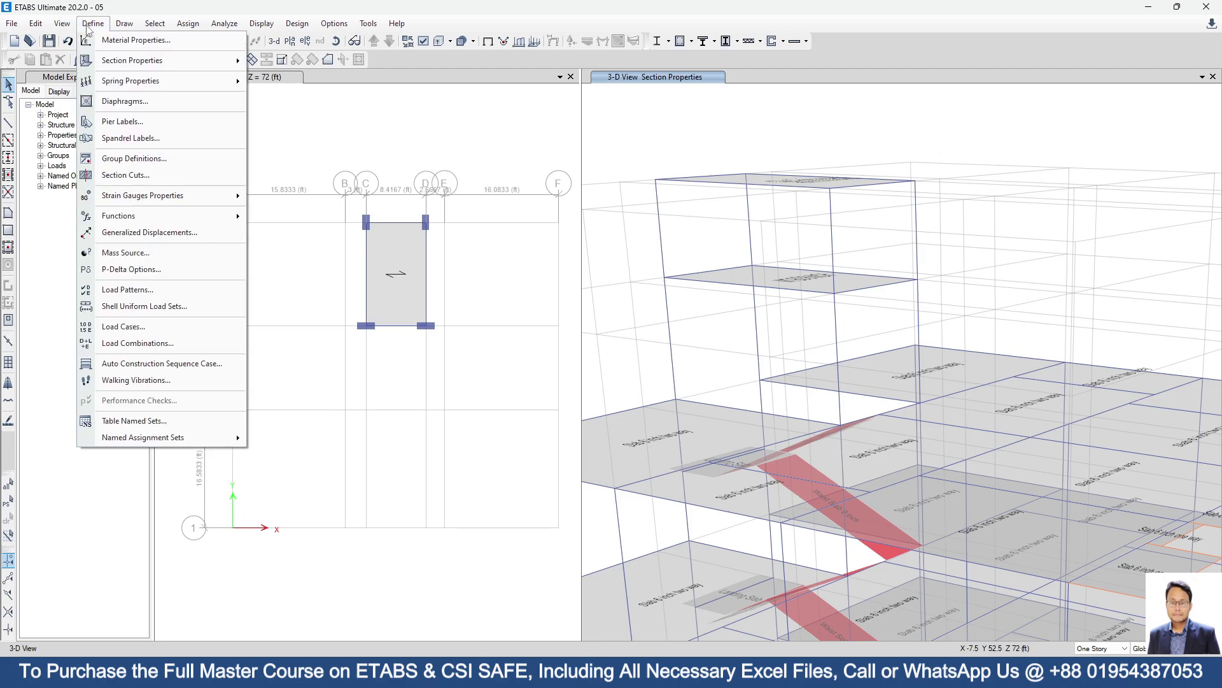
Copy wall section SW 12 as WT SIDE WALL 8 with 8 in thickness
mouse_move(107, 66)
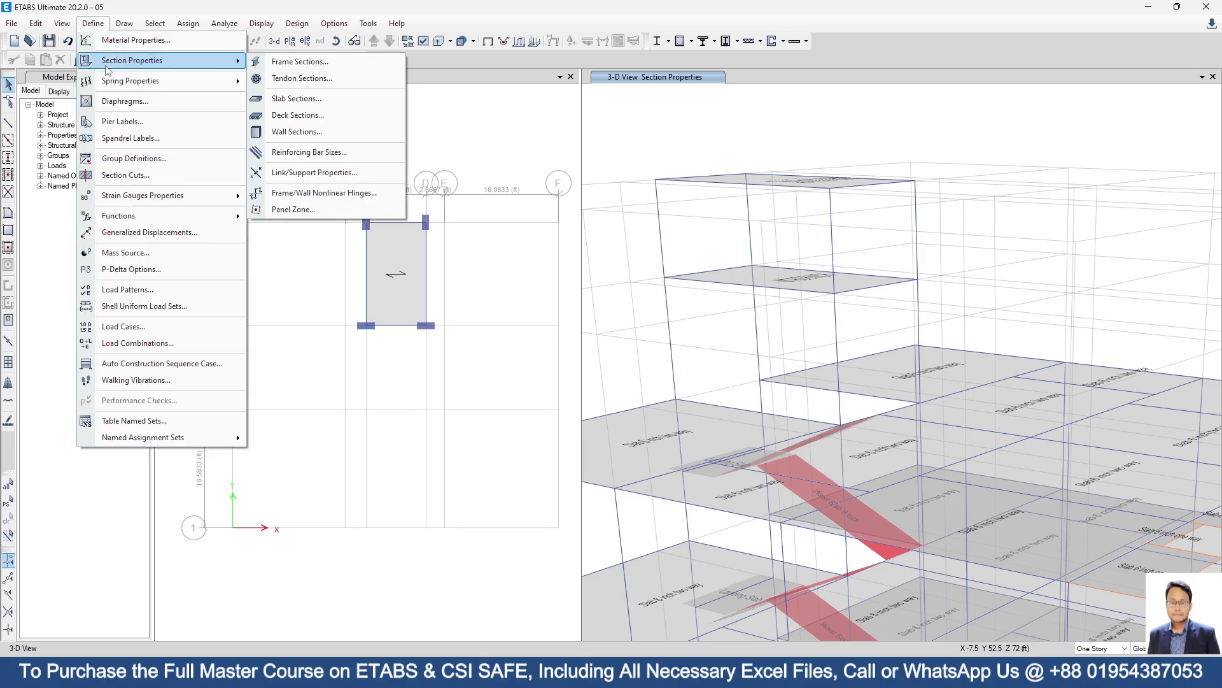
click(309, 133)
click(496, 293)
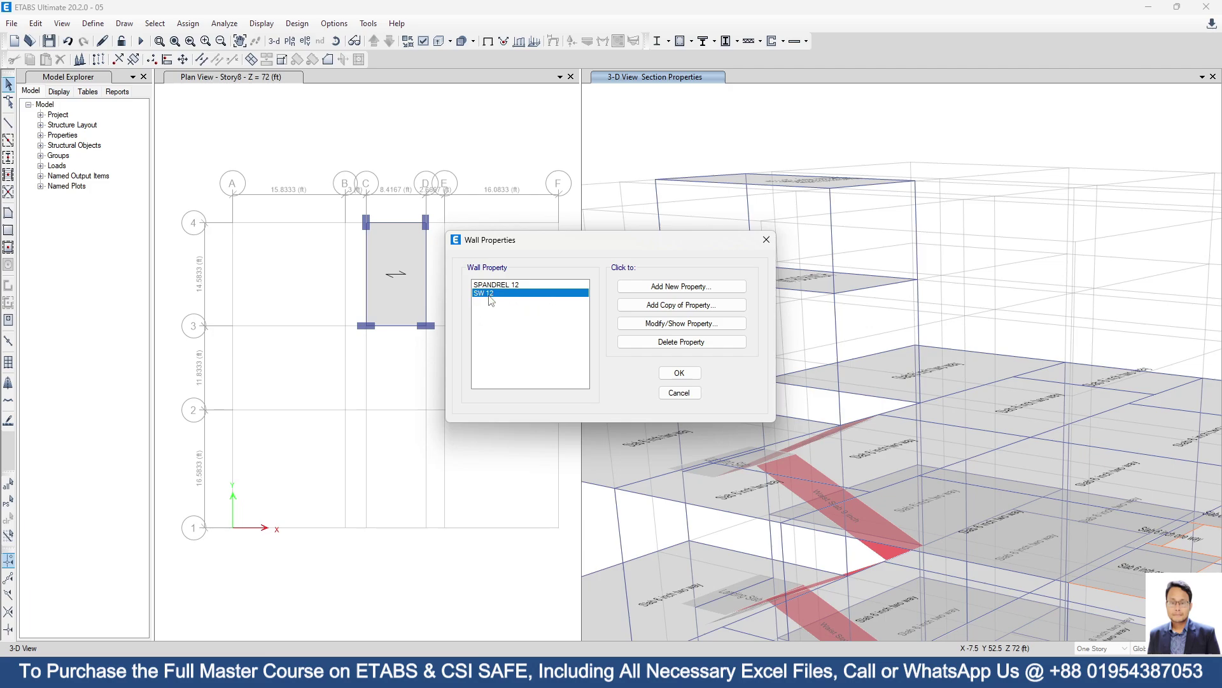
click(672, 306)
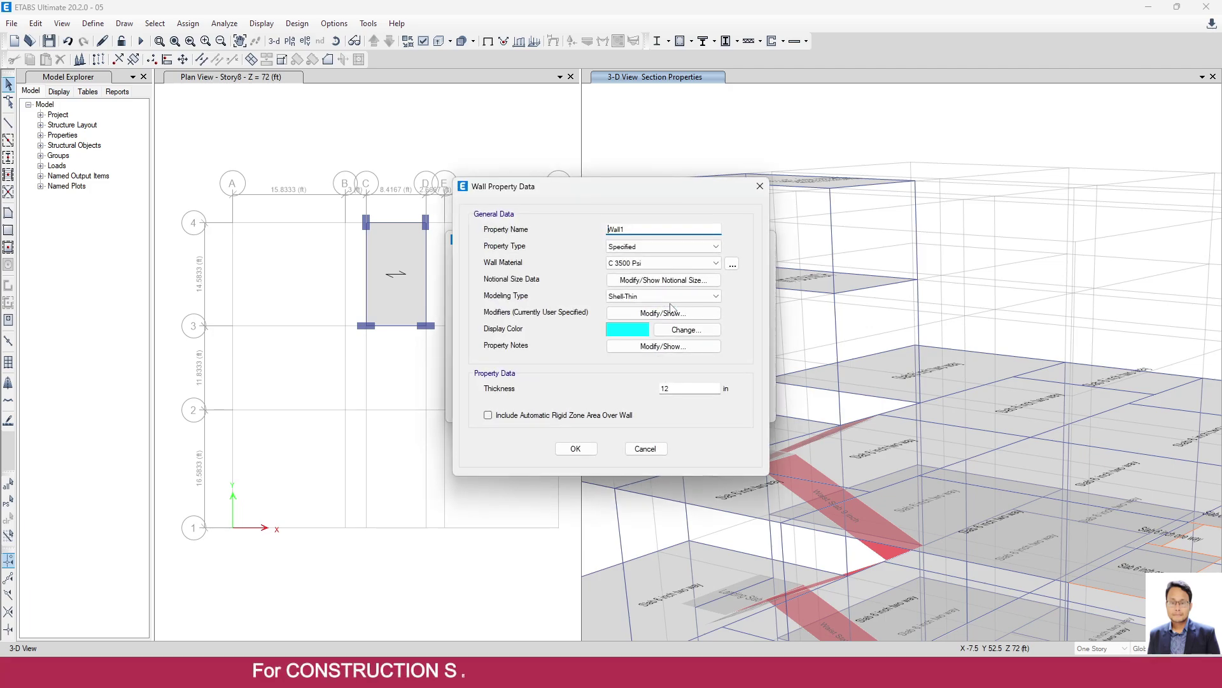
key(BackSpace)
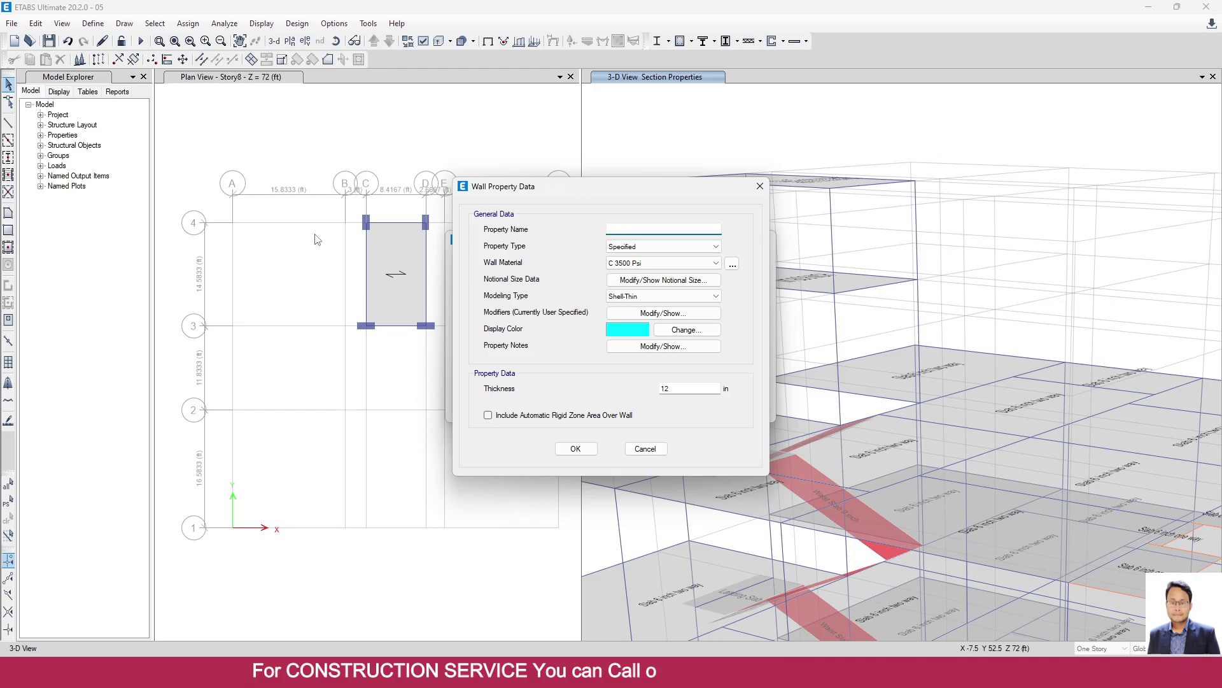
text(WT)
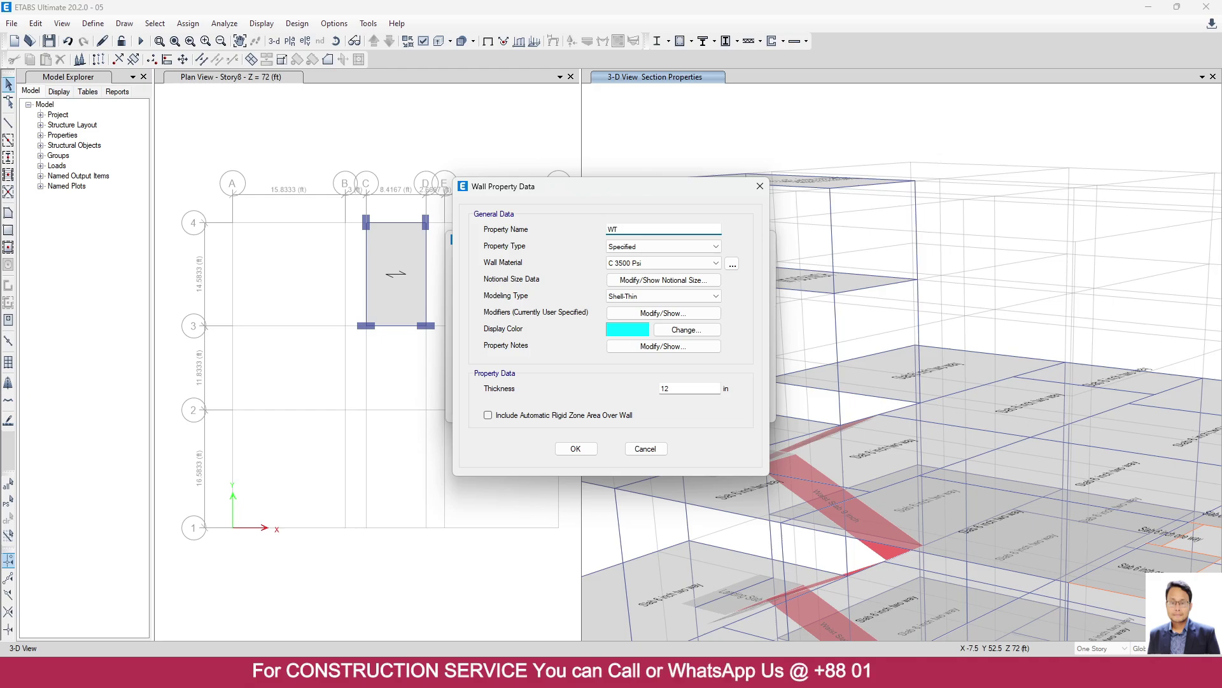
text( SIDE WALL 8)
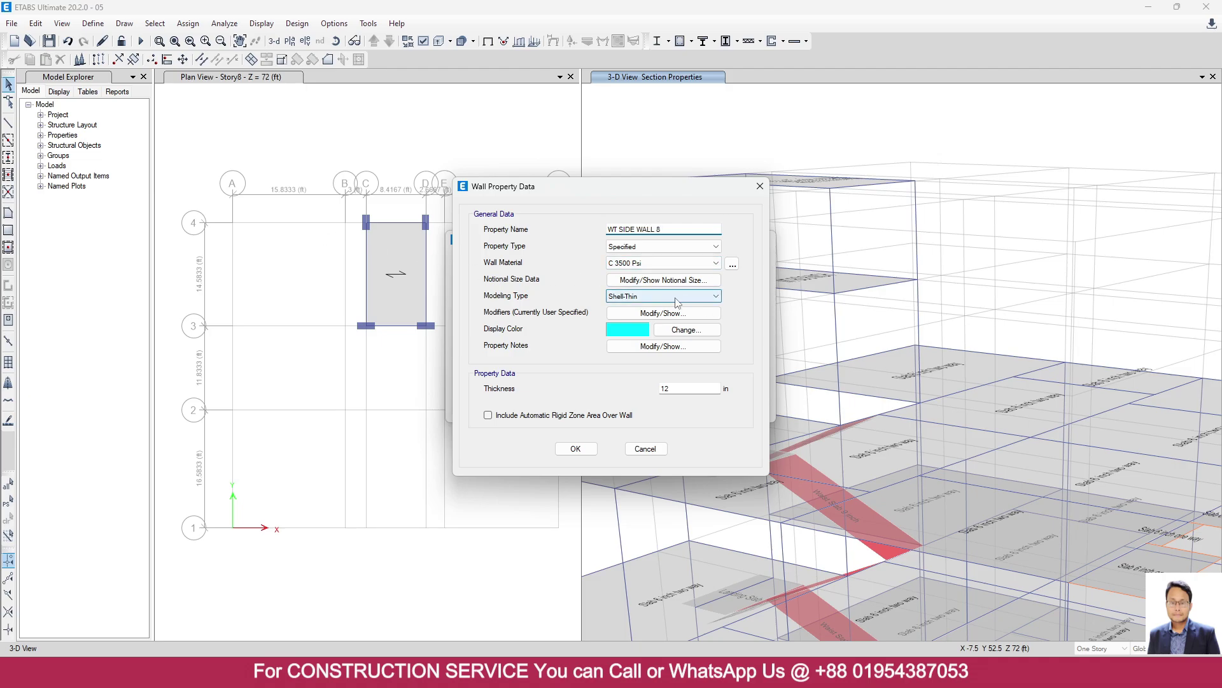
click(680, 313)
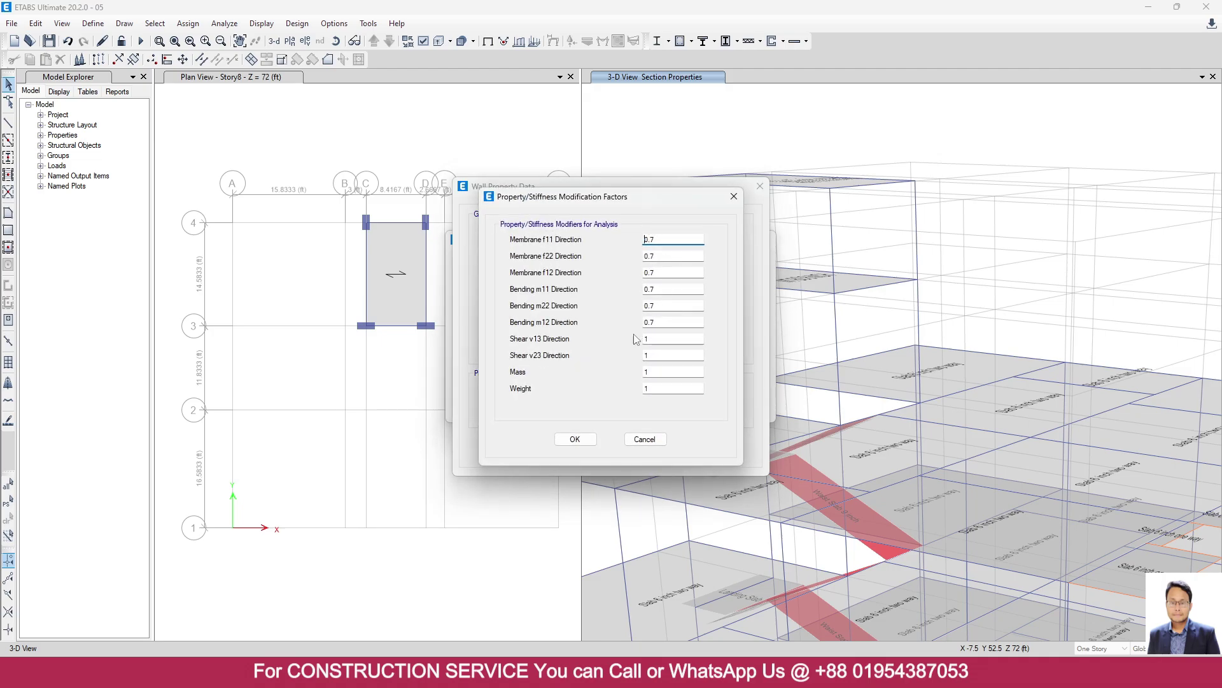
click(575, 438)
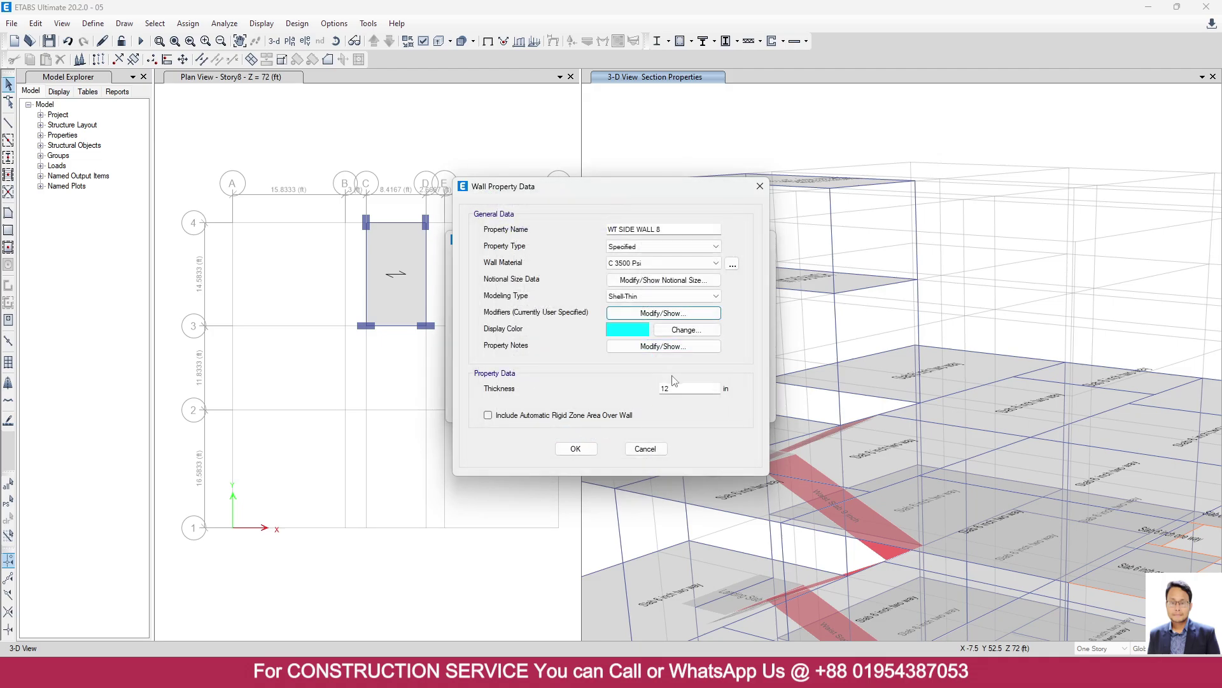
double_click(684, 389)
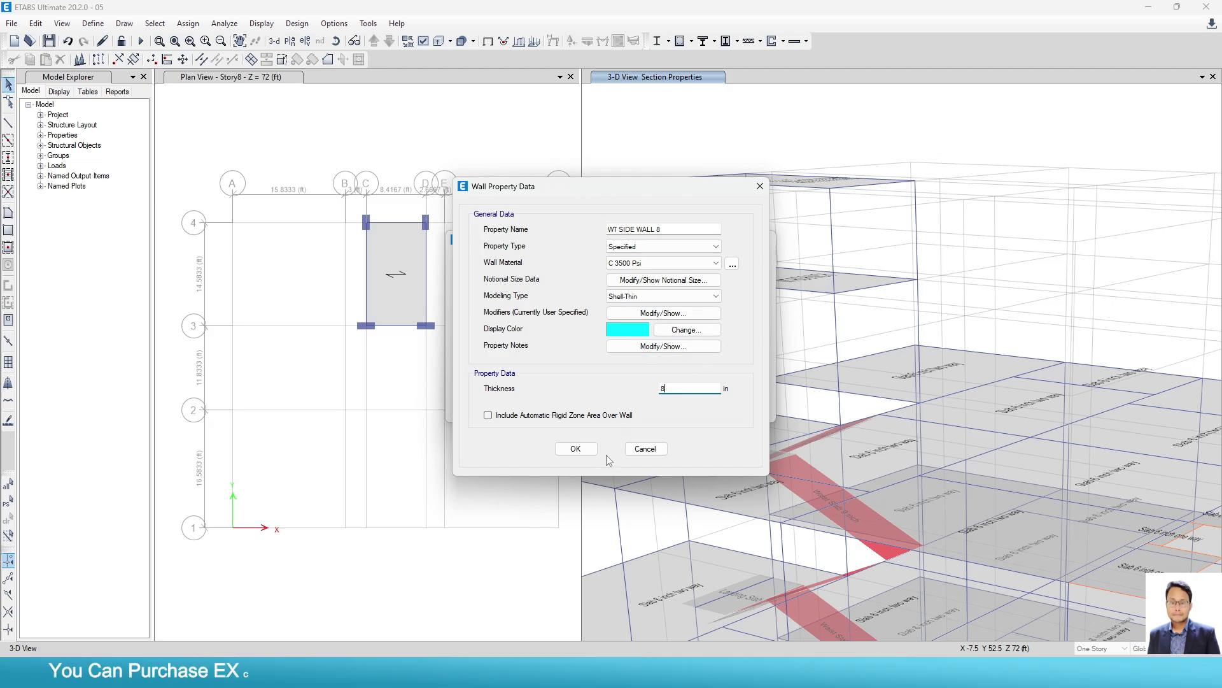
click(575, 449)
click(675, 374)
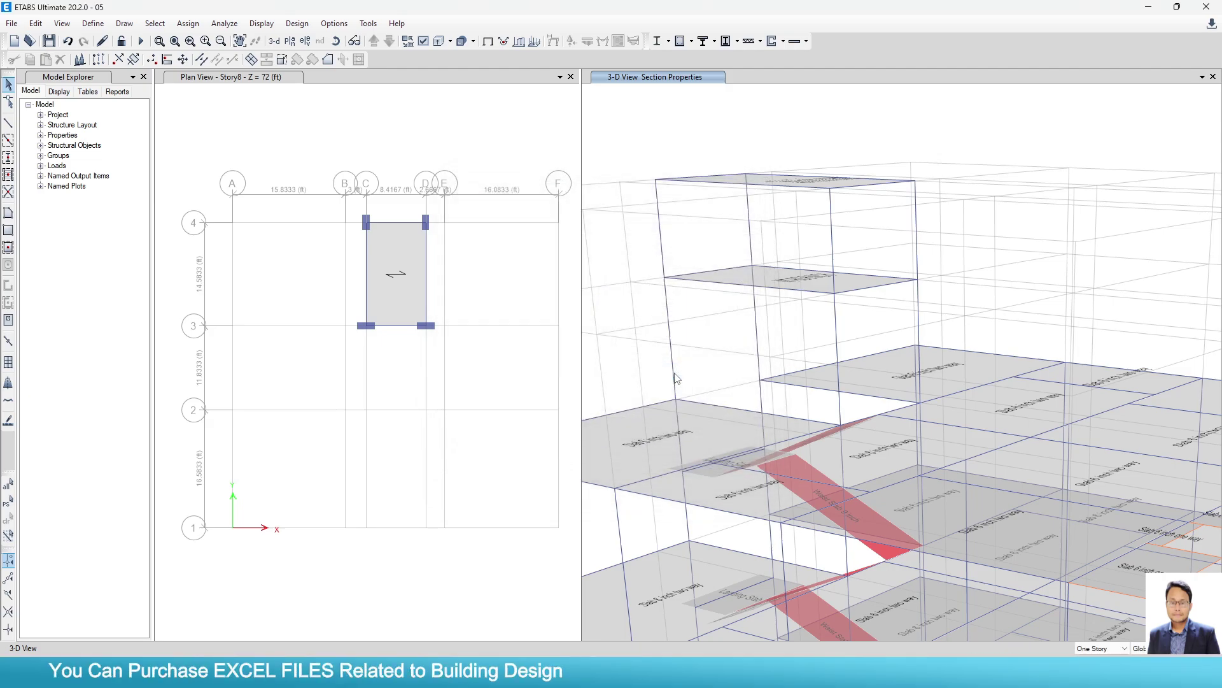
Start Draw Walls in the Story8 plan with WT SIDE WALL 8 and Auto Pier/Spandrel Yes
click(264, 131)
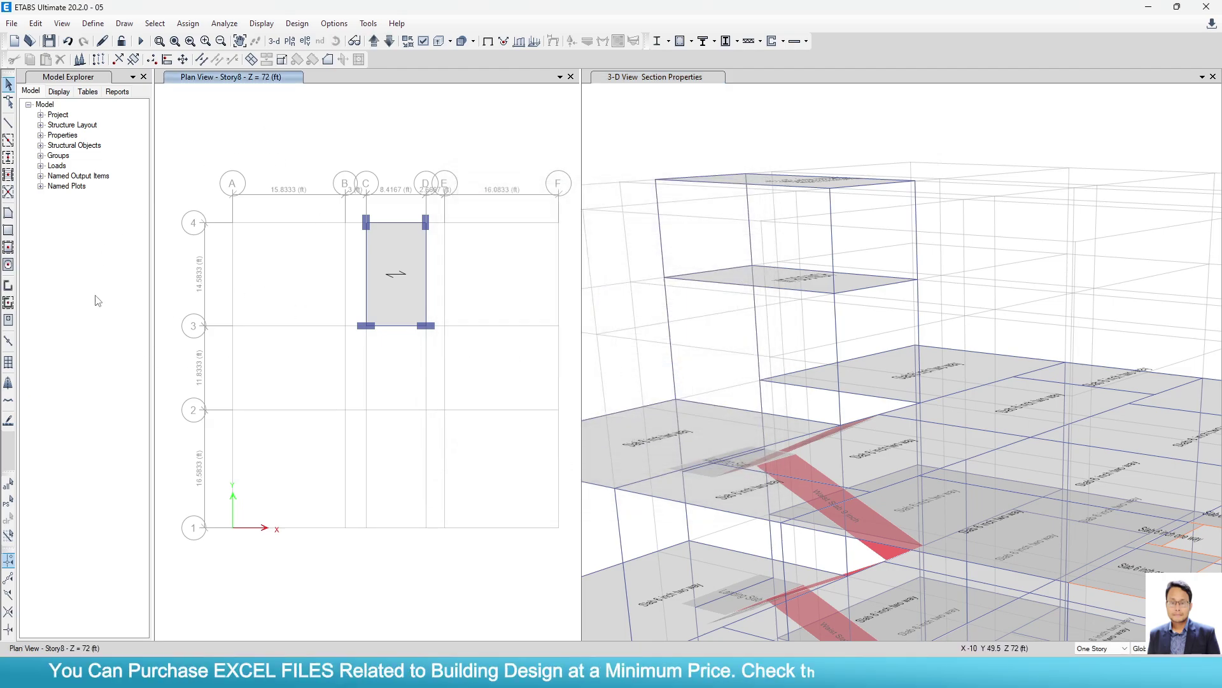
click(9, 287)
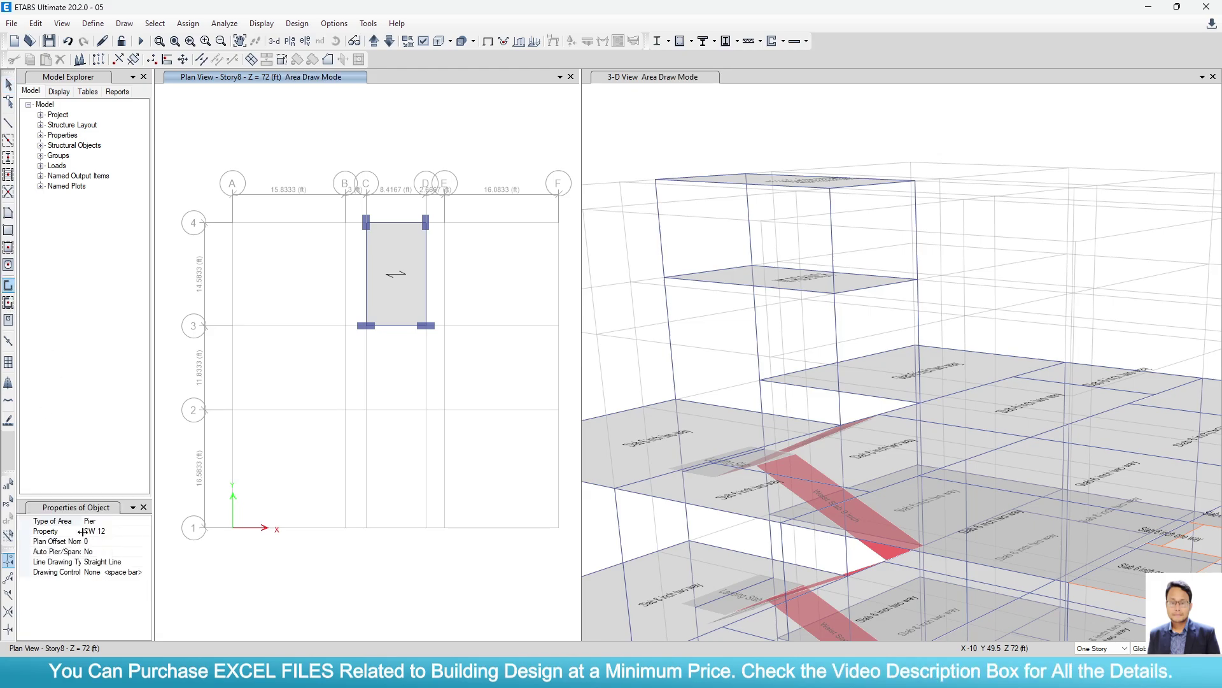
click(101, 531)
click(145, 531)
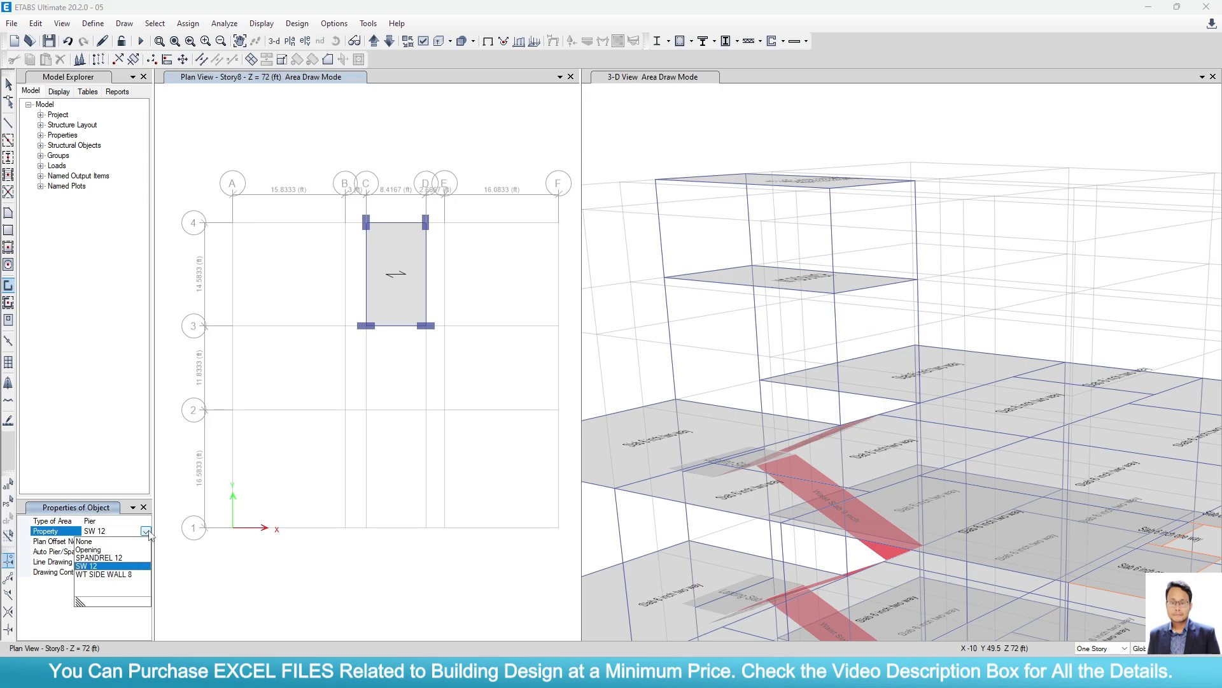
click(115, 574)
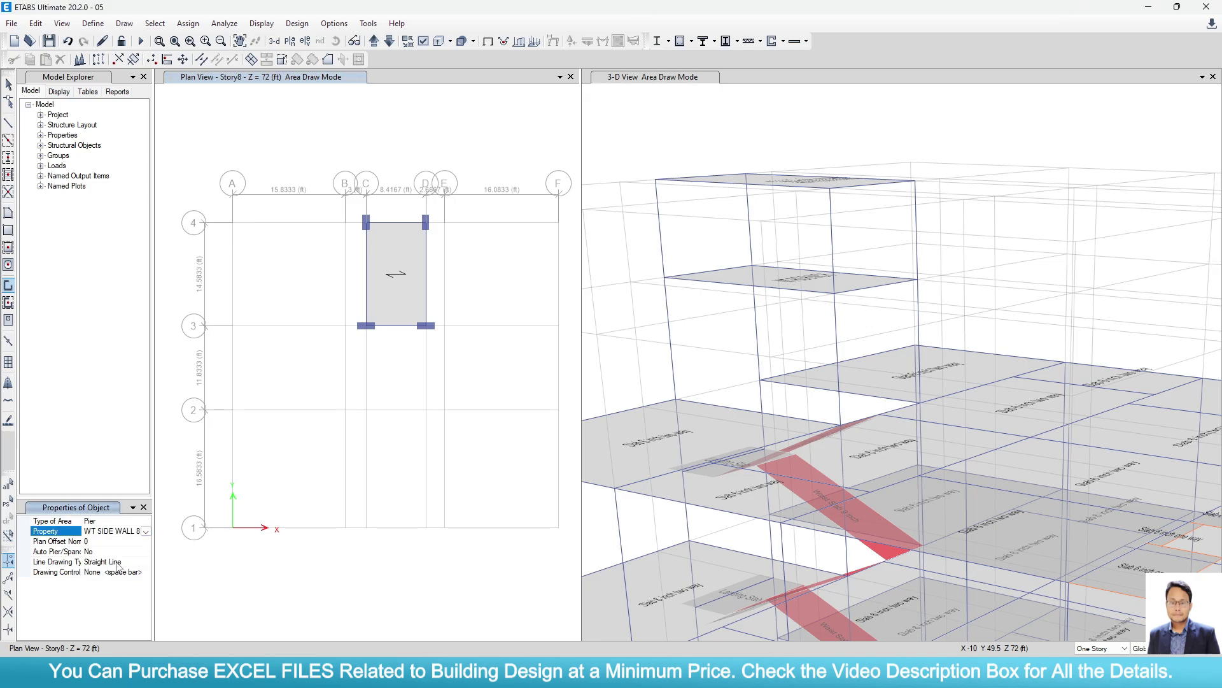
click(112, 550)
click(146, 551)
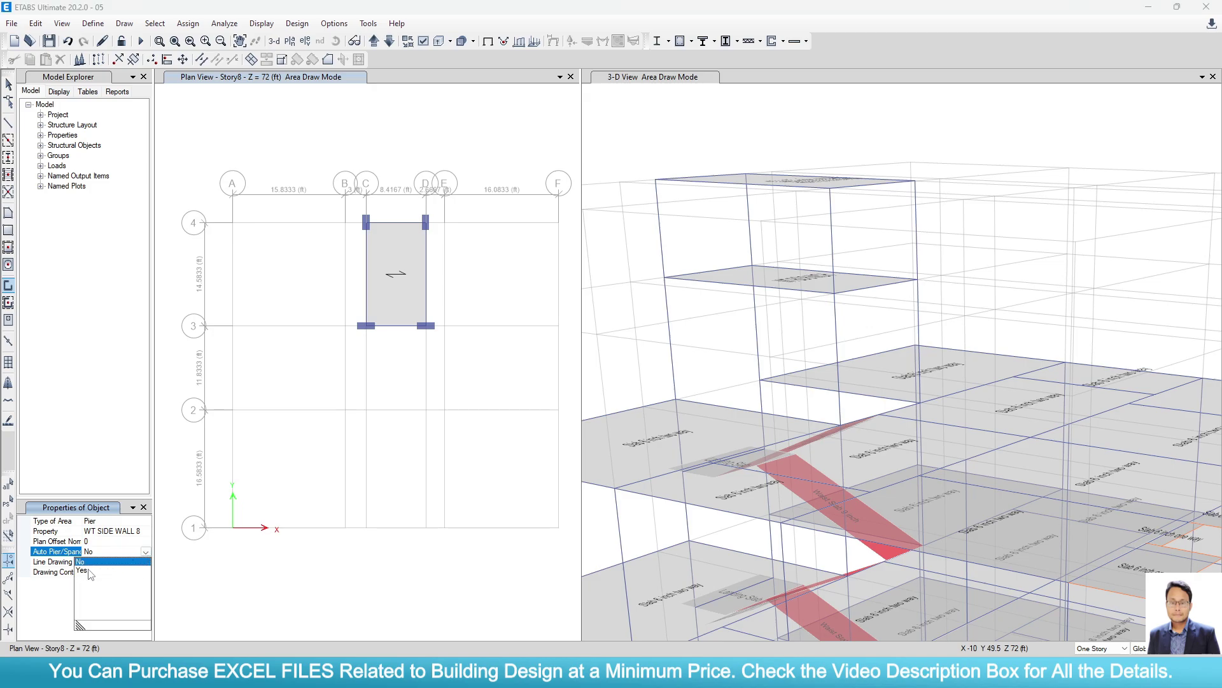
click(83, 571)
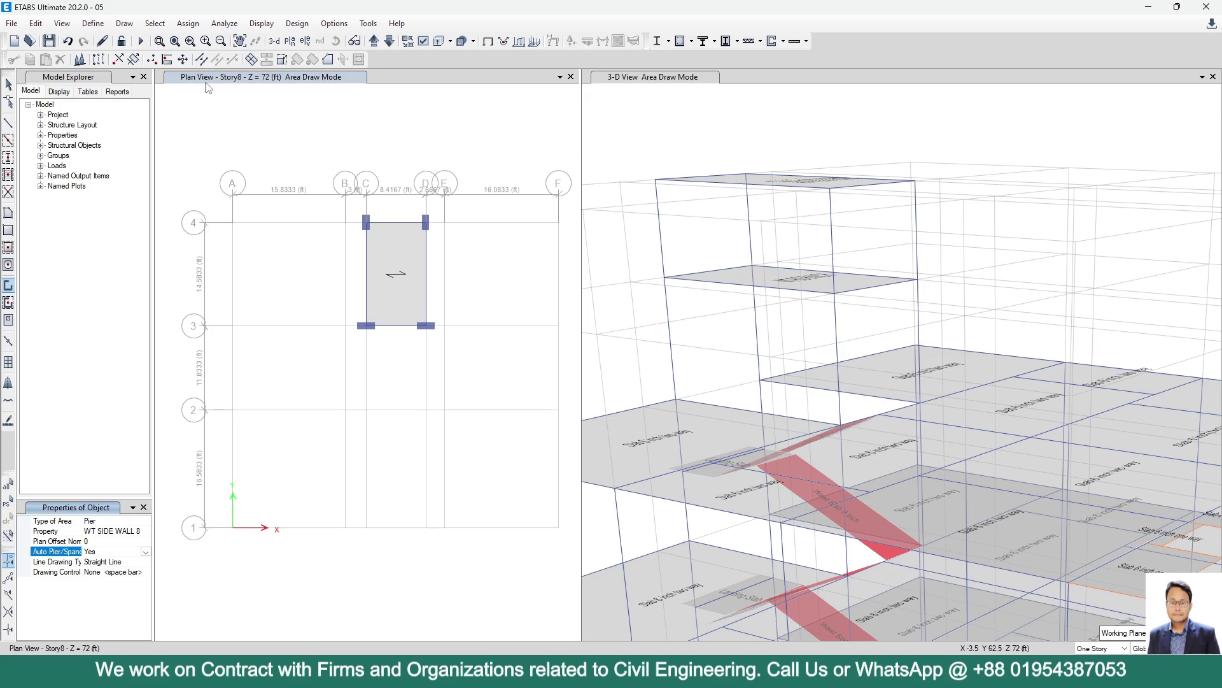
Draw the Story8 walls from C4 to C3, D3, D4 and back to C4
click(390, 41)
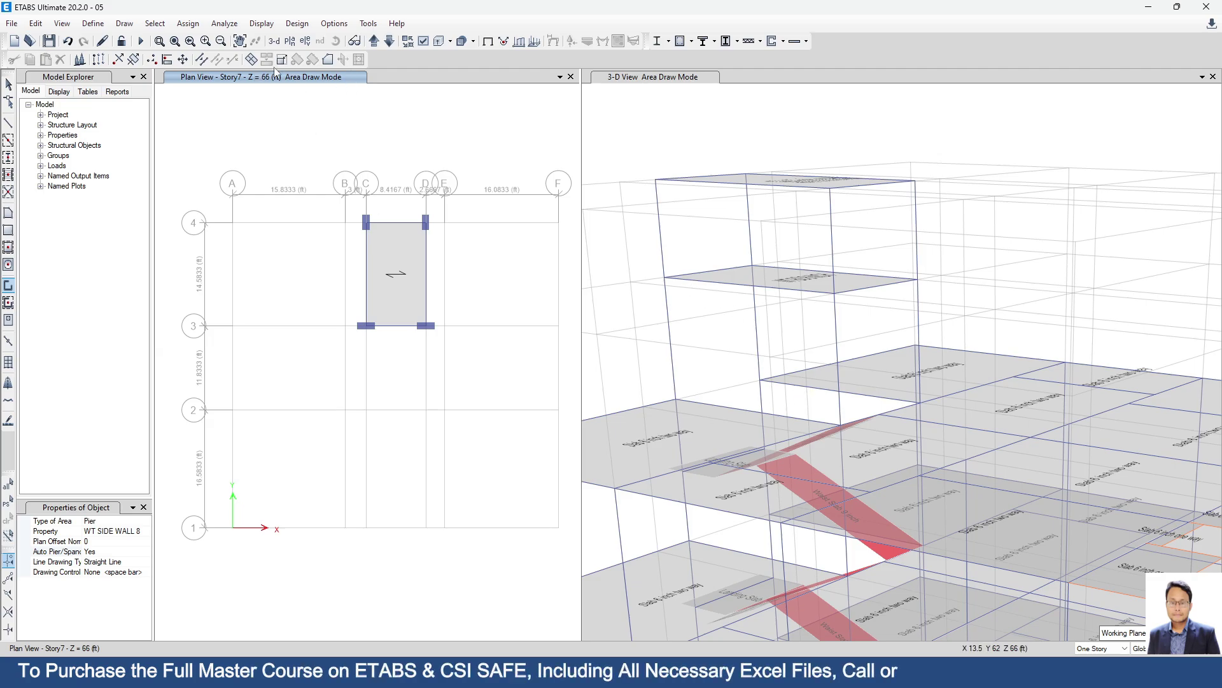
click(373, 41)
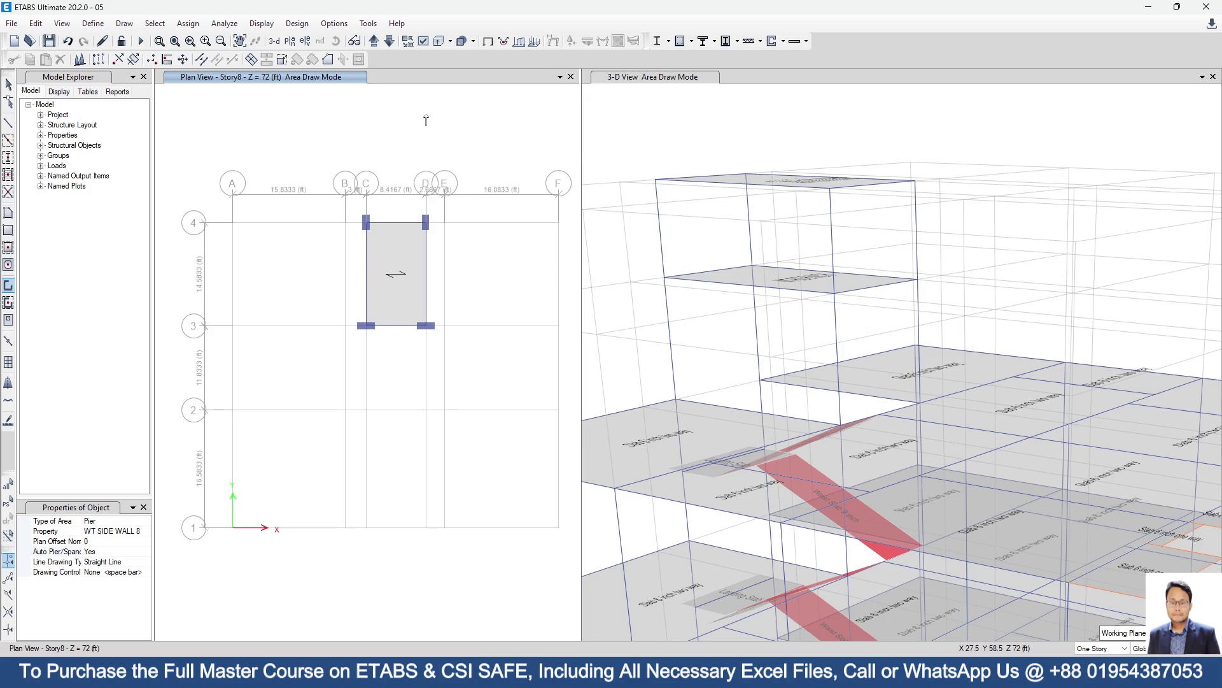
scroll(371, 251, up, 3)
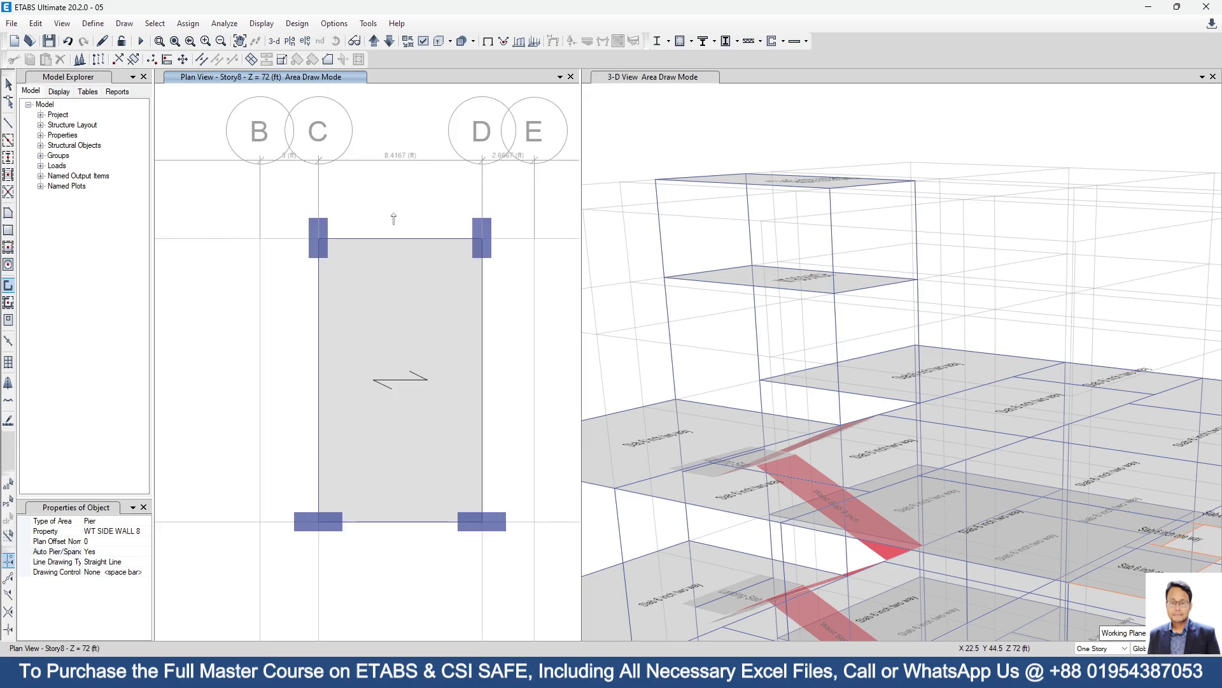
click(323, 242)
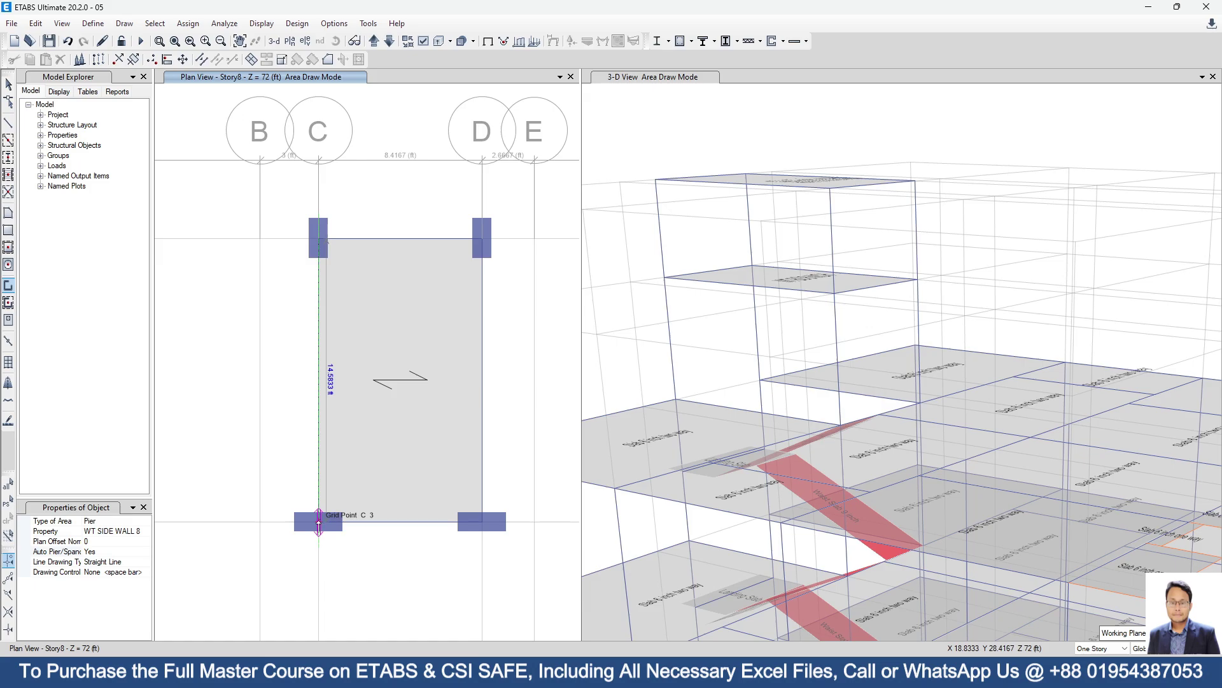
click(319, 522)
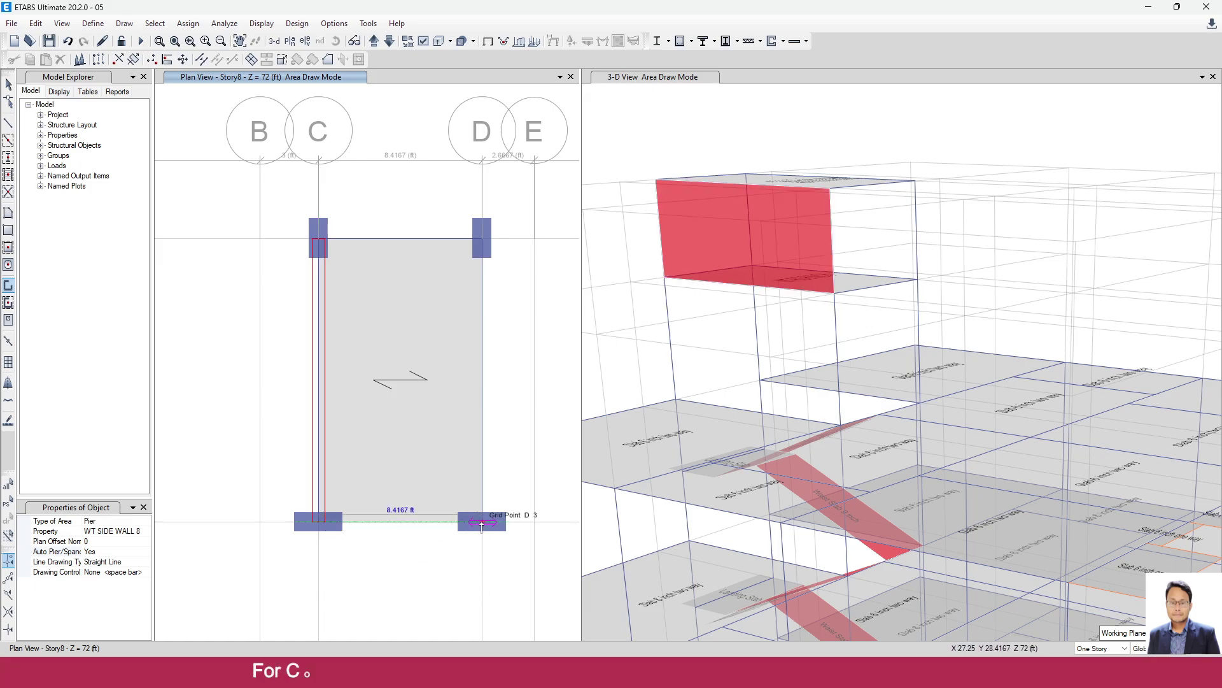
click(482, 522)
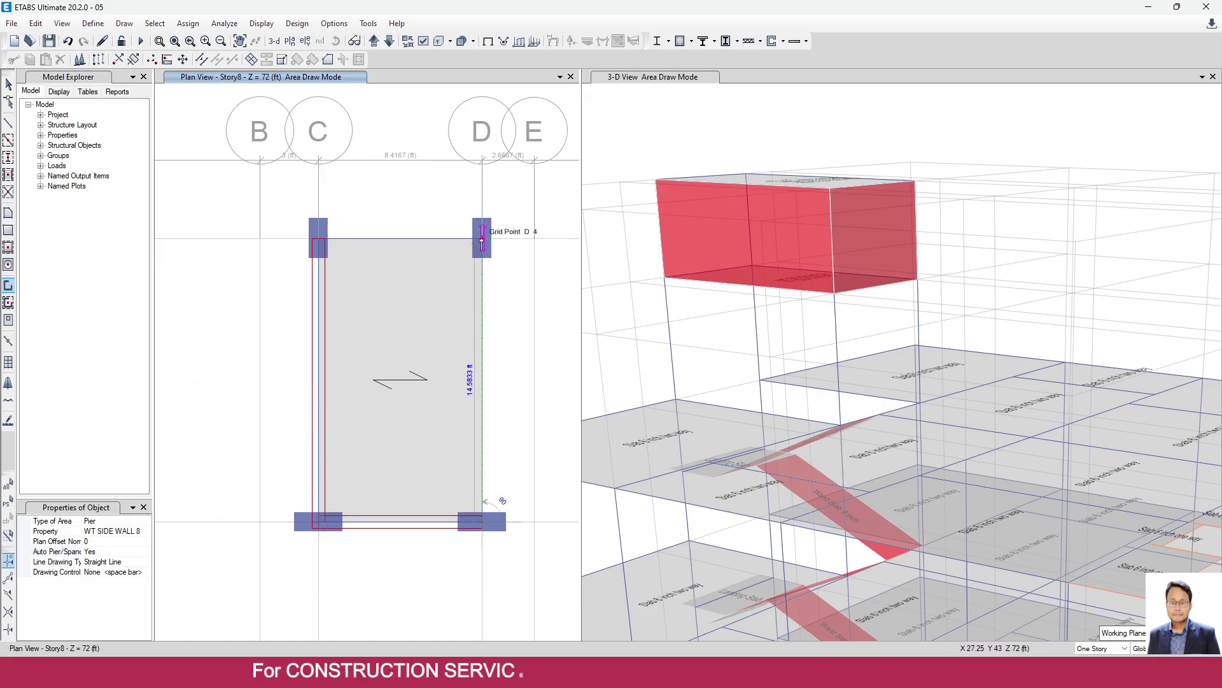
click(482, 242)
click(322, 244)
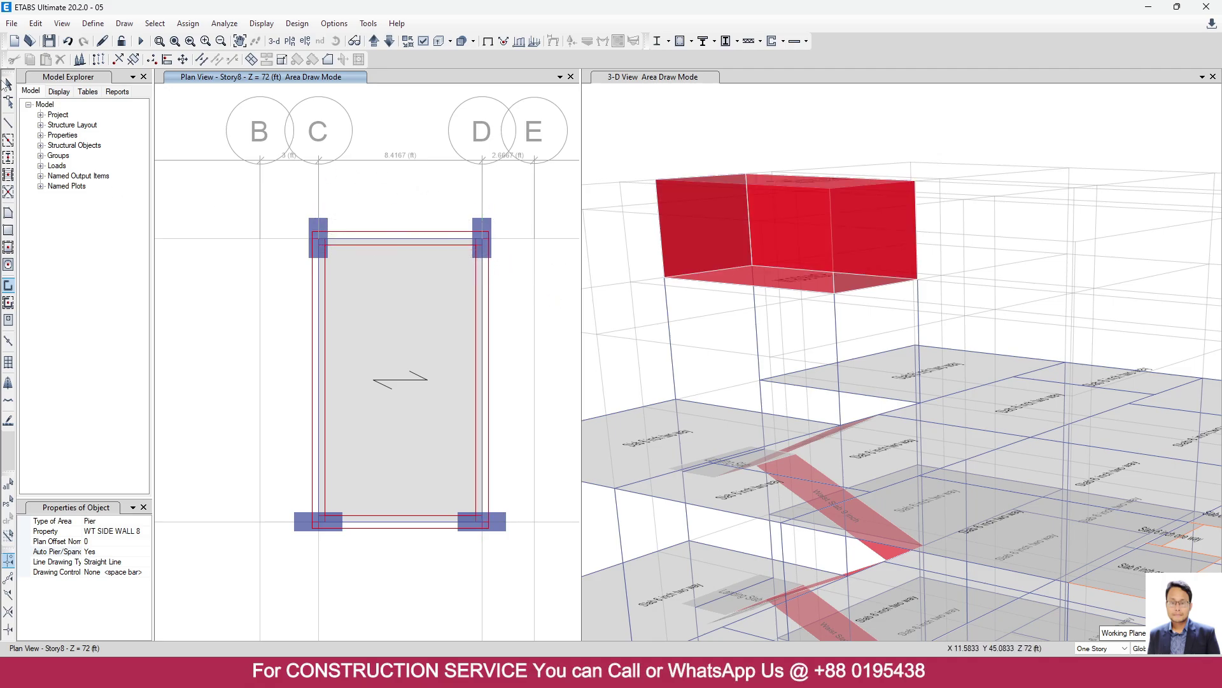
click(8, 84)
scroll(704, 326, down, 10)
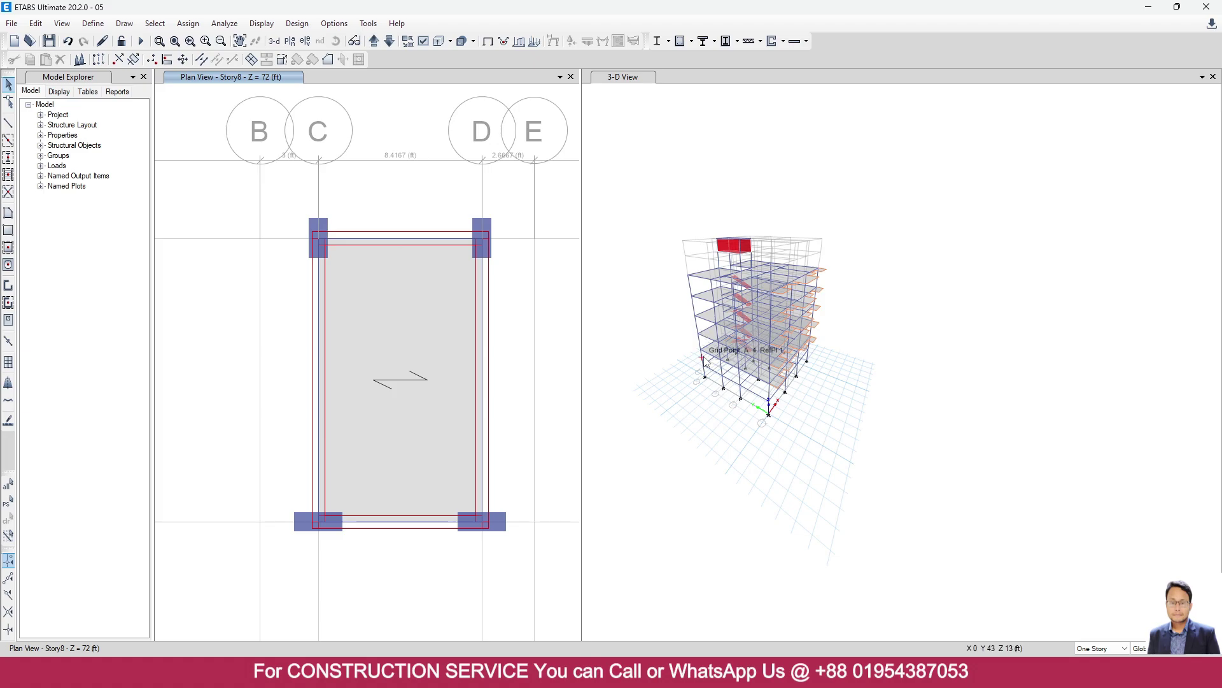
scroll(706, 360, up, 10)
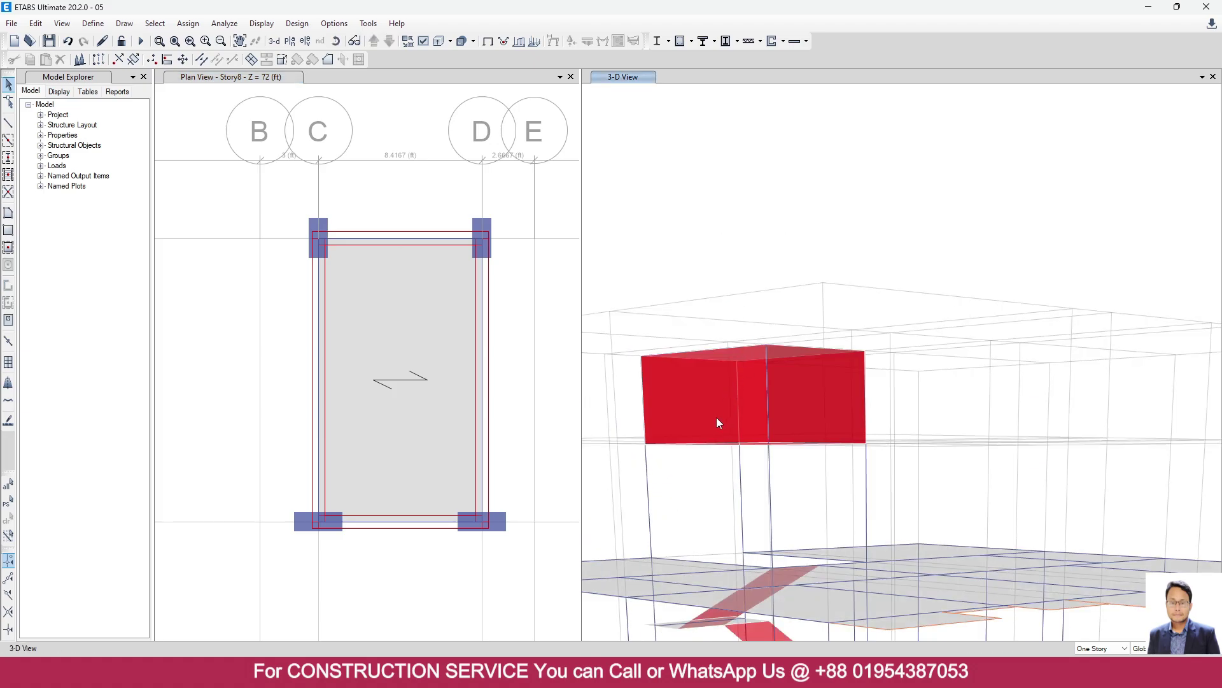
click(715, 422)
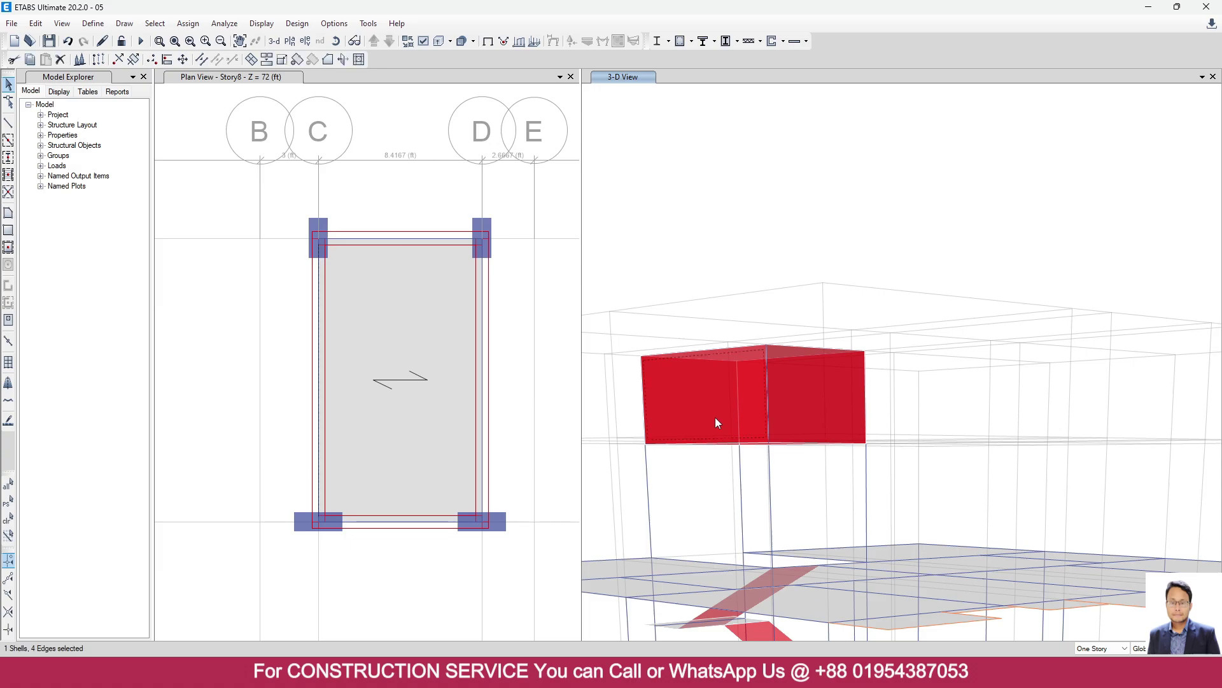
right_click(715, 420)
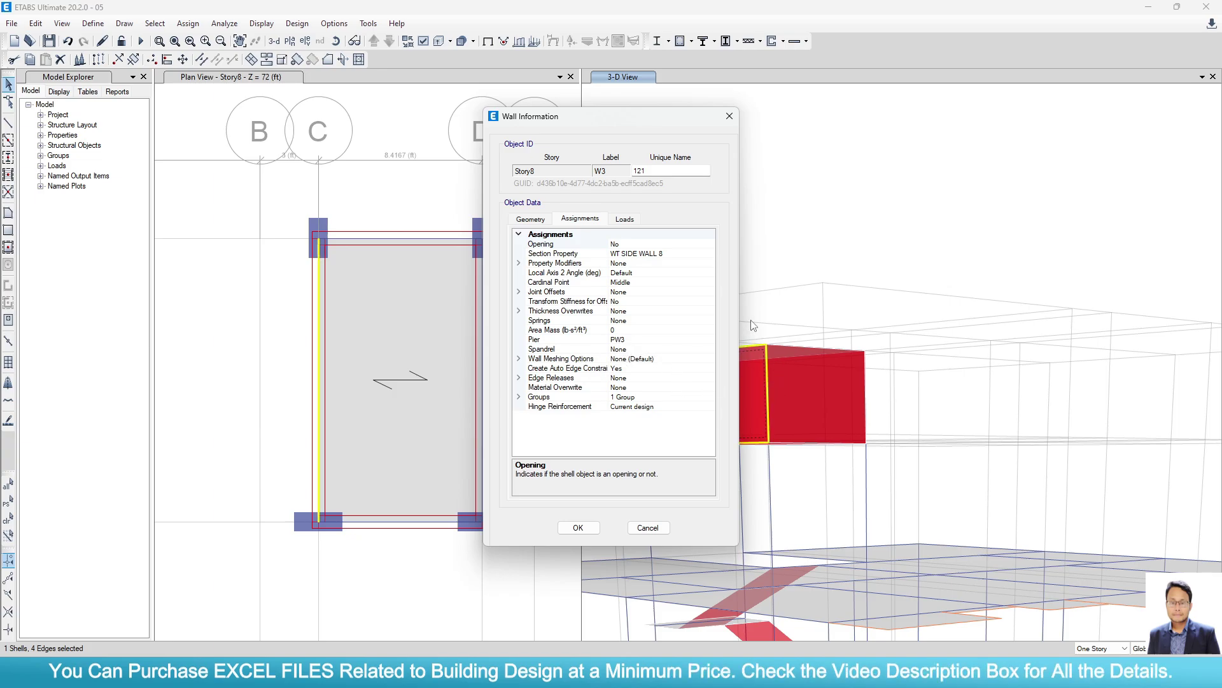
drag(650, 112, 546, 117)
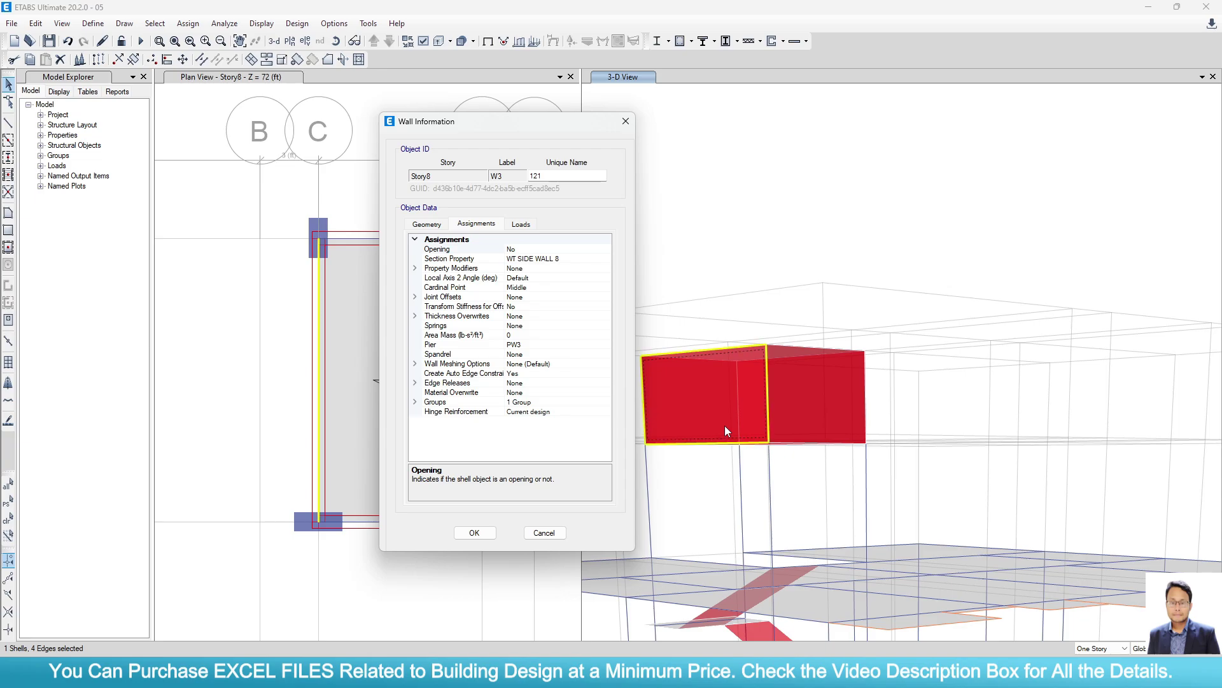
click(526, 354)
click(541, 344)
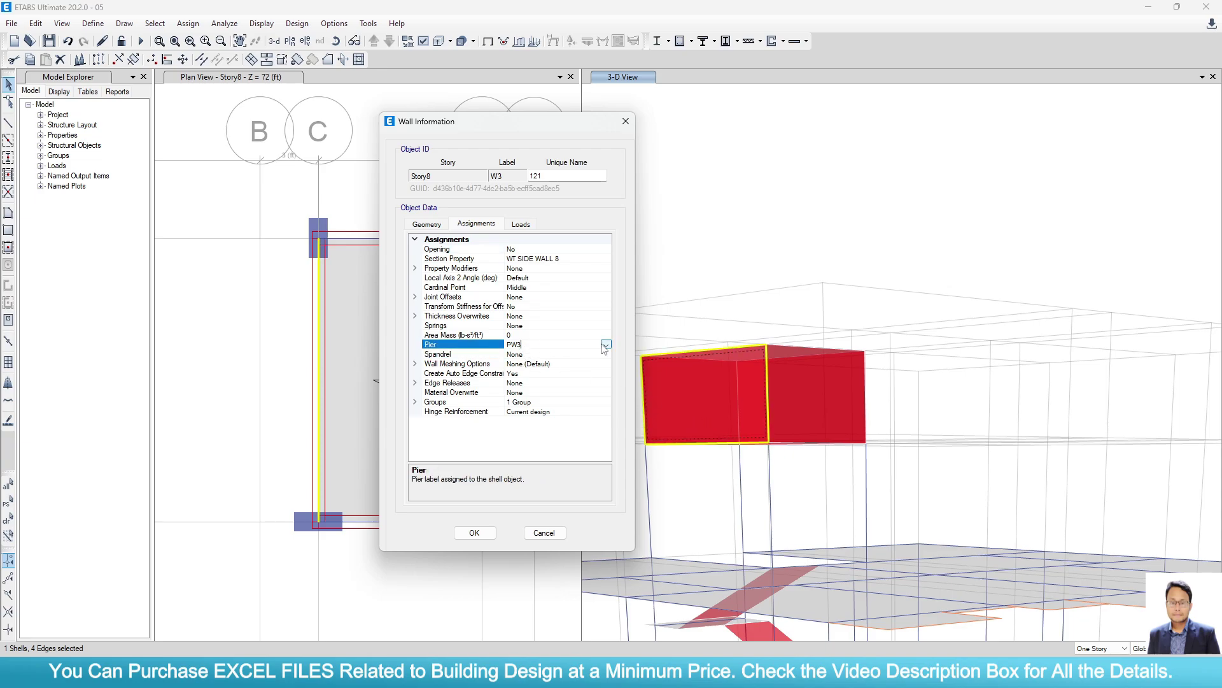
click(554, 344)
click(534, 355)
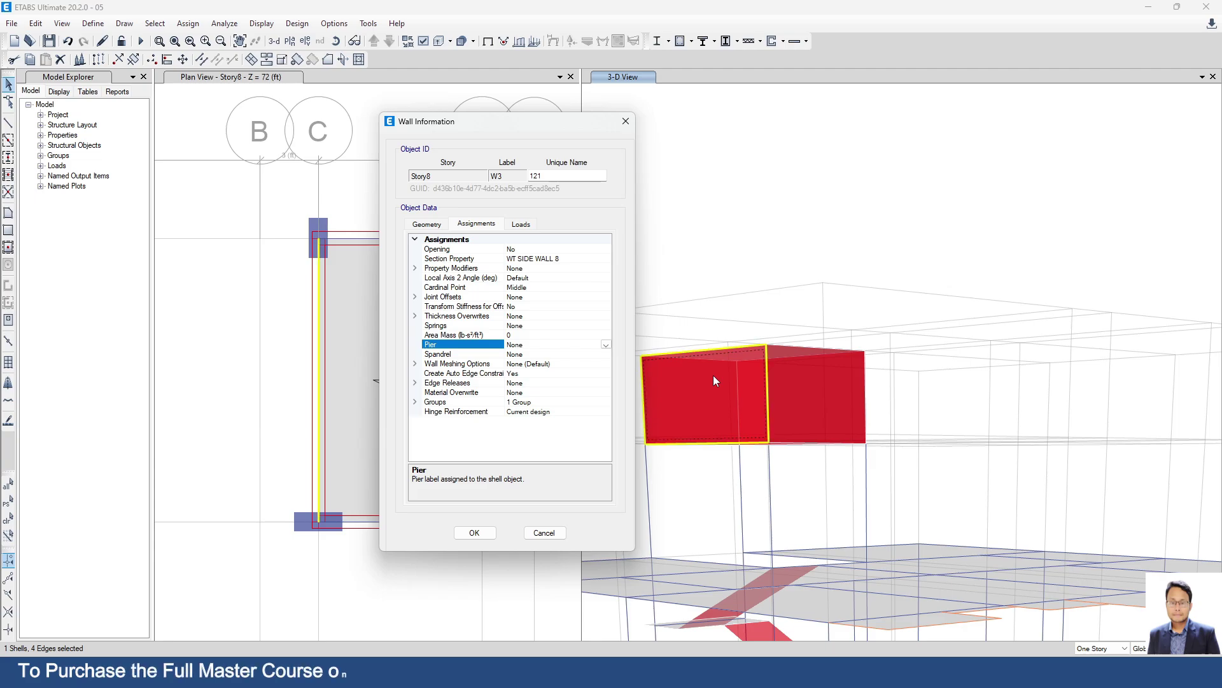
click(605, 346)
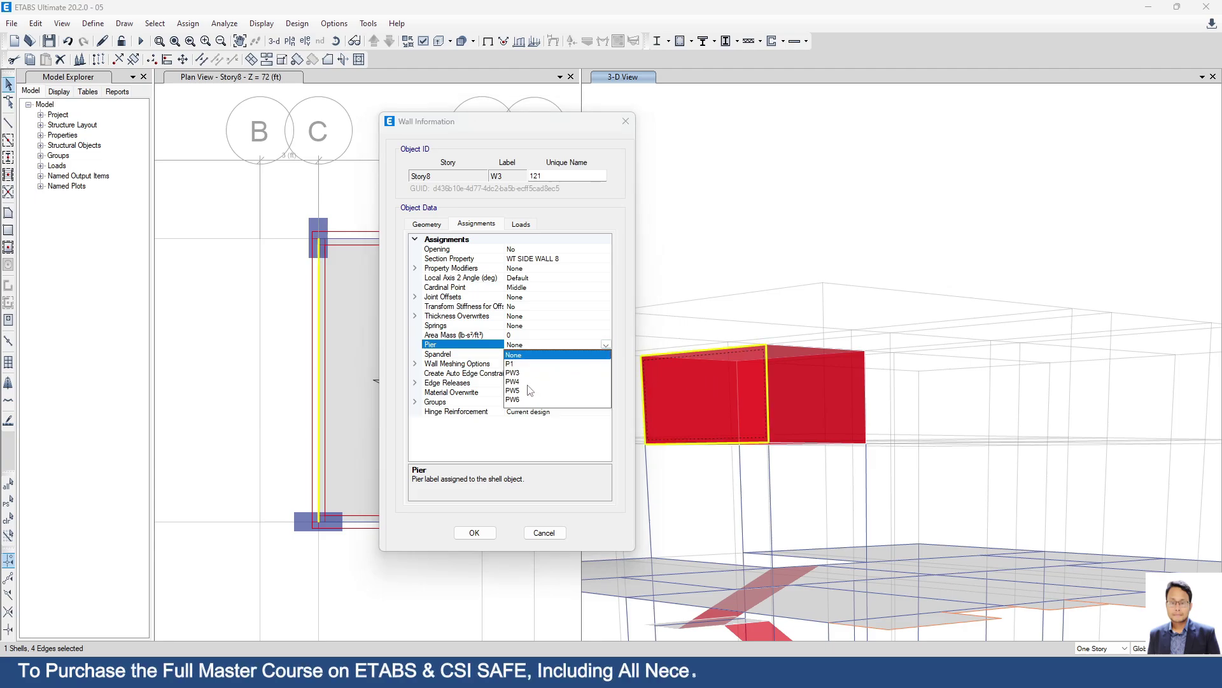
click(579, 418)
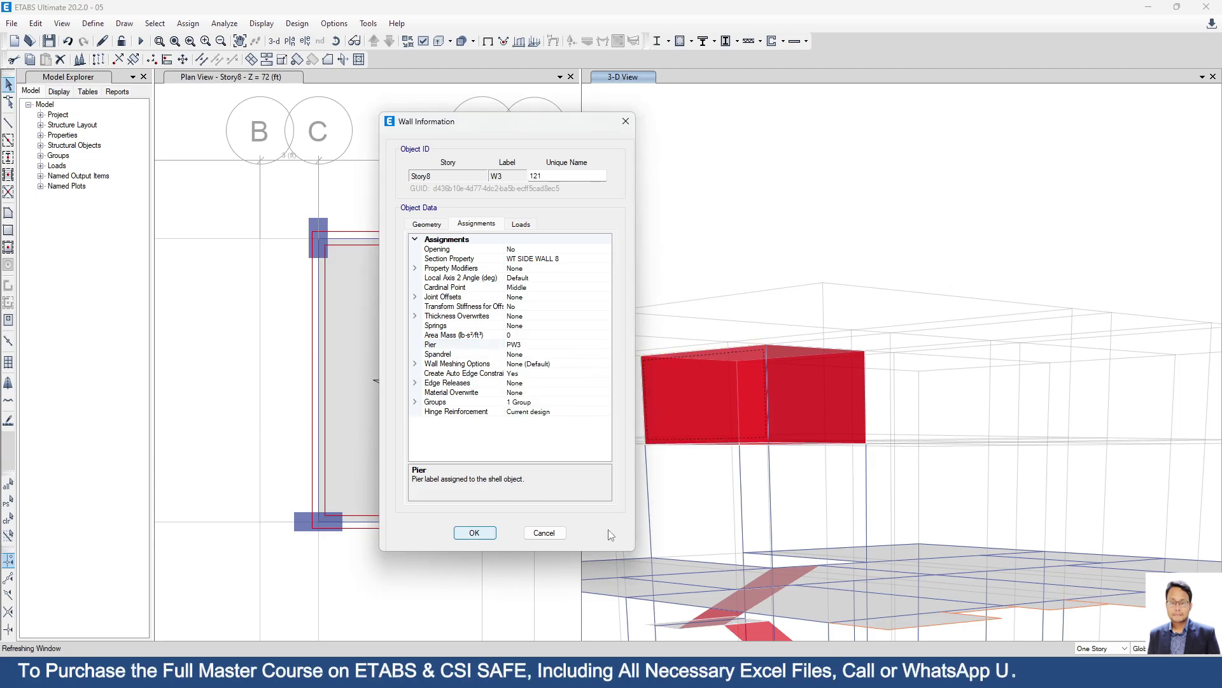
click(558, 536)
right_click(800, 394)
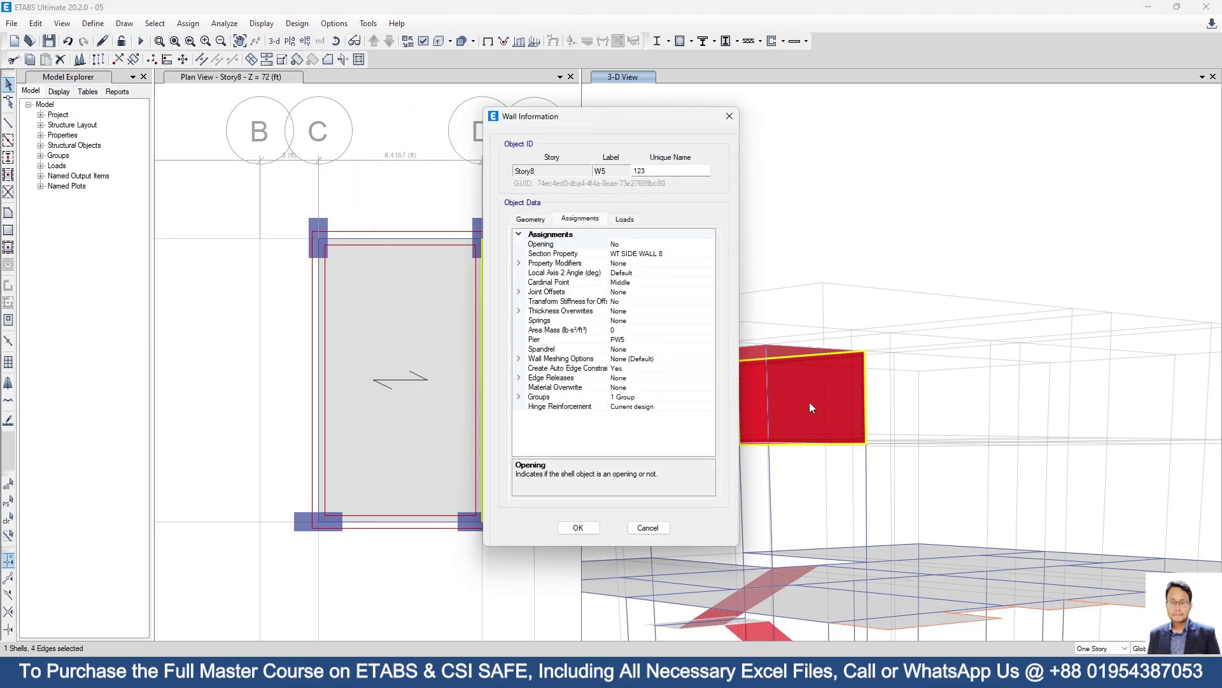
key(Escape)
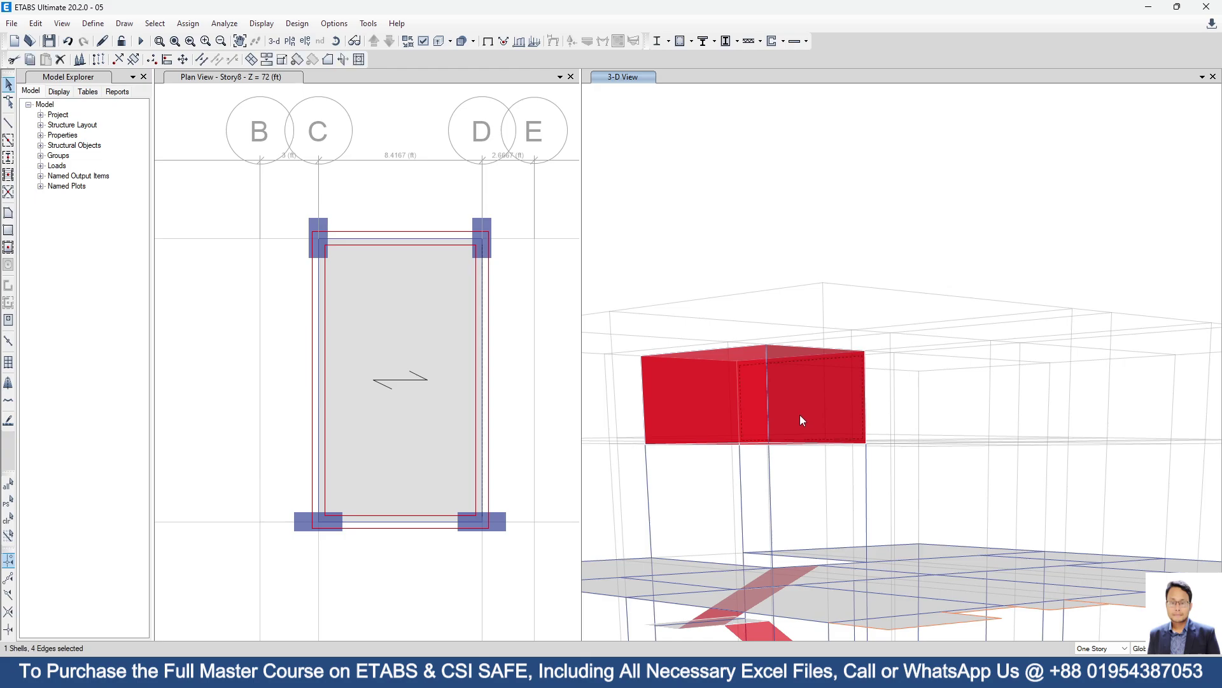
click(376, 527)
click(381, 523)
click(420, 528)
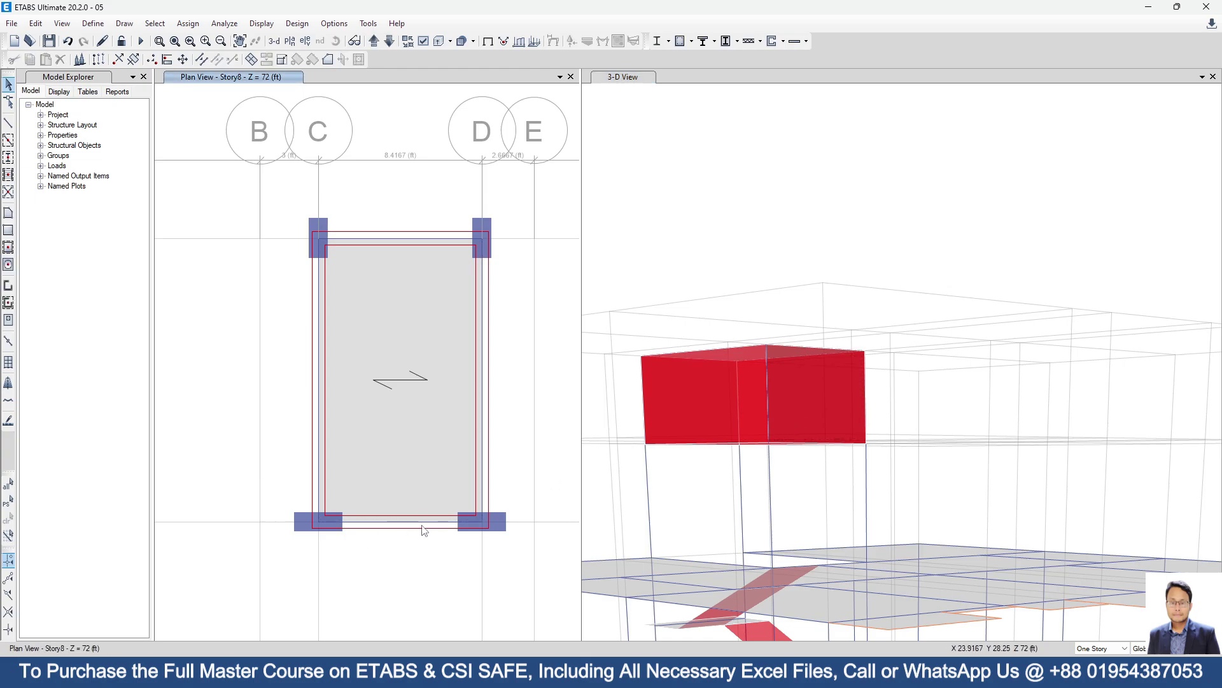
scroll(765, 401, down, 5)
shift+middle_drag(767, 407, 770, 475)
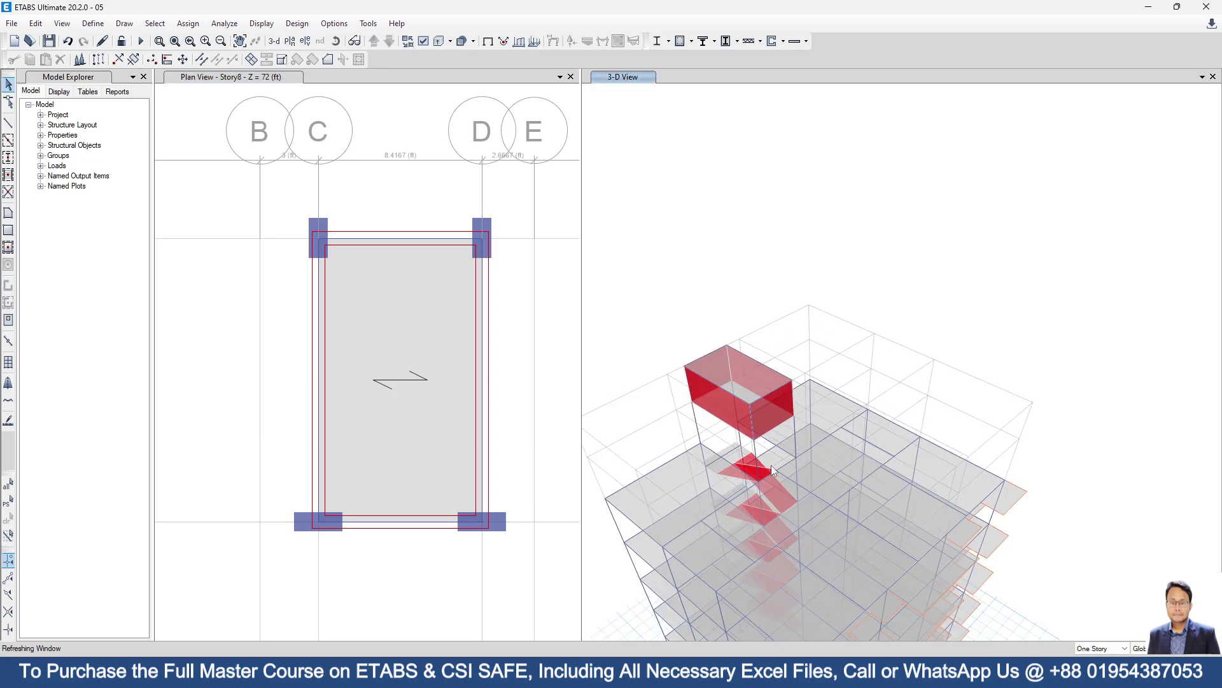
scroll(773, 402, up, 5)
right_click(773, 403)
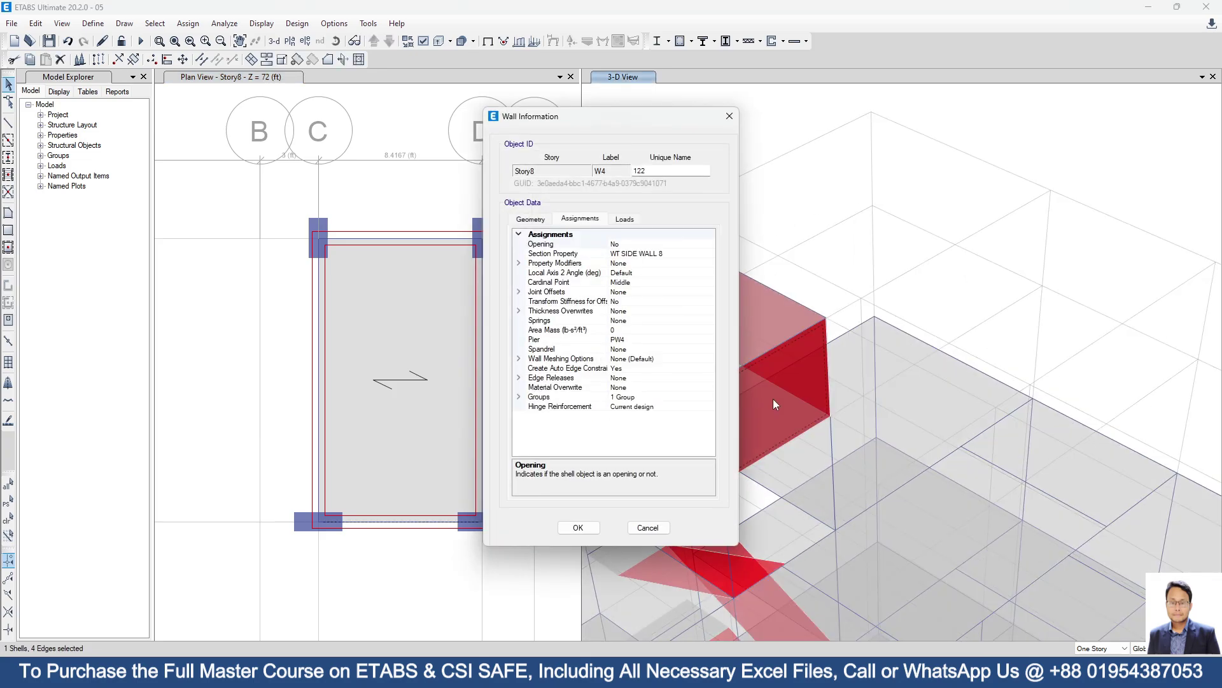
key(Escape)
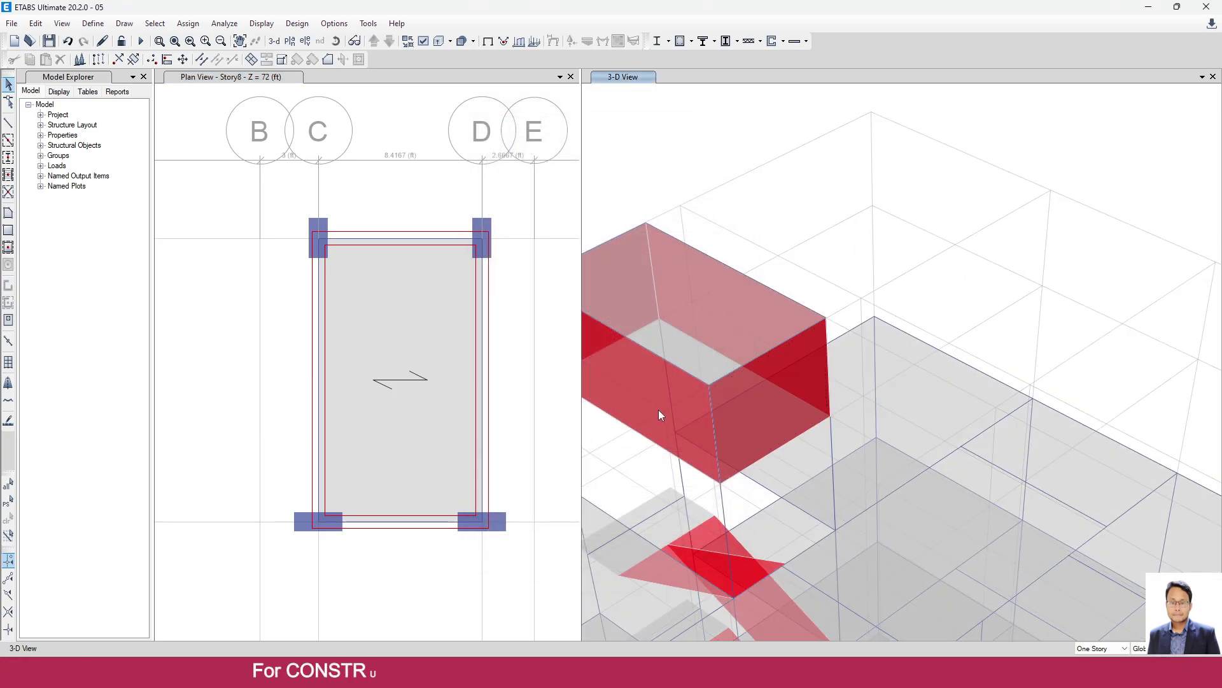
right_click(658, 408)
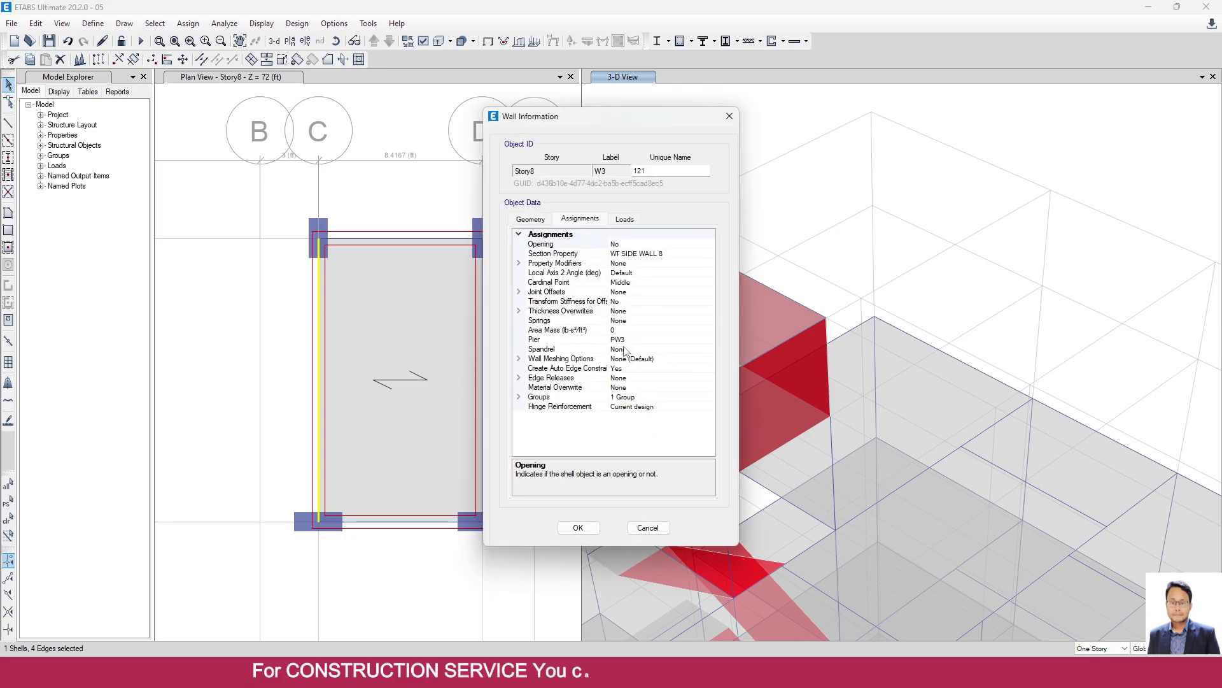
key(Escape)
scroll(732, 319, up, 2)
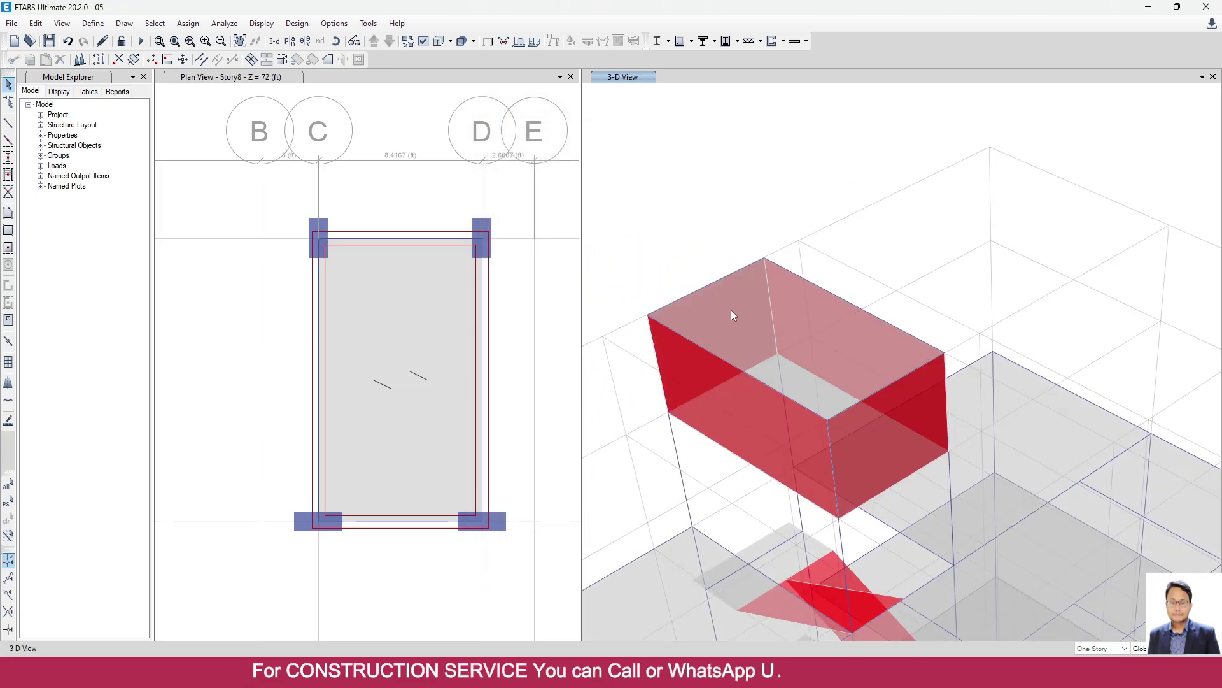
right_click(689, 360)
key(Escape)
click(857, 340)
right_click(857, 339)
key(Escape)
key(Escape)
scroll(980, 385, down, 6)
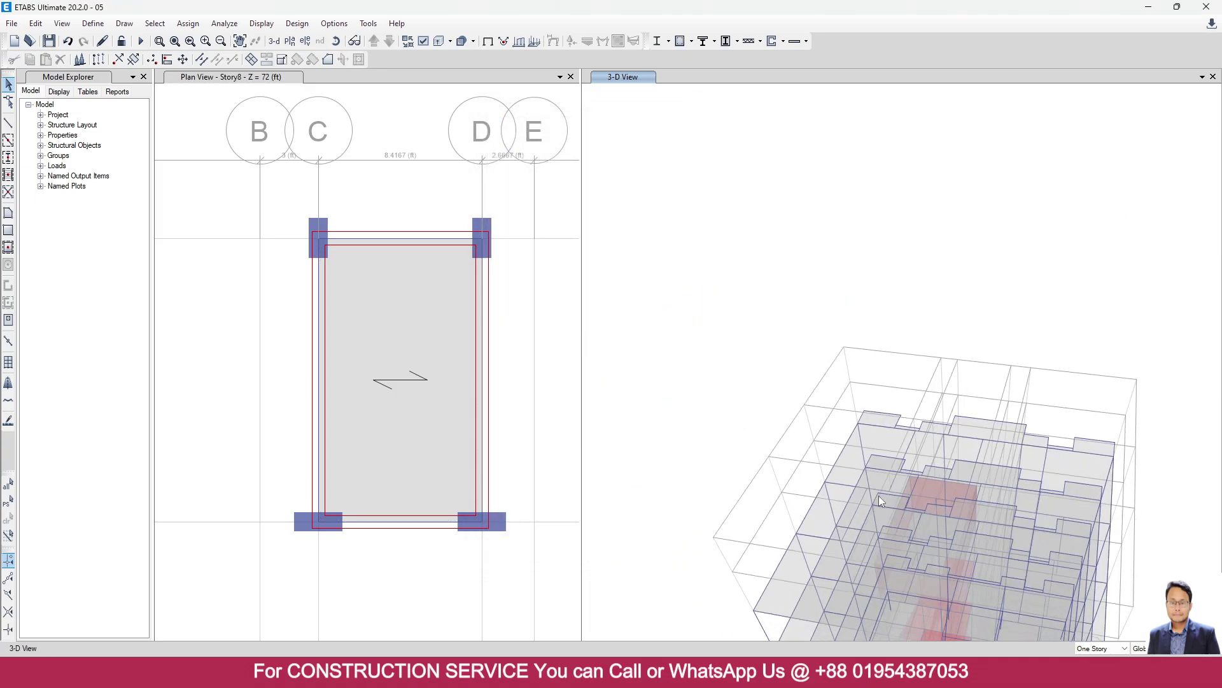
scroll(849, 303, down, 5)
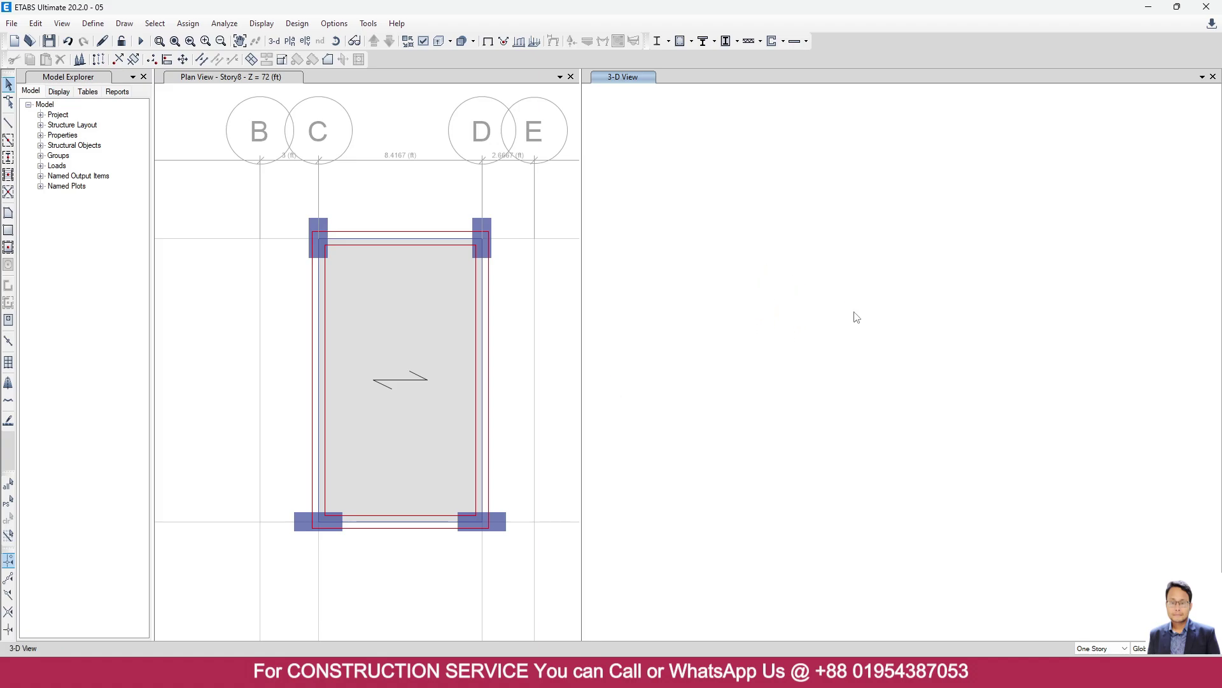
scroll(941, 350, up, 8)
click(754, 280)
right_click(753, 280)
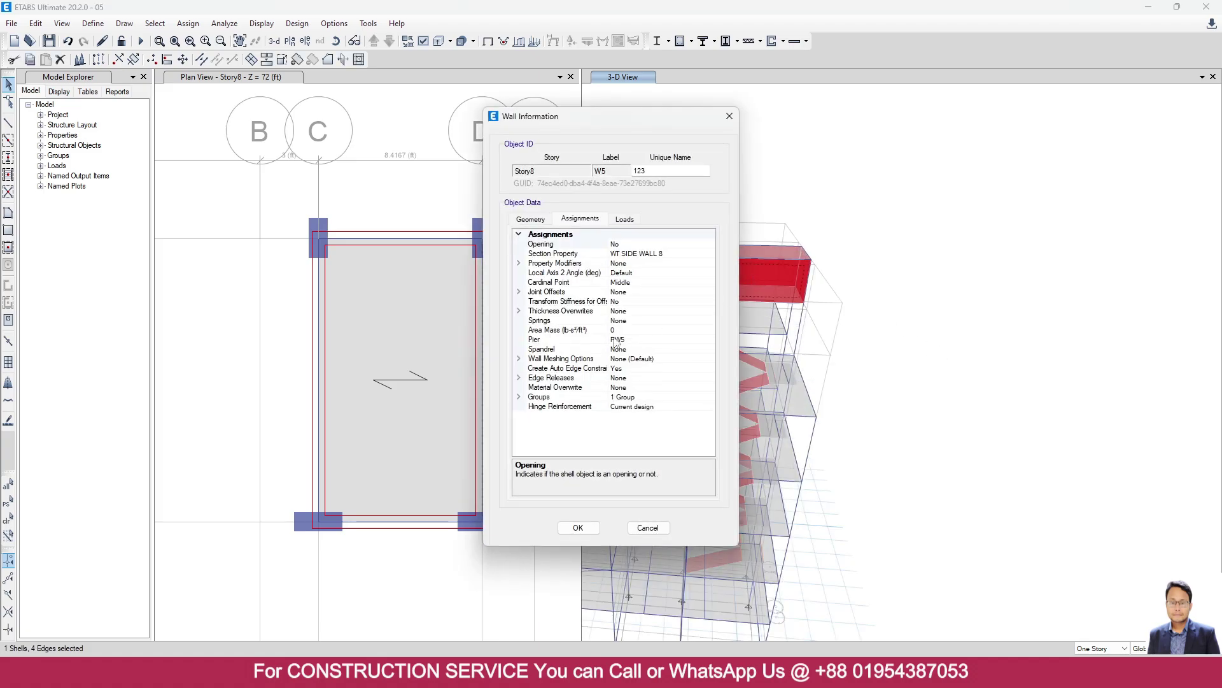
key(Escape)
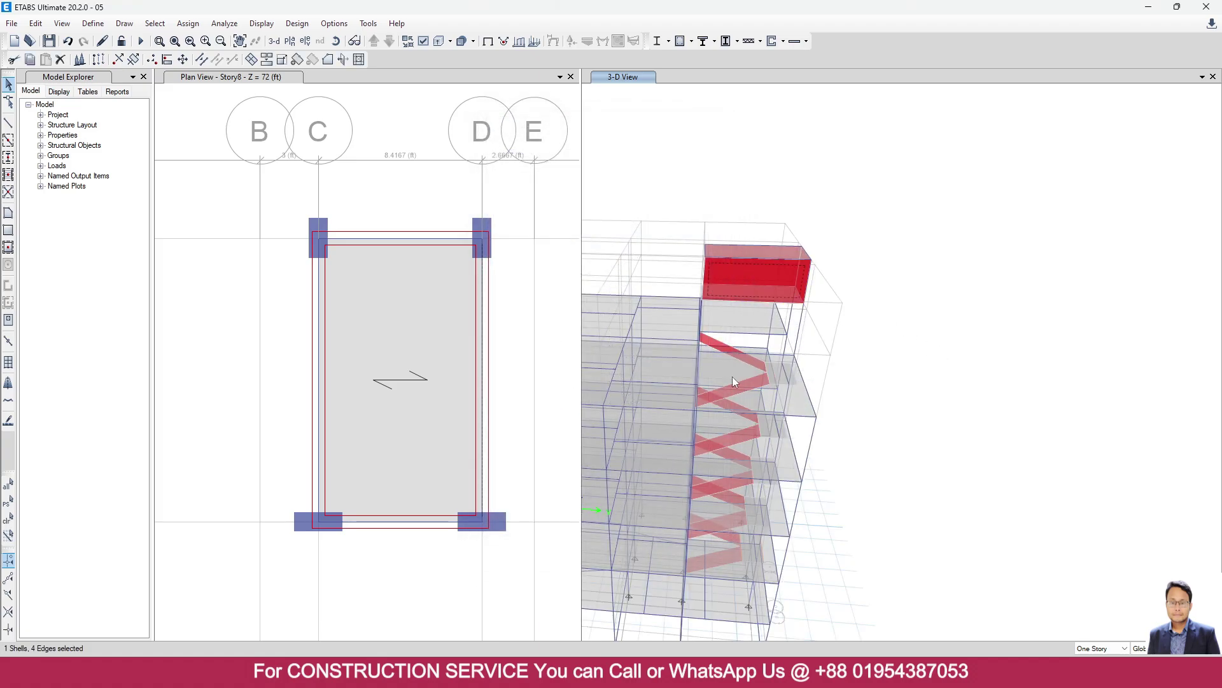
shift+middle_drag(651, 445, 722, 455)
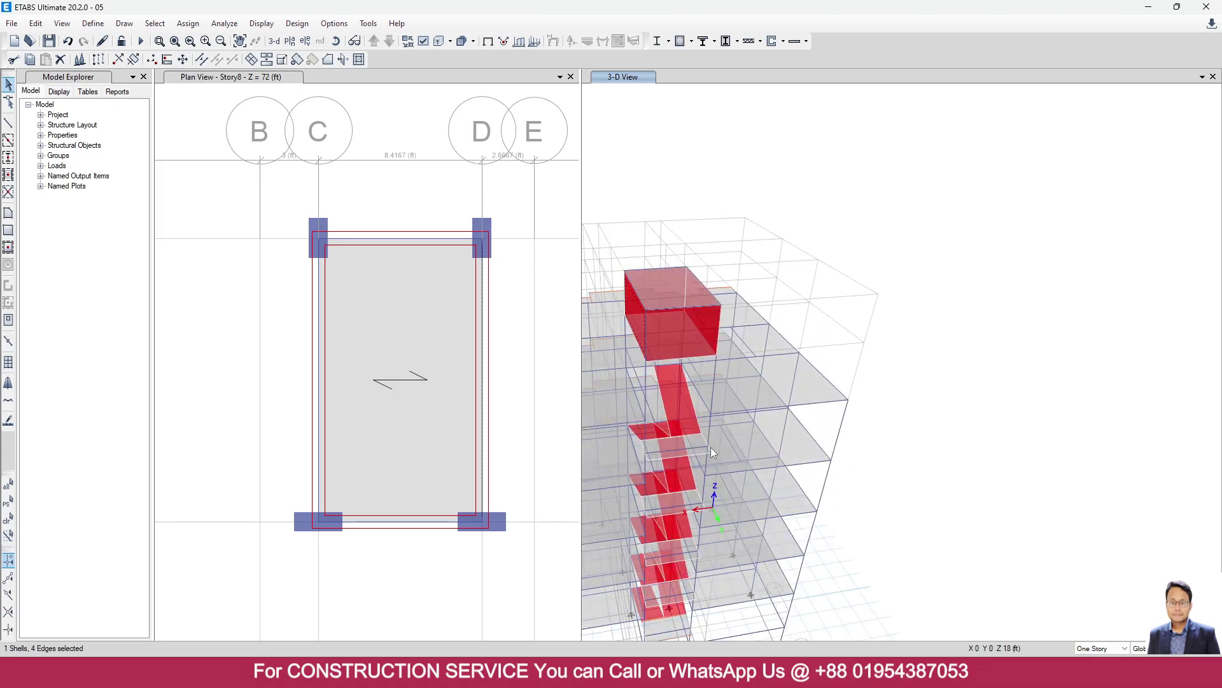
shift+middle_drag(643, 427, 688, 414)
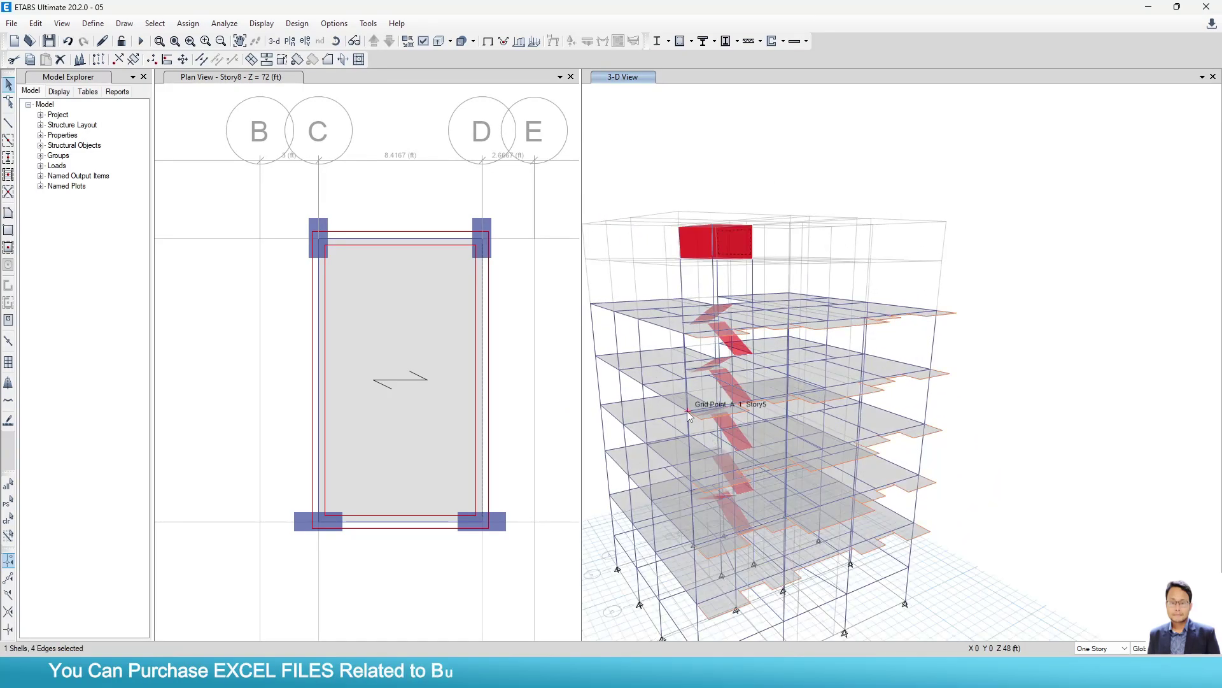
middle_drag(791, 350, 819, 328)
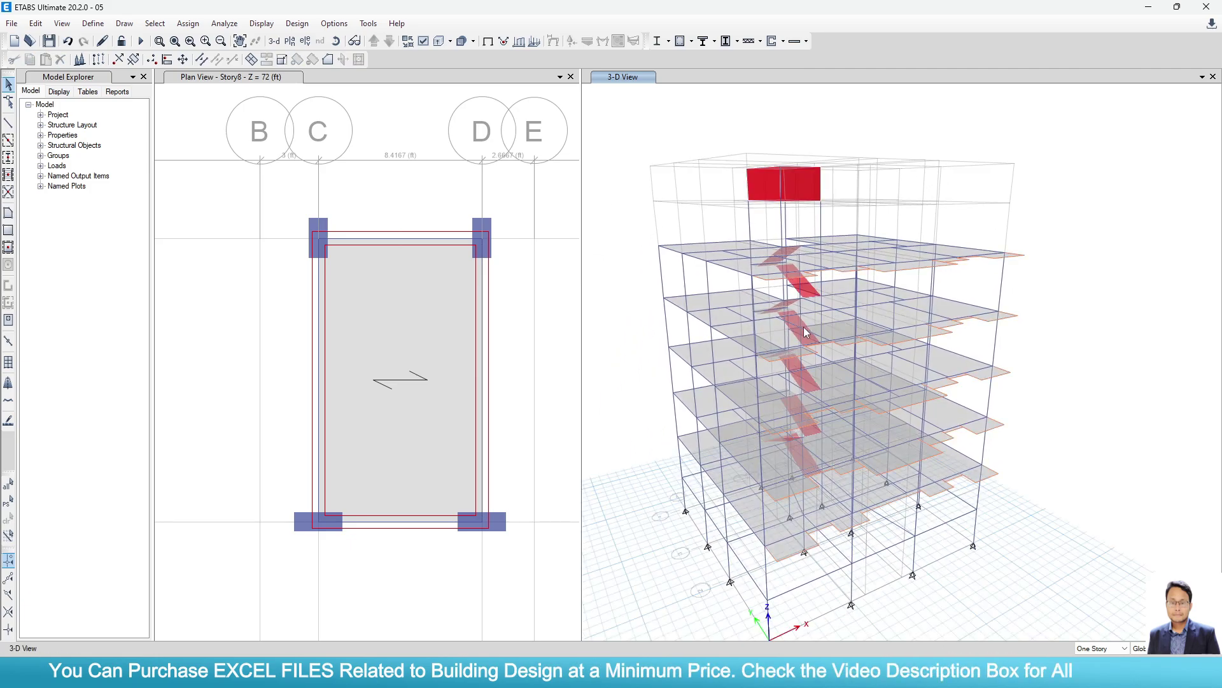